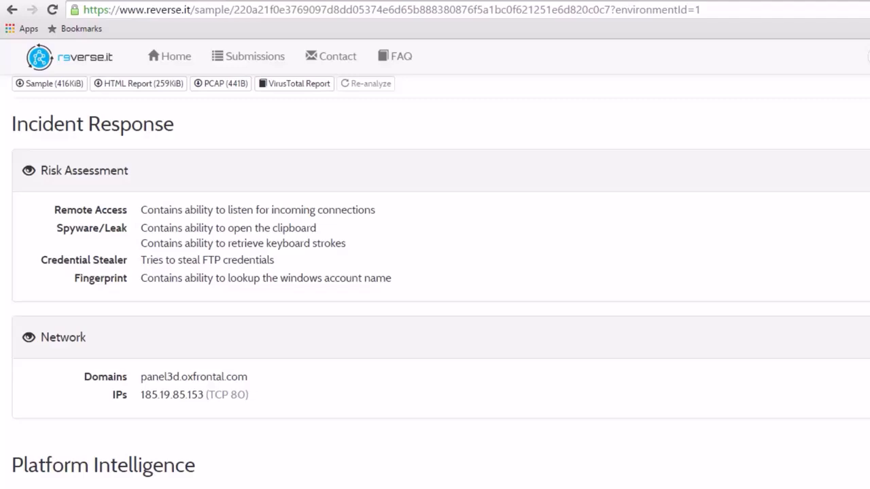
# Switch to the Command Prompt and clear the old rundll32 command history from its screen.
pyautogui.hotkey('alt', 'Tab')
pyautogui.hotkey('alt', 'Tab')
pyautogui.hotkey('alt', 'Tab')
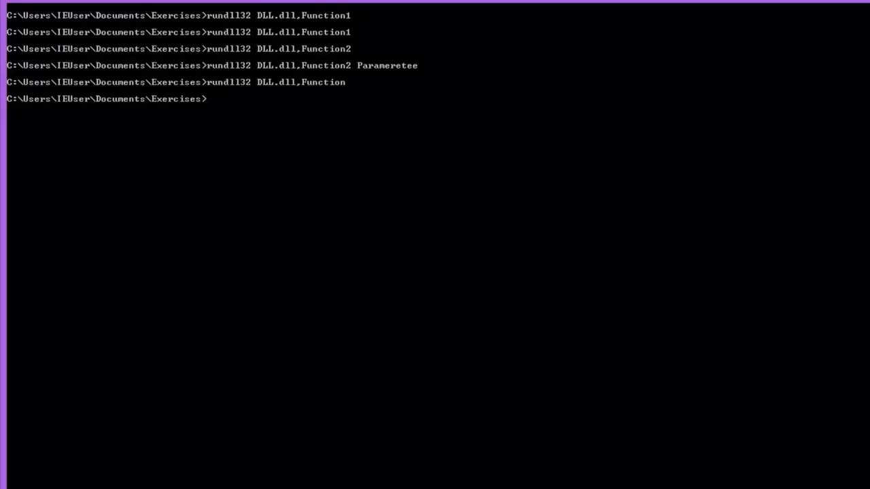
pyautogui.write('clear')
pyautogui.press('Return')
pyautogui.write('cls')
pyautogui.press('Return')
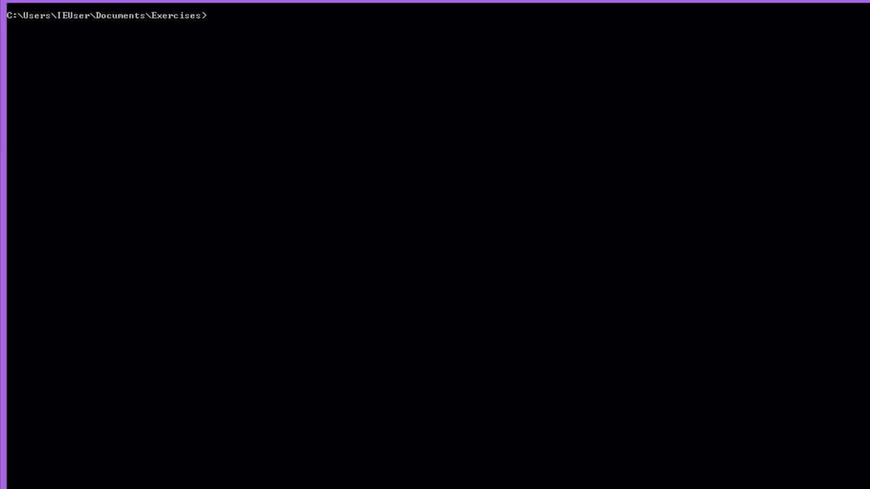
# Change into the Malware folder in the console, clear the screen and list the folder's contents.
pyautogui.write('cd Malware')
pyautogui.press('Return')
pyautogui.write('cls')
pyautogui.press('Return')
pyautogui.write('dir')
pyautogui.press('Return')
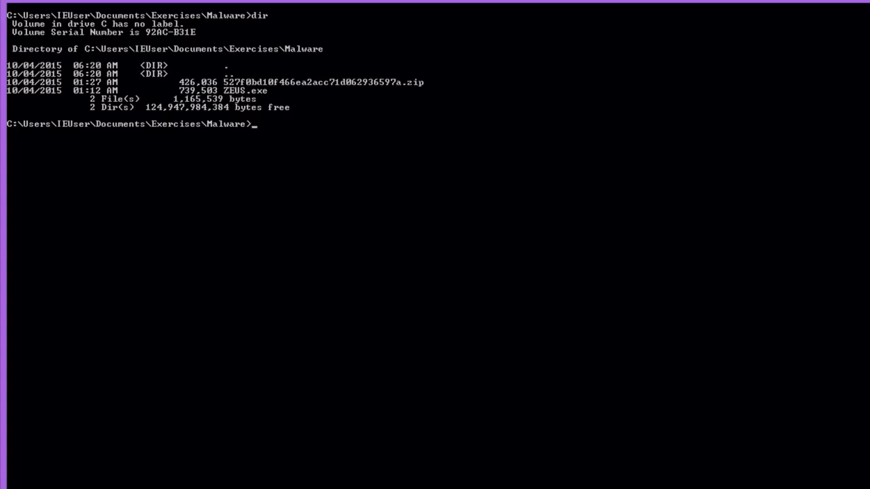
# Bring Process Explorer forward, then return to the Command Prompt and clear the directory listing.
pyautogui.hotkey('alt', 'Tab')
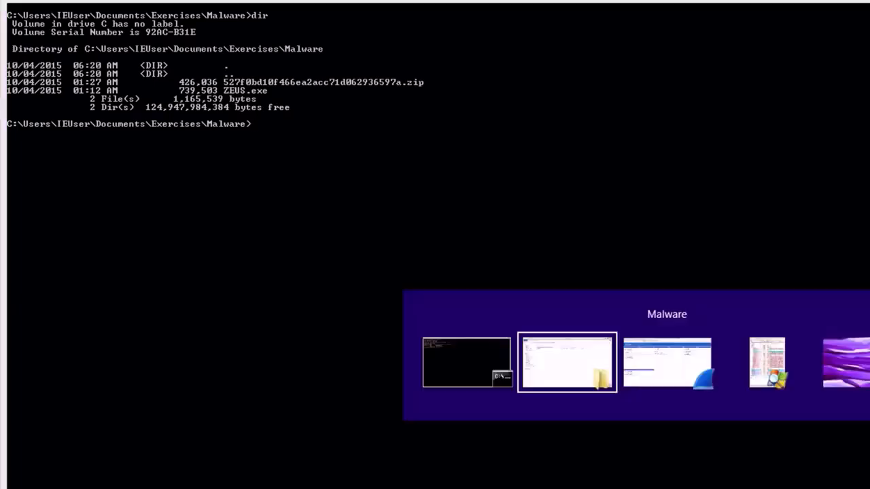
pyautogui.hotkey('alt', 'Tab')
pyautogui.hotkey('alt', 'Tab')
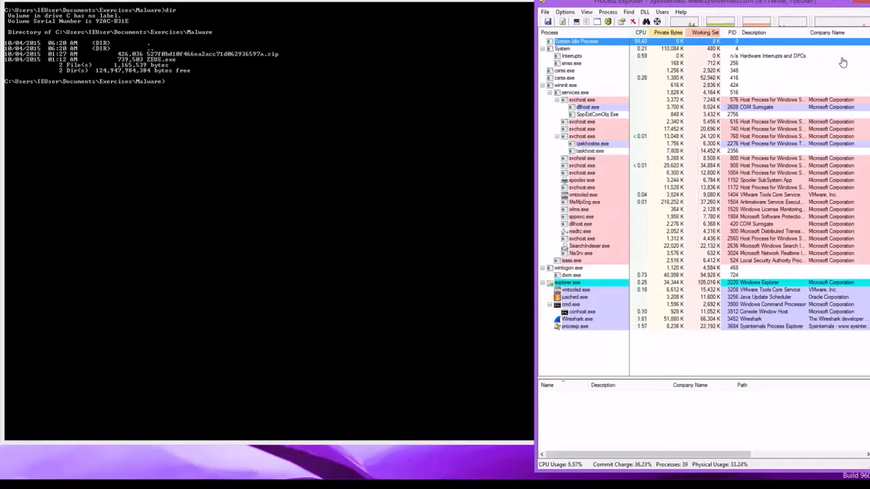
pyautogui.hotkey('alt', 'Tab')
pyautogui.write('cls')
pyautogui.press('Return')
# Switch to Wireshark and start a packet capture on the Ethernet0 interface.
pyautogui.hotkey('alt', 'Tab')
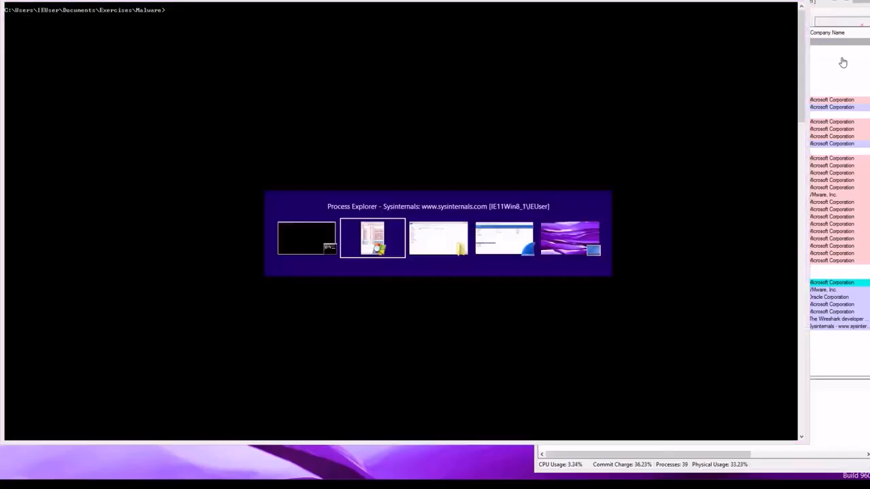
pyautogui.press('Tab')
pyautogui.press('Tab')
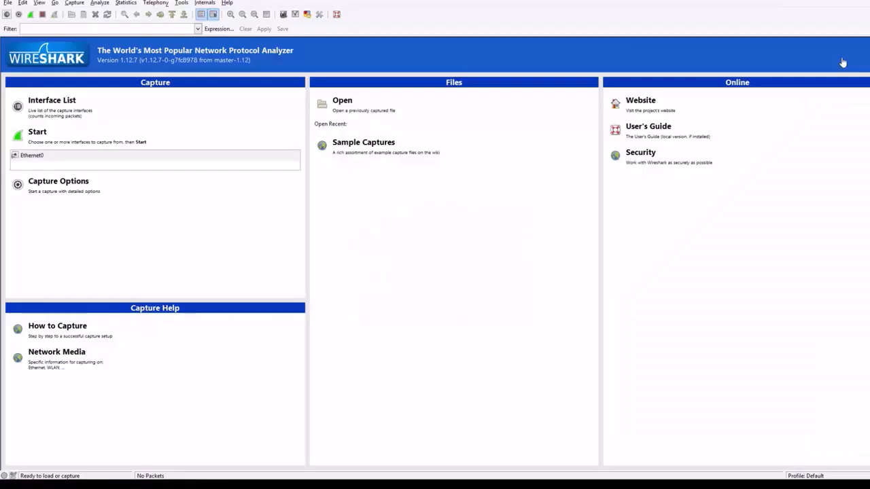
pyautogui.hotkey('alt', 'c')
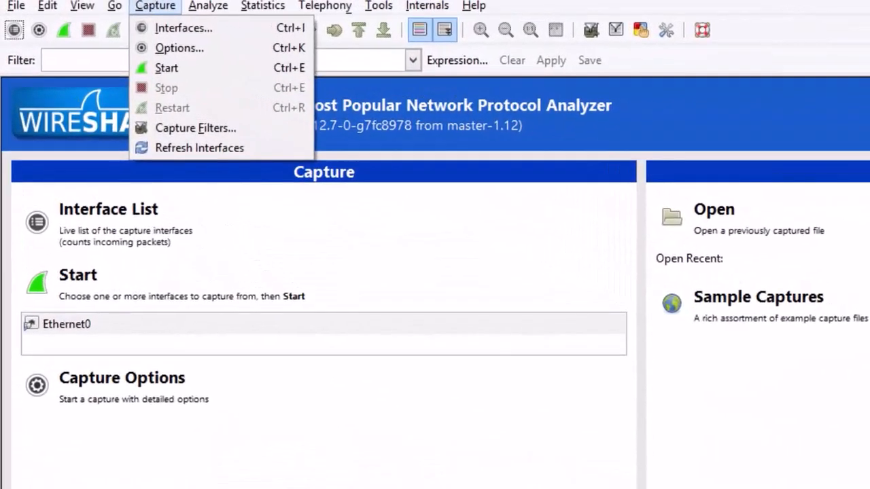
pyautogui.press('Escape')
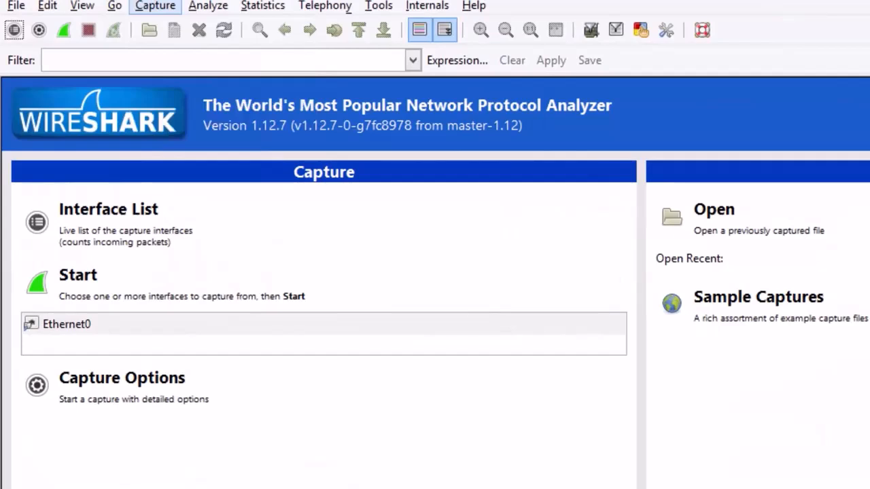
pyautogui.hotkey('ctrl', 'i')
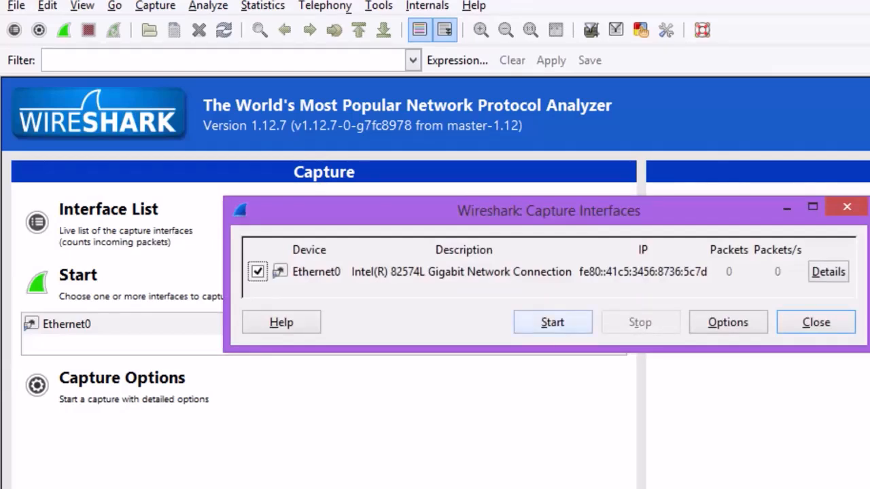
pyautogui.press('Return')
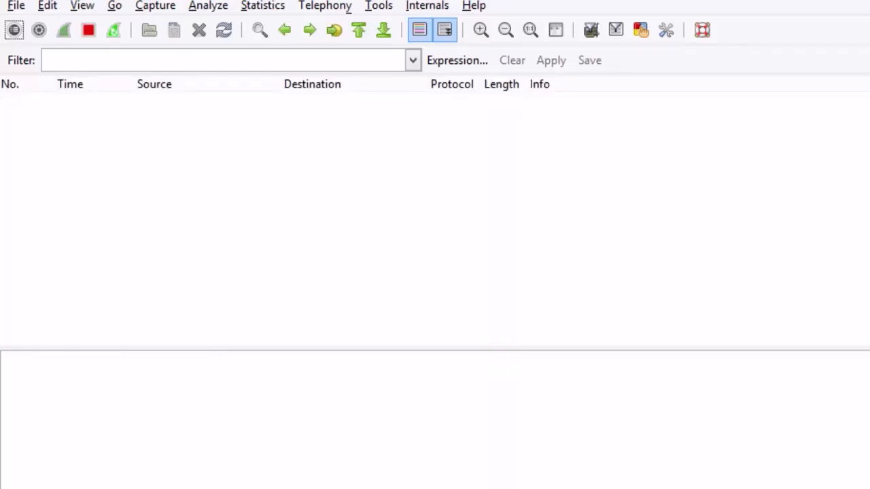
# Apply the display filter http to the live capture.
pyautogui.click(48, 60)
pyautogui.write('http')
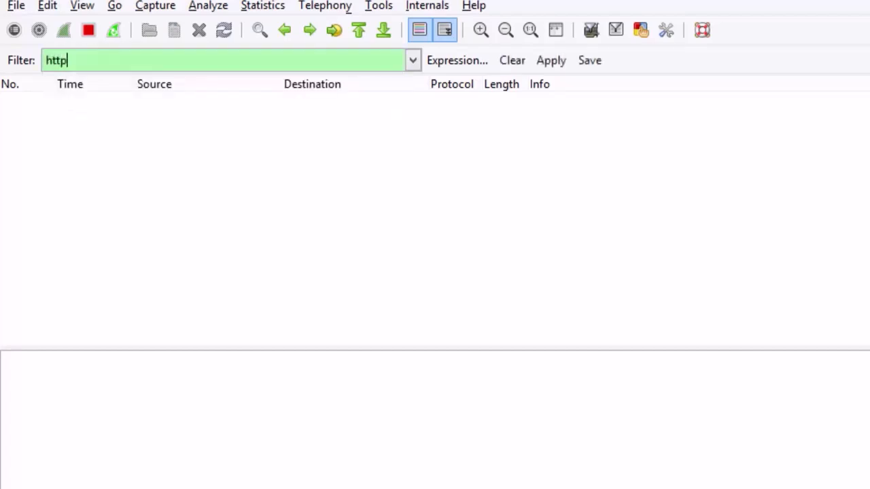
pyautogui.press('Return')
pyautogui.click(435, 218)
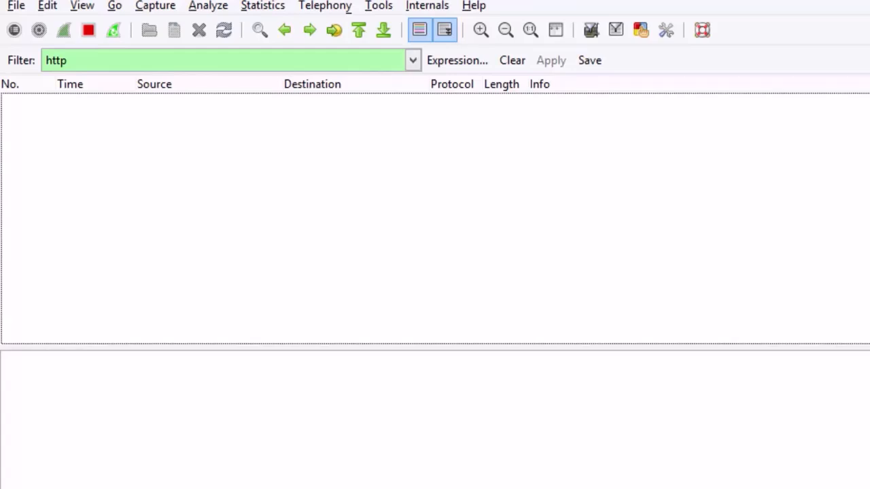
pyautogui.click(67, 61)
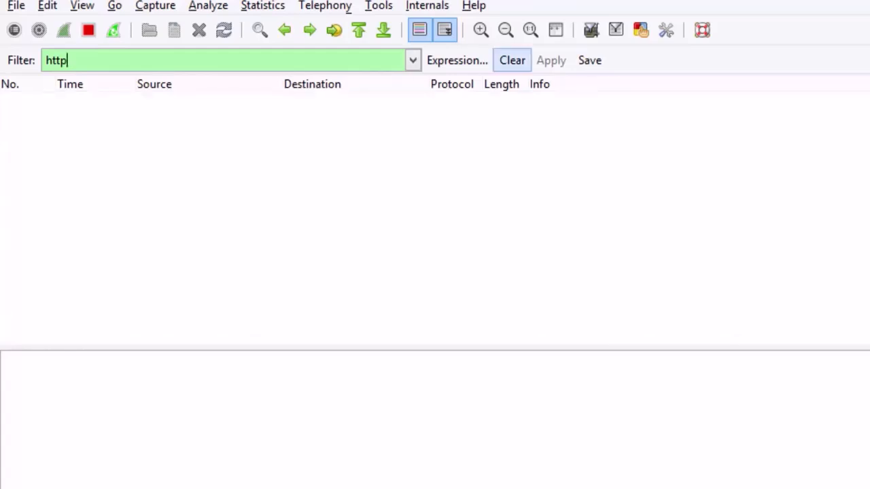
pyautogui.click(476, 203)
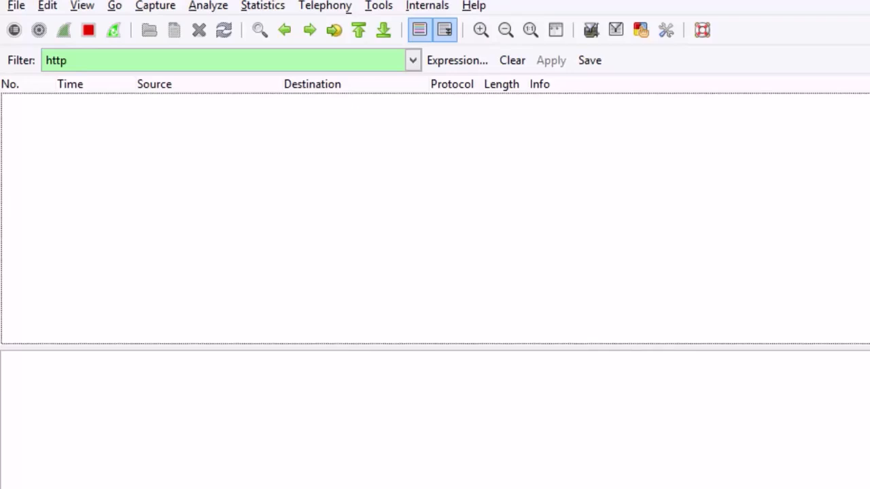
# Launch Process Monitor by running procmon from the Windows Run dialog.
pyautogui.hotkey('alt', 'Tab')
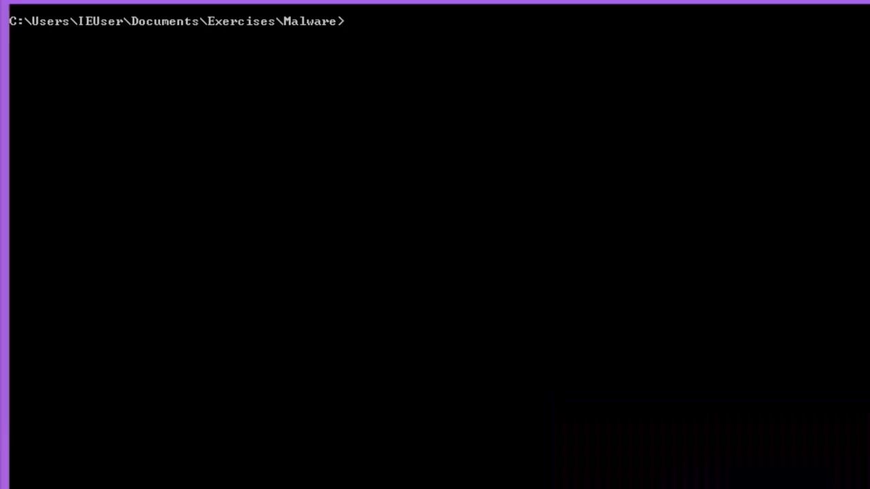
pyautogui.hotkey('alt', 'Tab')
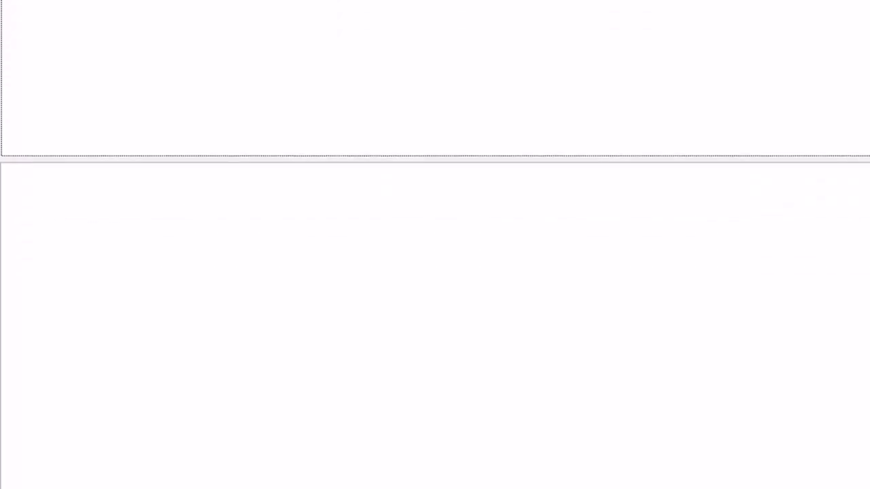
pyautogui.click(432, 471)
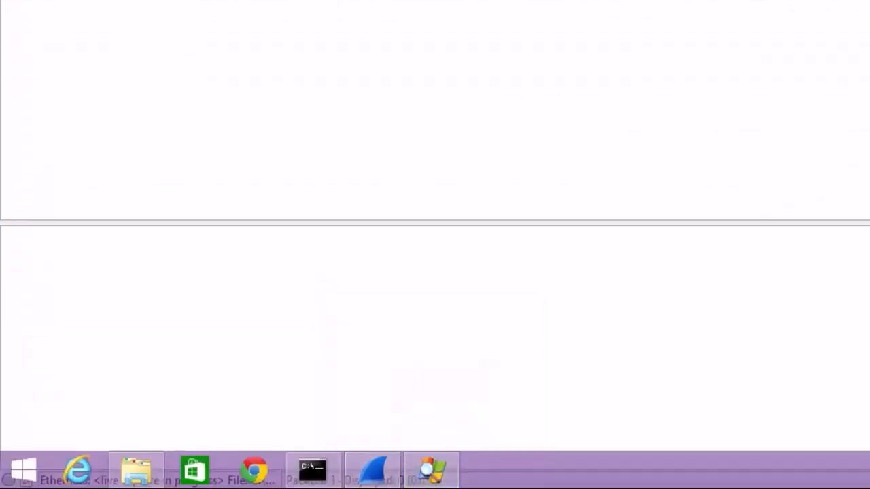
pyautogui.press('super+r')
pyautogui.write('pr')
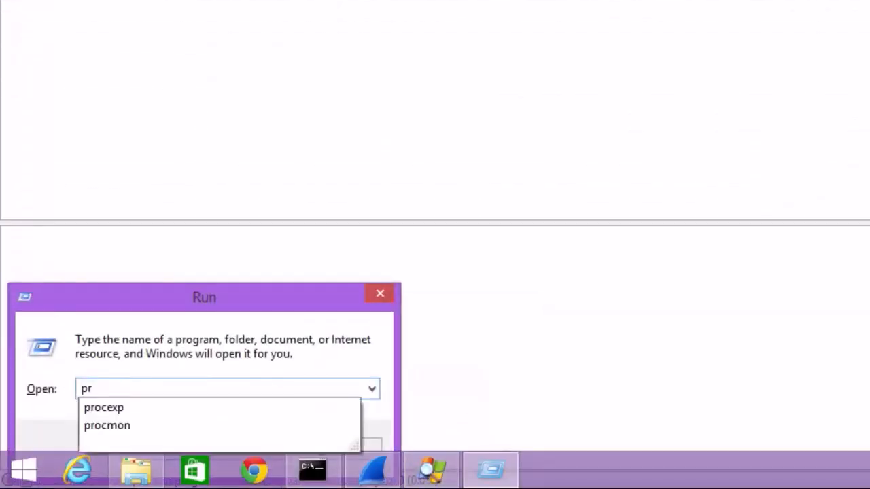
pyautogui.press('Down')
pyautogui.press('Down')
pyautogui.press('Return')
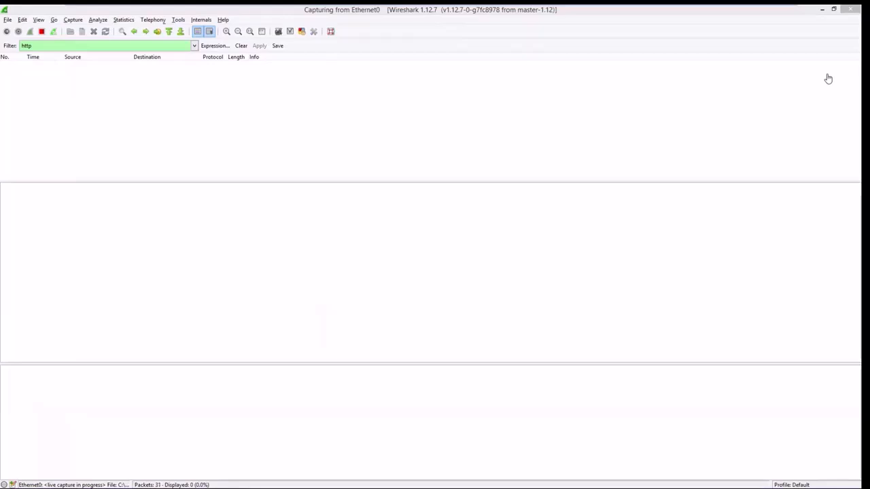
# Examine the SysInternals tools folder entry in the Path system variable, then close the system settings windows without editing it.
pyautogui.press('super+r')
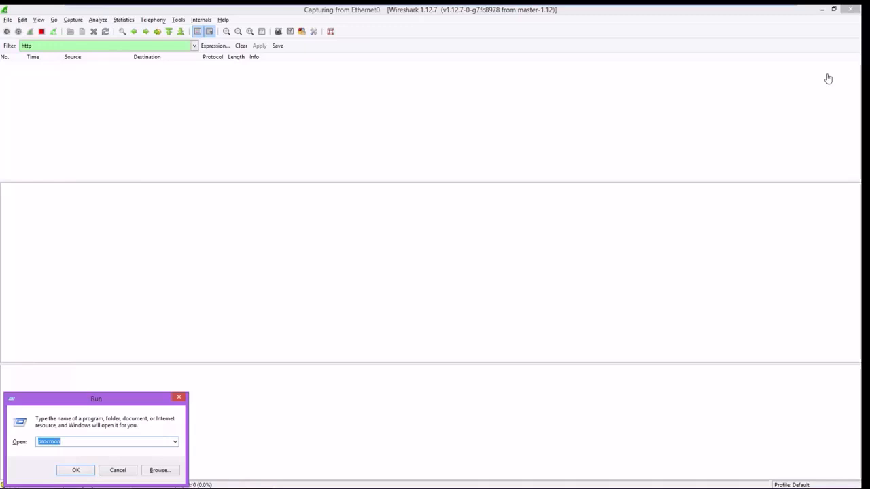
pyautogui.press('super+Pause')
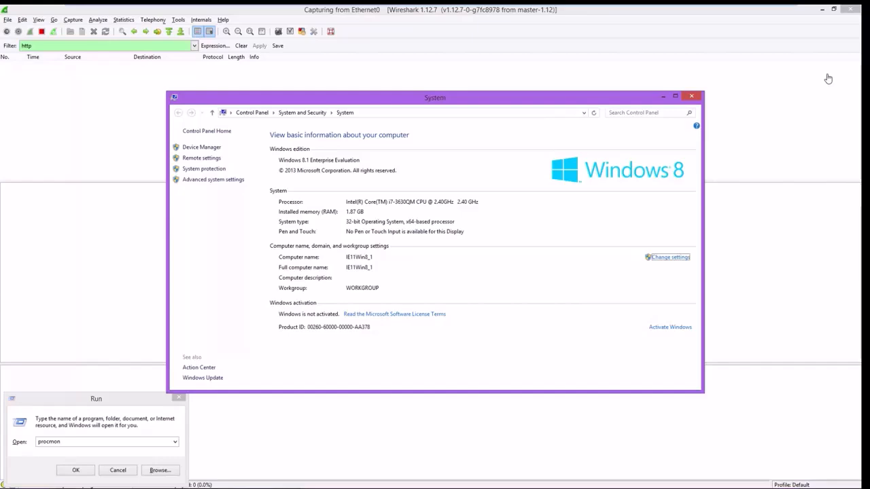
pyautogui.click(213, 180)
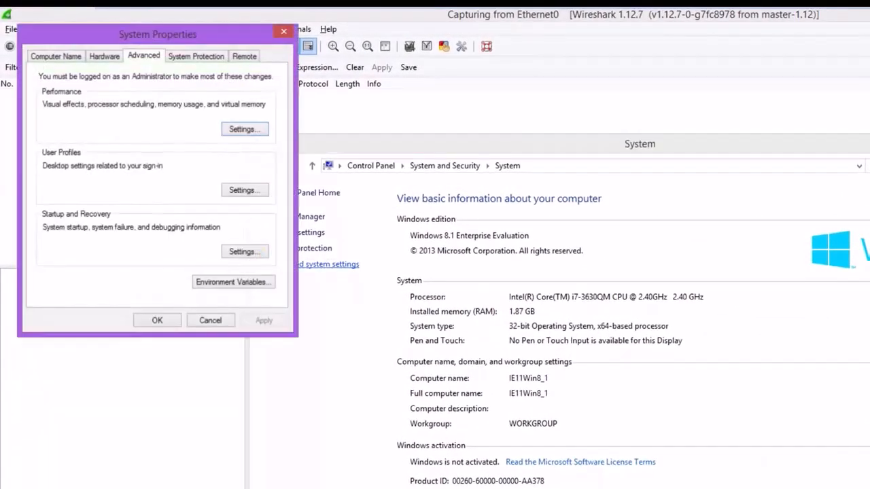
pyautogui.click(233, 282)
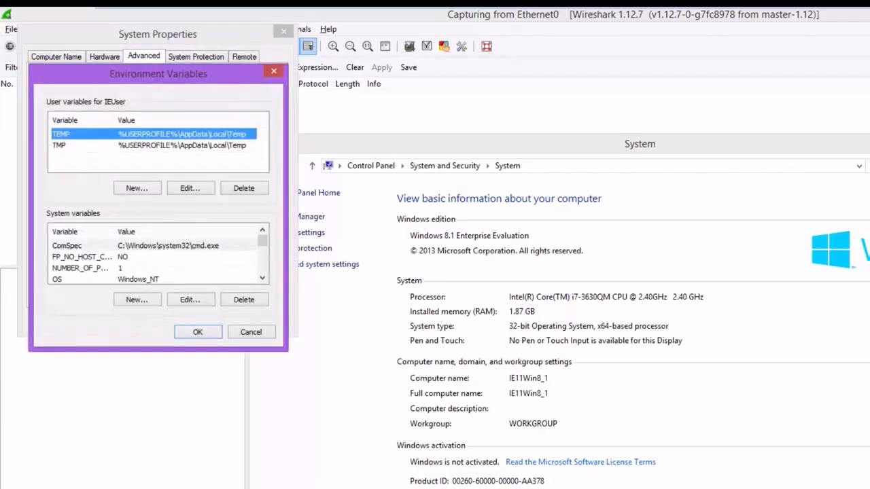
pyautogui.scroll(-1, 157, 261)
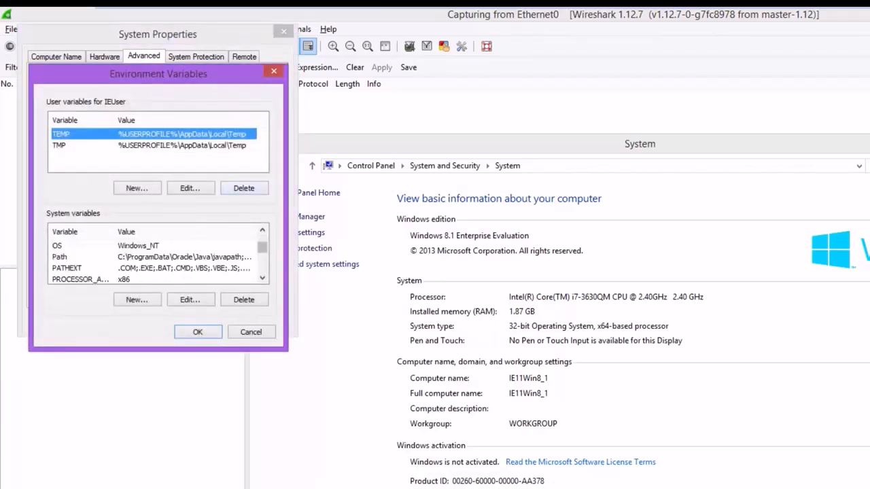
pyautogui.doubleClick(150, 257)
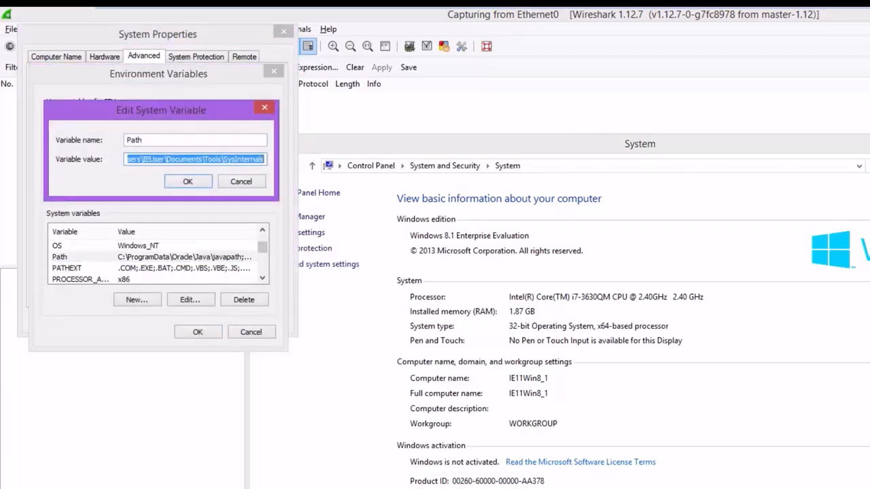
pyautogui.click(245, 159)
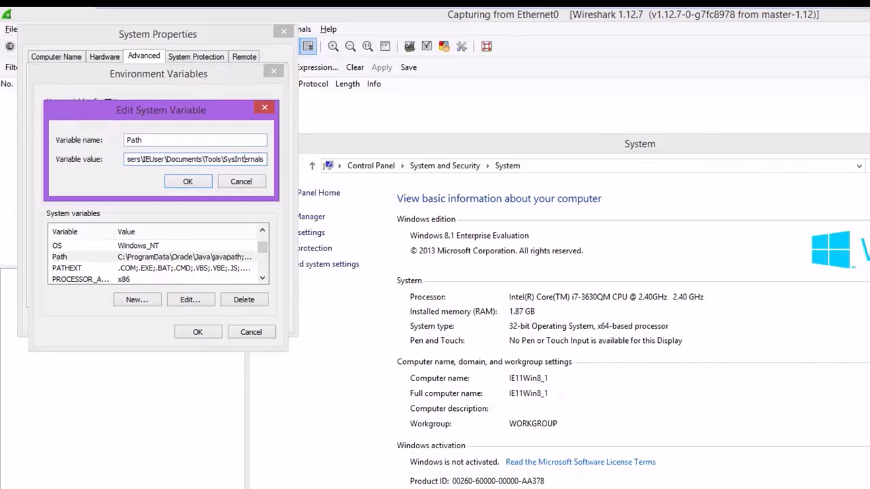
pyautogui.moveTo(264, 159); pyautogui.dragTo(153, 159)
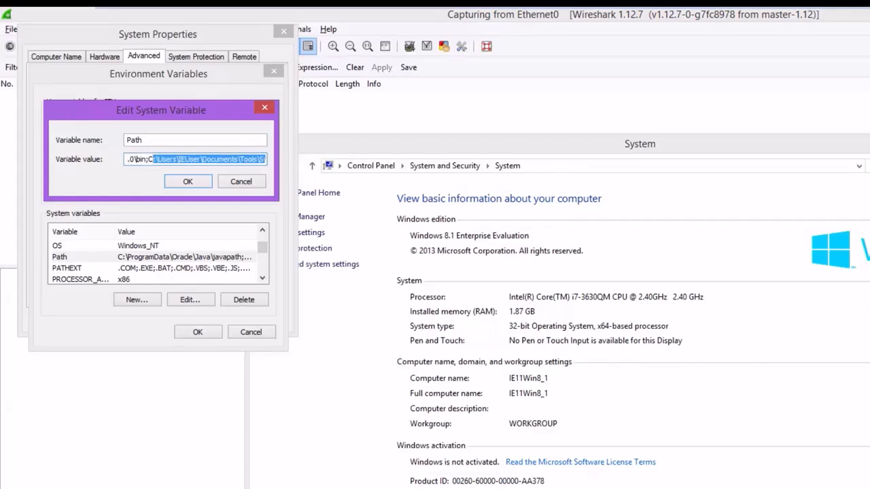
pyautogui.click(241, 184)
pyautogui.click(197, 331)
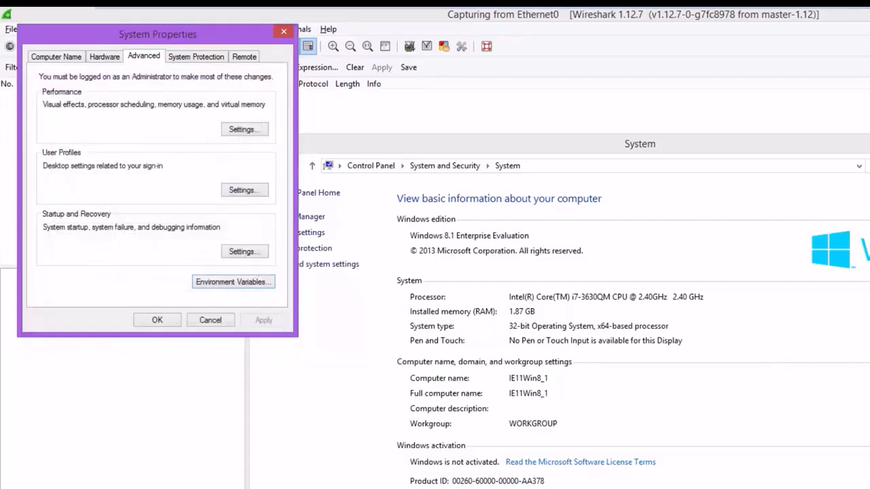
pyautogui.click(210, 320)
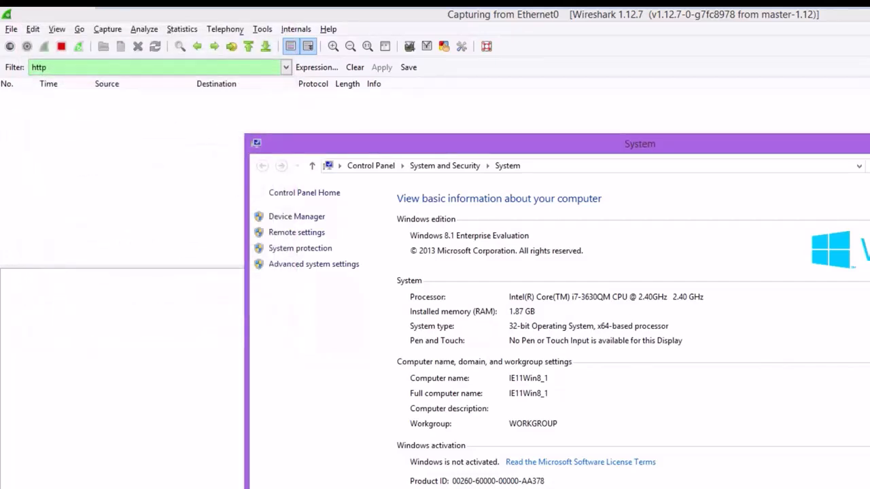
pyautogui.hotkey('alt', 'F4')
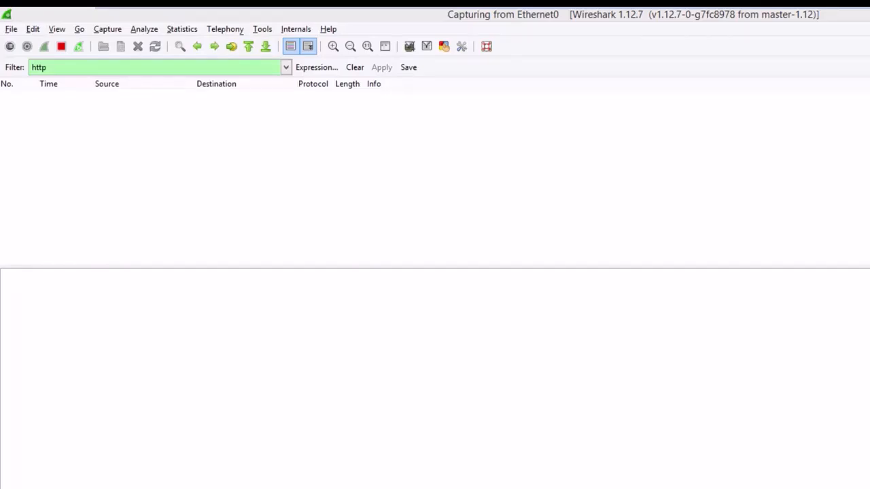
# Switch to Process Monitor and apply an added filter that includes entries whose Process Name is ZEUS.exe.
pyautogui.hotkey('alt', 'Tab')
pyautogui.hotkey('alt', 'Tab')
pyautogui.hotkey('alt', 'Tab')
pyautogui.hotkey('alt', 'Tab')
pyautogui.hotkey('alt', 'Tab')
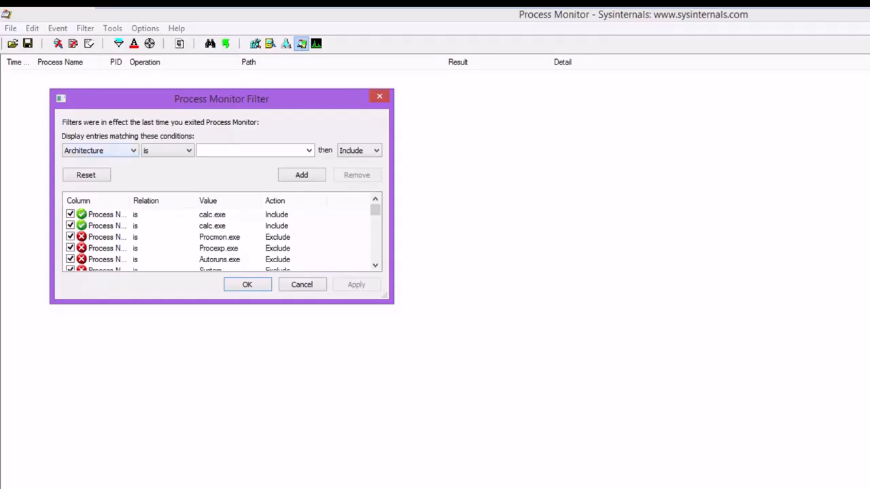
pyautogui.click(102, 150)
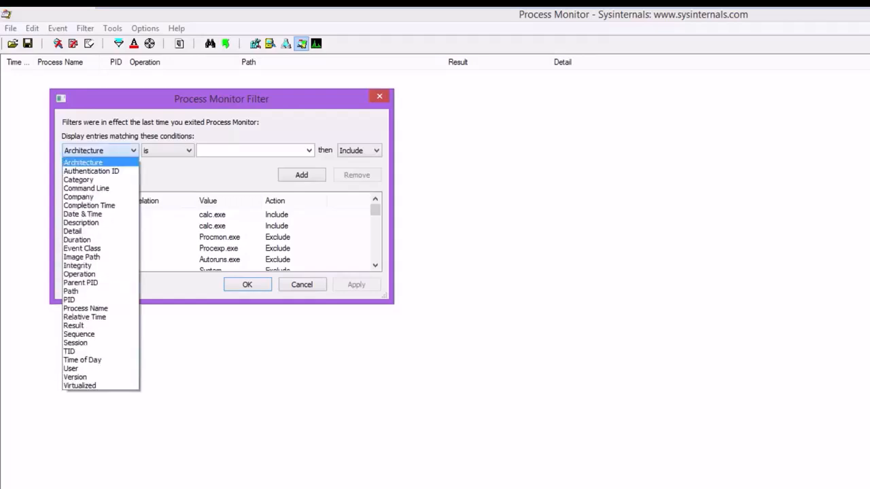
pyautogui.click(85, 308)
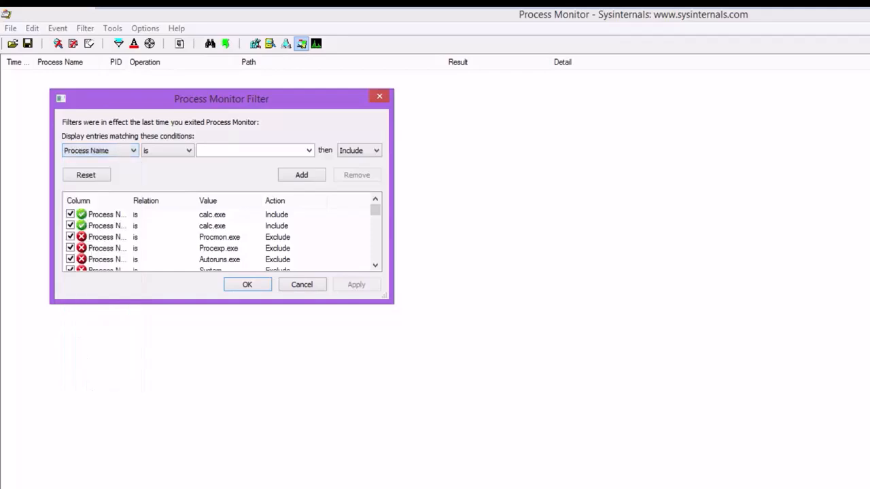
pyautogui.write('ZE')
pyautogui.write('US')
pyautogui.write('.ex')
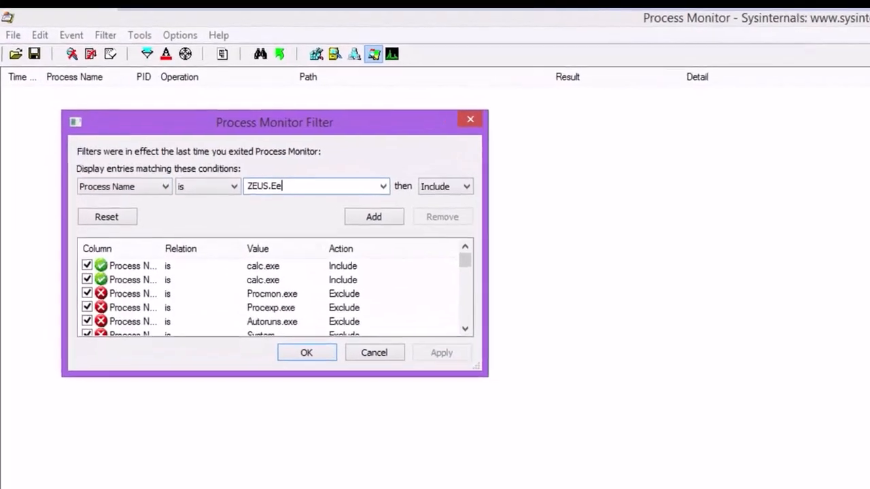
pyautogui.write('e')
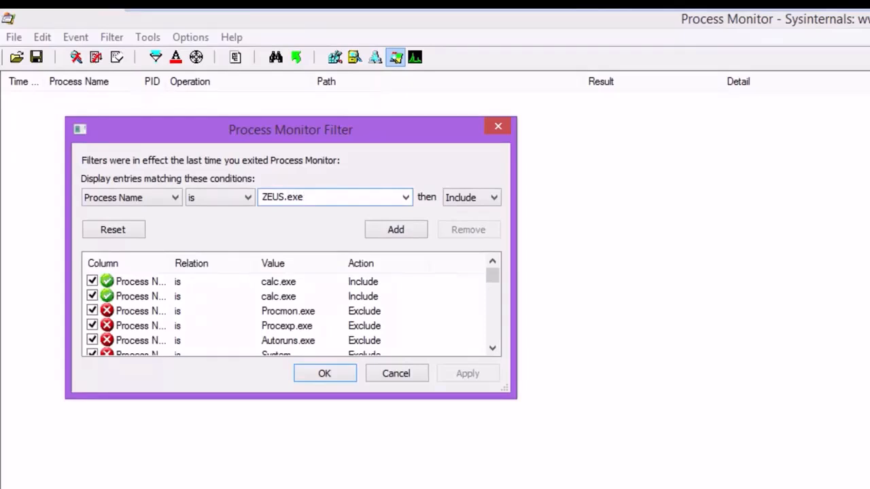
pyautogui.press('Return')
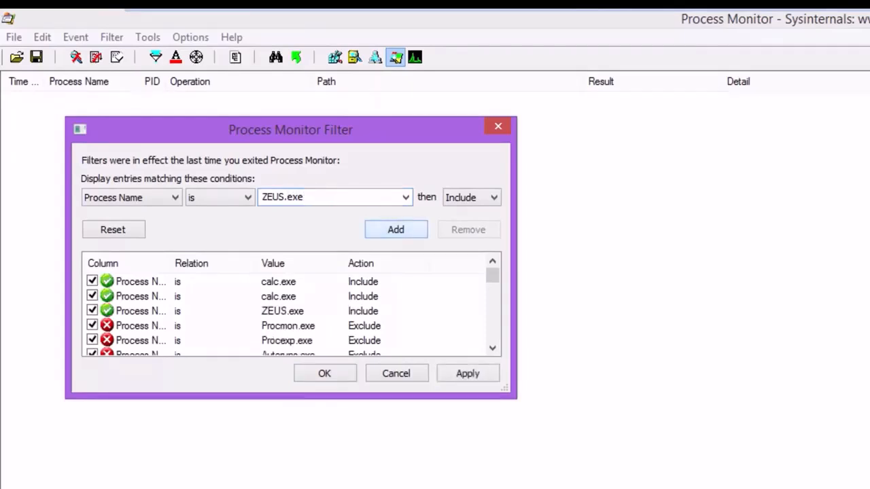
pyautogui.click(467, 373)
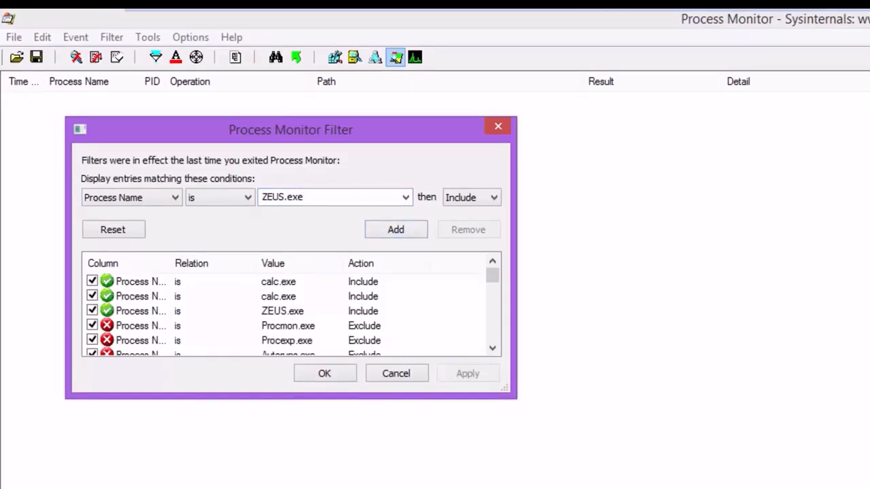
pyautogui.press('Return')
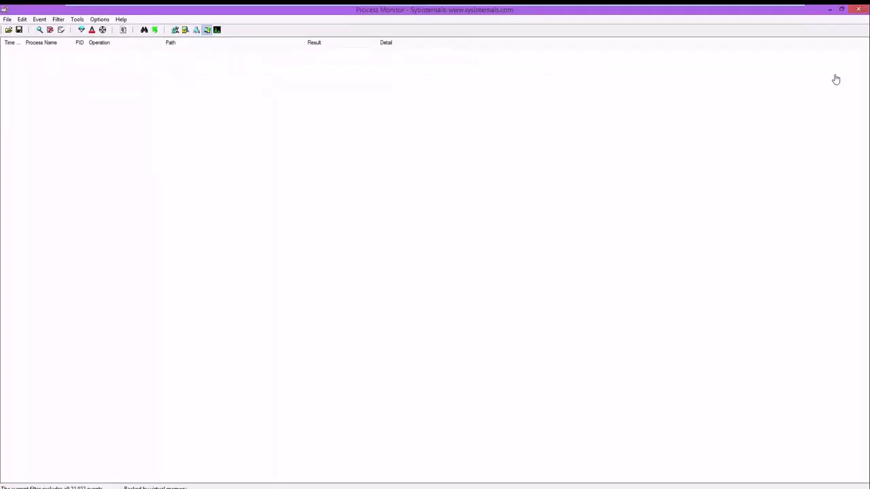
# Switch to Process Explorer and look through the tree of running processes.
pyautogui.hotkey('alt', 'Tab')
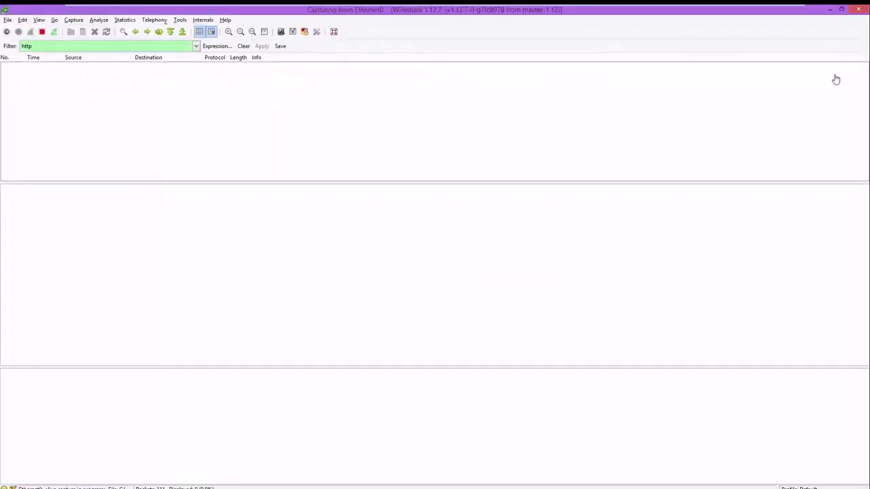
pyautogui.hotkey('alt', 'Tab')
pyautogui.hotkey('alt', 'Tab')
pyautogui.hotkey('alt', 'Tab')
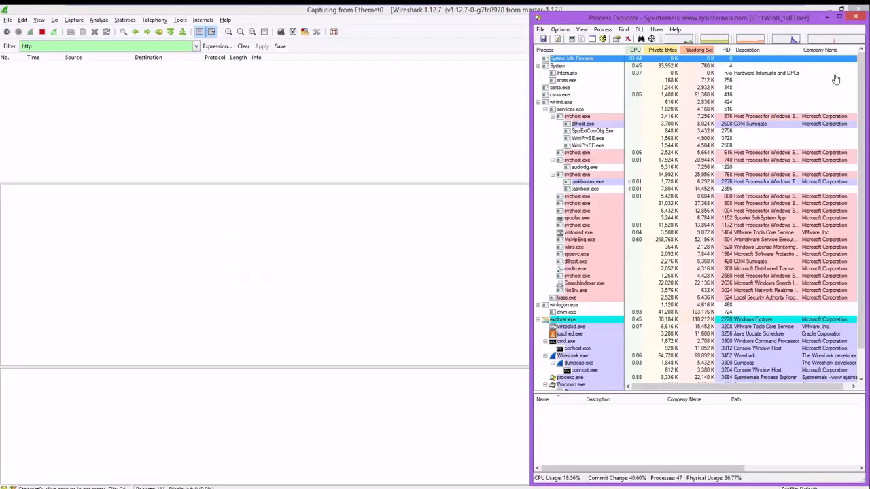
pyautogui.scroll(-2, 835, 79)
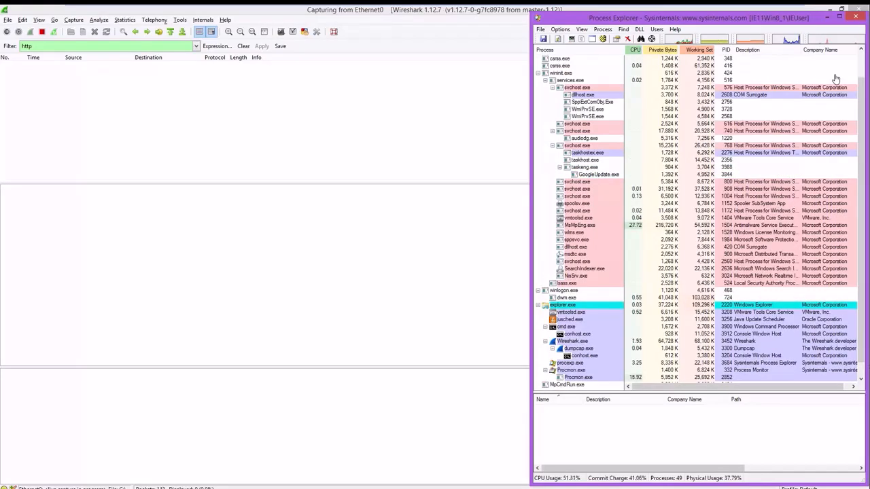
# List the Malware folder in the command prompt with dir and select the ZEUS file in File Explorer to compare its icon.
pyautogui.hotkey('alt', 'Tab')
pyautogui.hotkey('alt', 'Tab')
pyautogui.hotkey('alt', 'Tab')
pyautogui.hotkey('alt', 'Tab')
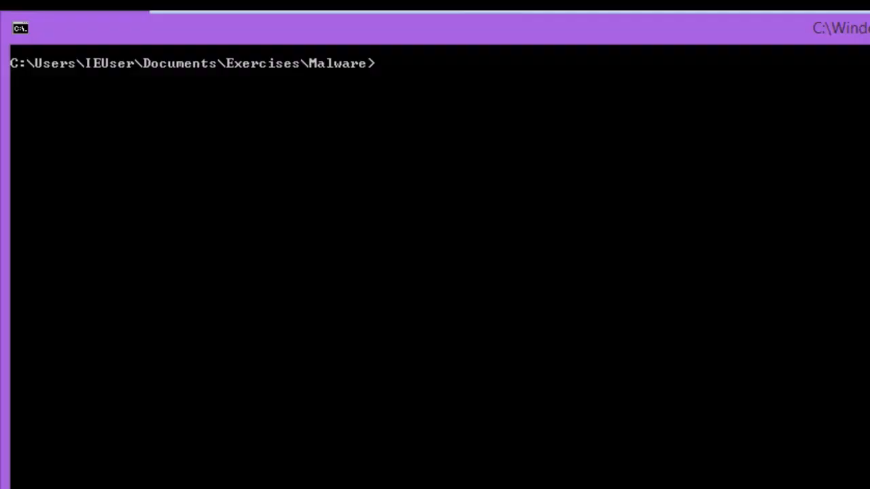
pyautogui.write('dir')
pyautogui.press('Return')
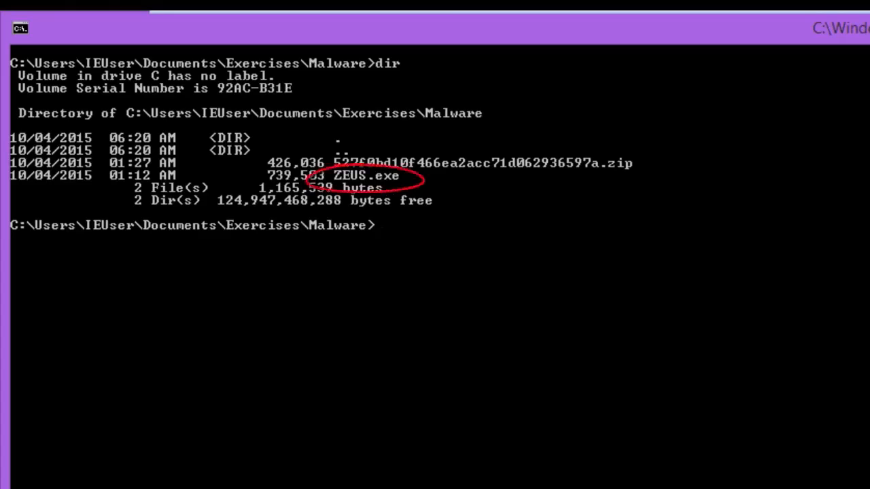
pyautogui.hotkey('alt', 'Tab')
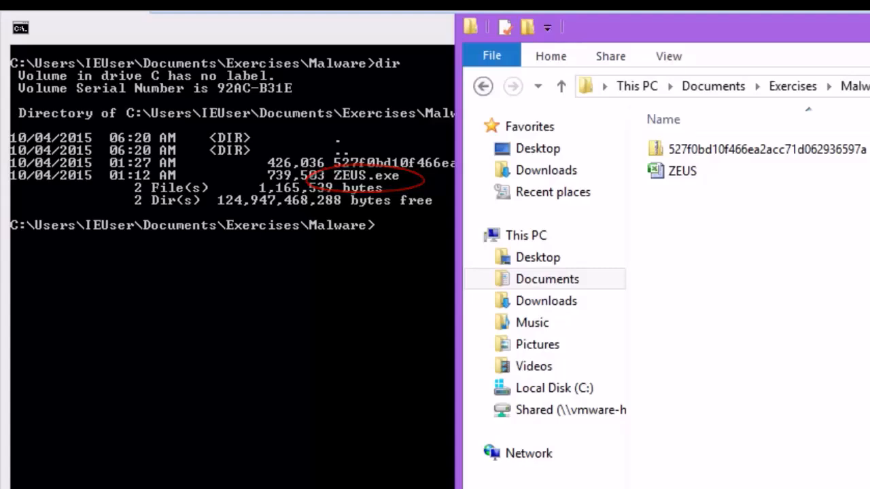
pyautogui.click(682, 171)
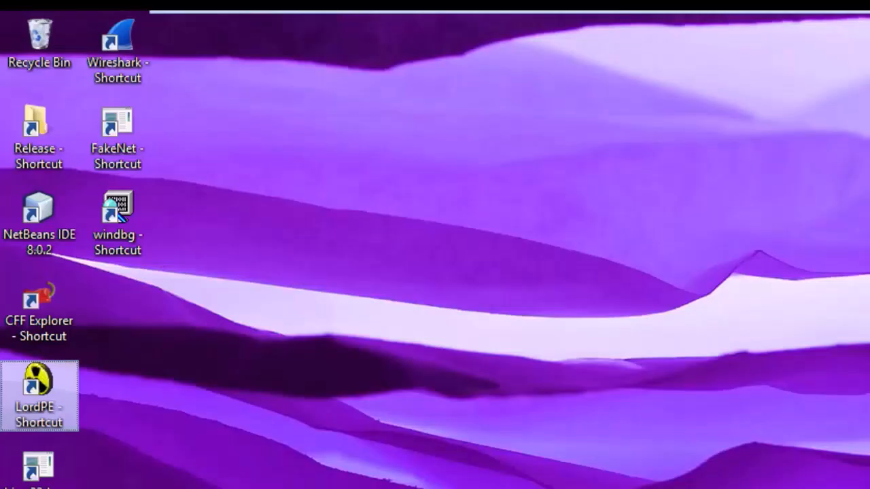
# Launch LordPE and open ZEUS.exe from the Malware folder in its PE Editor, placing the editor over the main window.
pyautogui.doubleClick(38, 395)
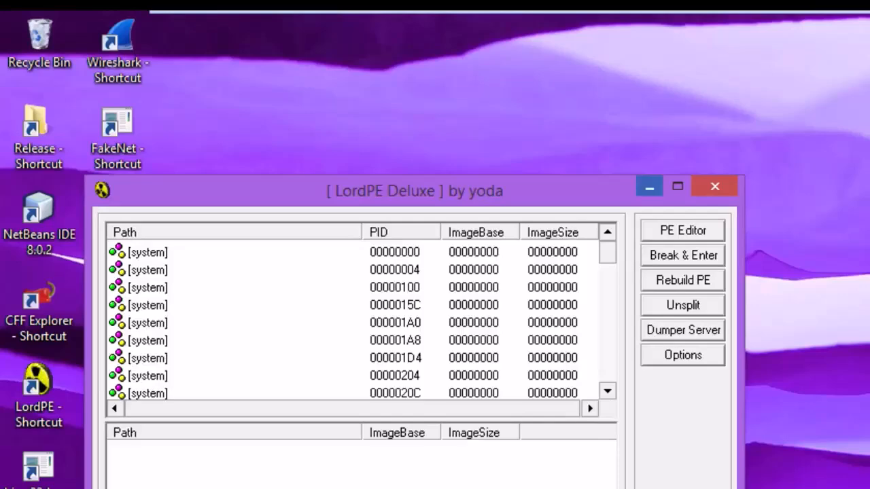
pyautogui.click(683, 231)
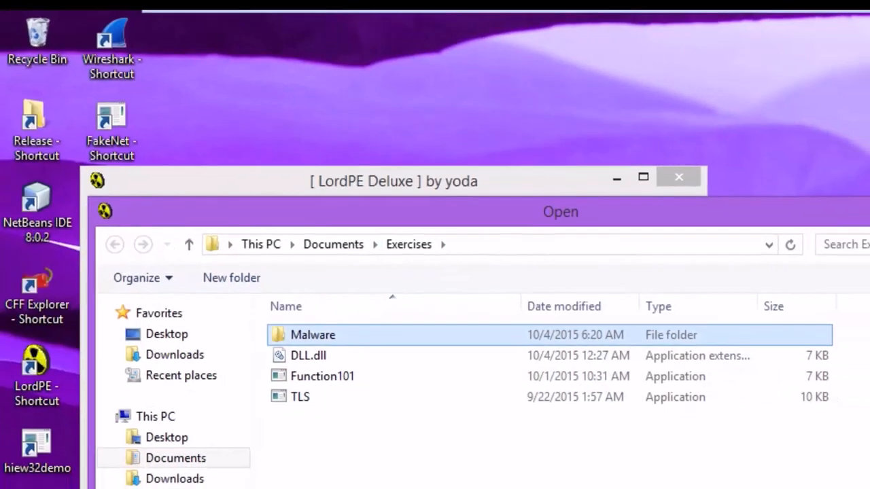
pyautogui.doubleClick(312, 335)
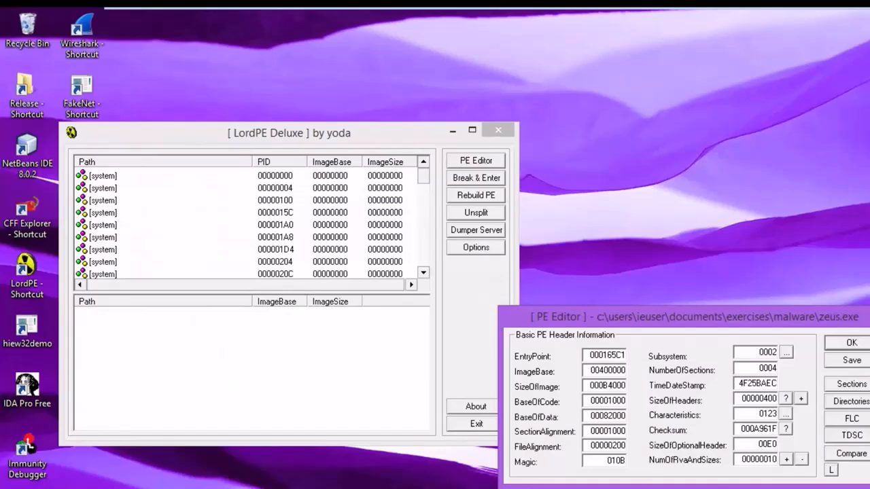
pyautogui.moveTo(745, 299); pyautogui.dragTo(518, 156)
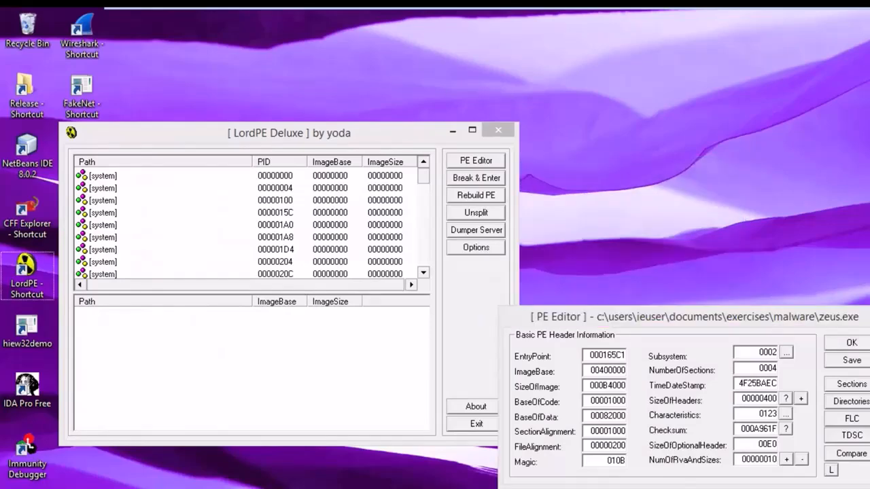
pyautogui.moveTo(611, 316); pyautogui.dragTo(206, 232)
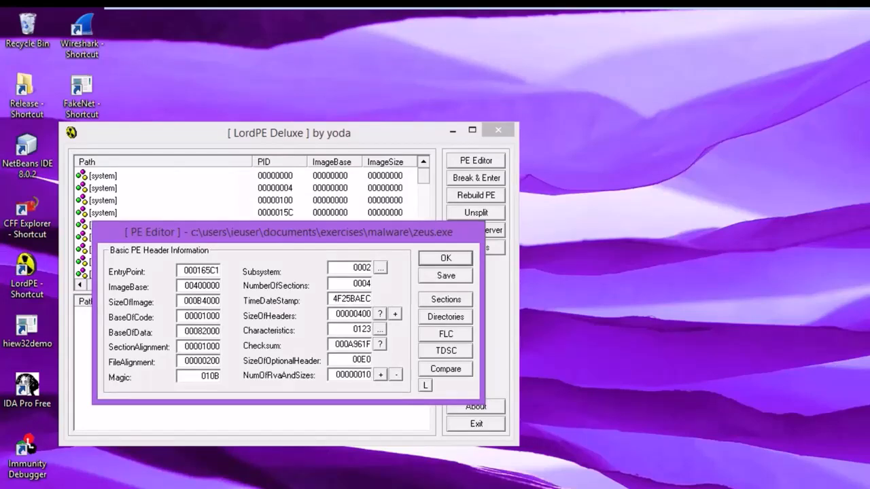
# Open the import table from the directory table of ZEUS.exe and examine its imported DLLs, including the functions of MPR.dll.
pyautogui.click(445, 317)
pyautogui.moveTo(693, 260); pyautogui.dragTo(289, 249)
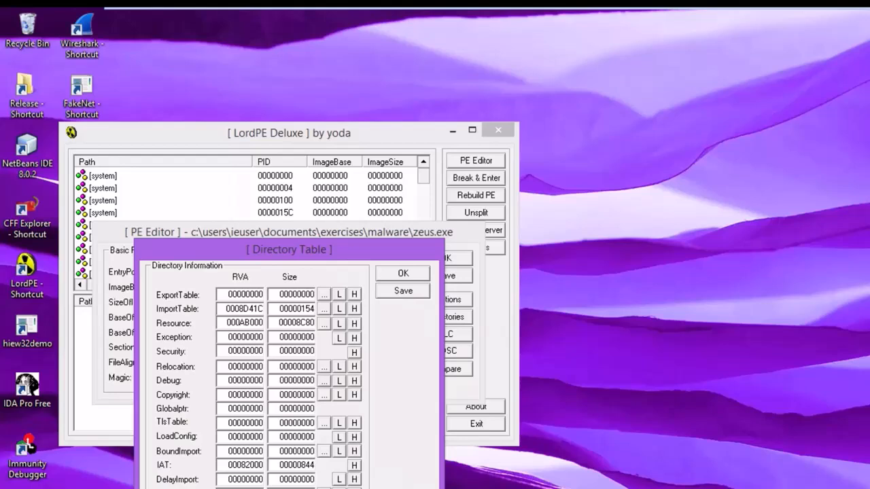
pyautogui.click(324, 309)
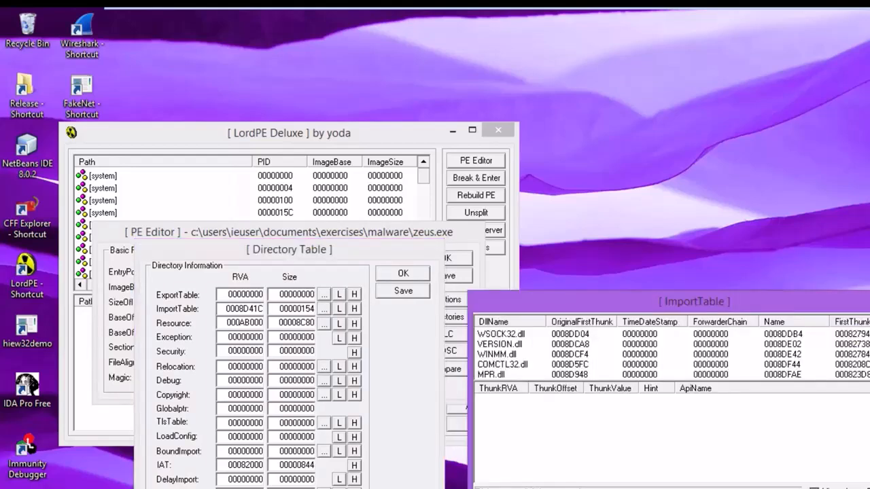
pyautogui.click(492, 374)
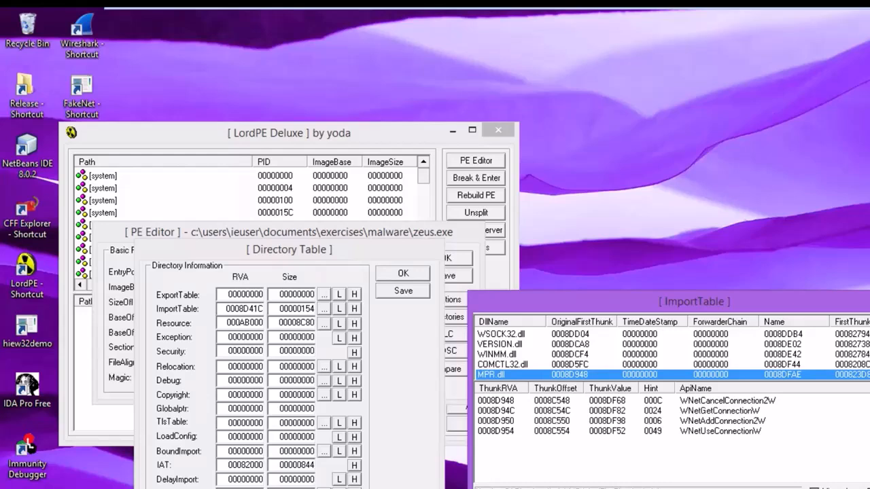
pyautogui.scroll(-3, 672, 354)
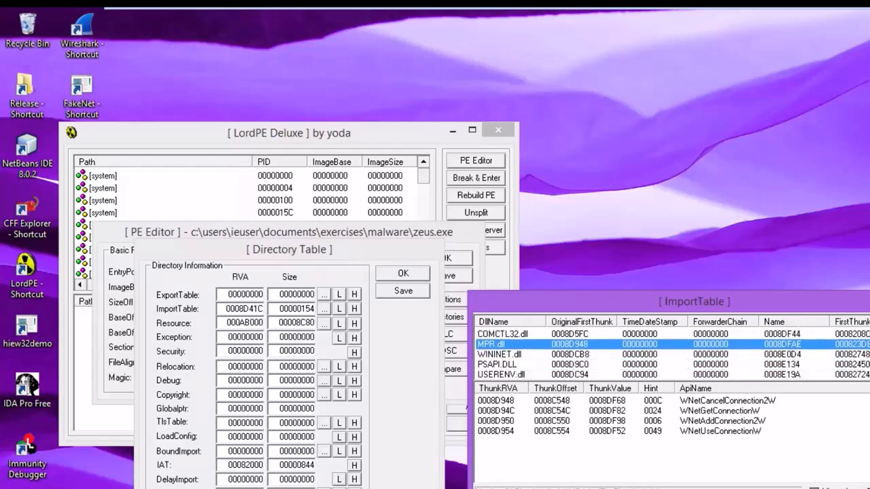
pyautogui.scroll(-1, 673, 354)
pyautogui.scroll(-6, 672, 354)
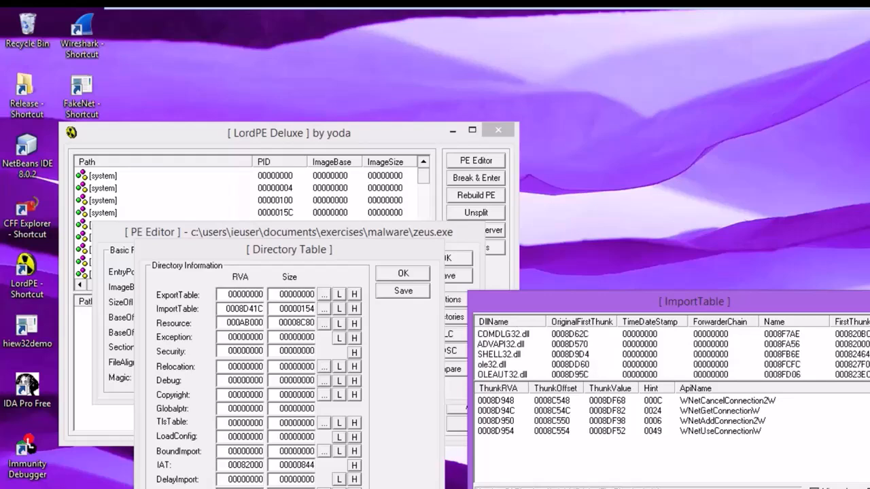
pyautogui.scroll(3, 672, 354)
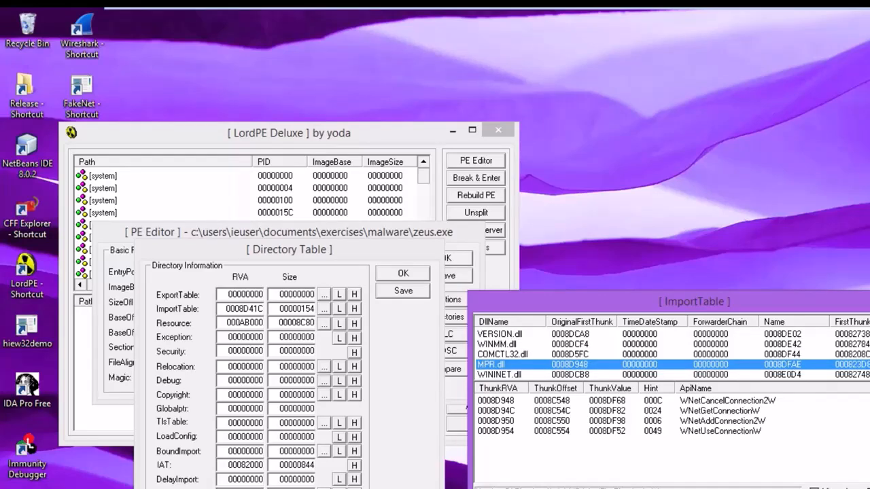
# Examine the functions imported from WININET.dll, highlighting InternetReadFile and InternetConnectW, and close LordPE.
pyautogui.click(500, 375)
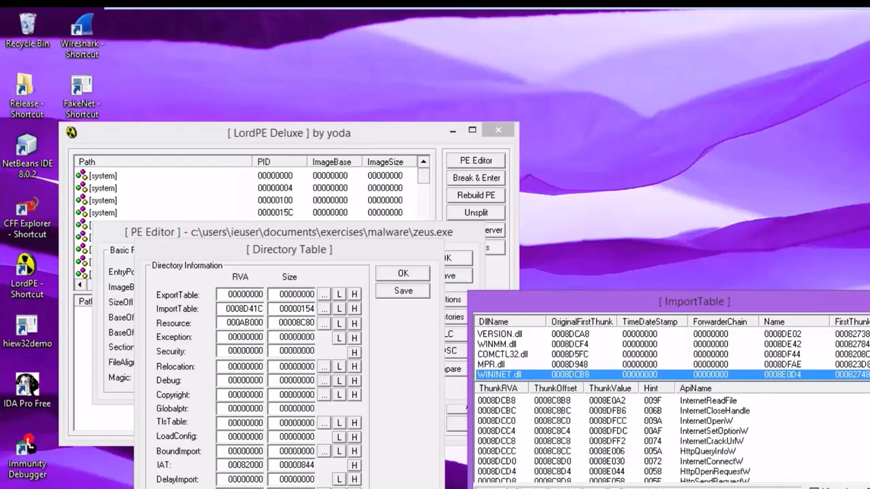
pyautogui.click(707, 401)
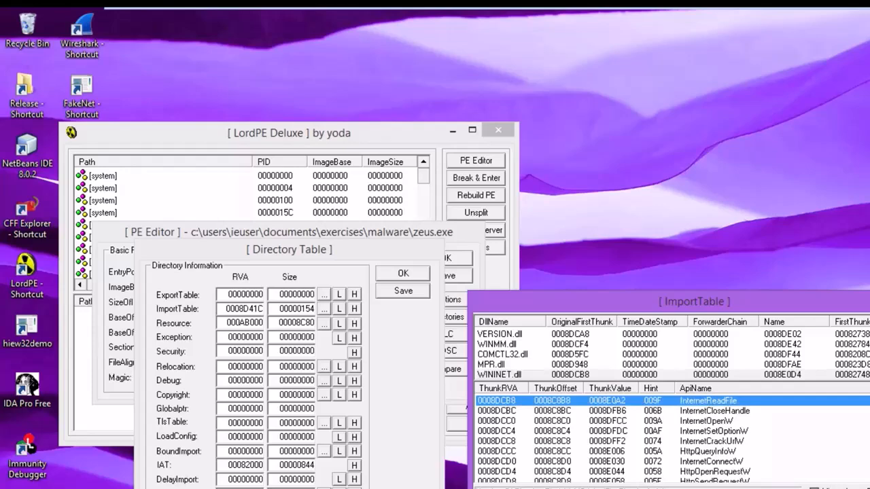
pyautogui.scroll(-2, 673, 438)
pyautogui.scroll(1, 625, 440)
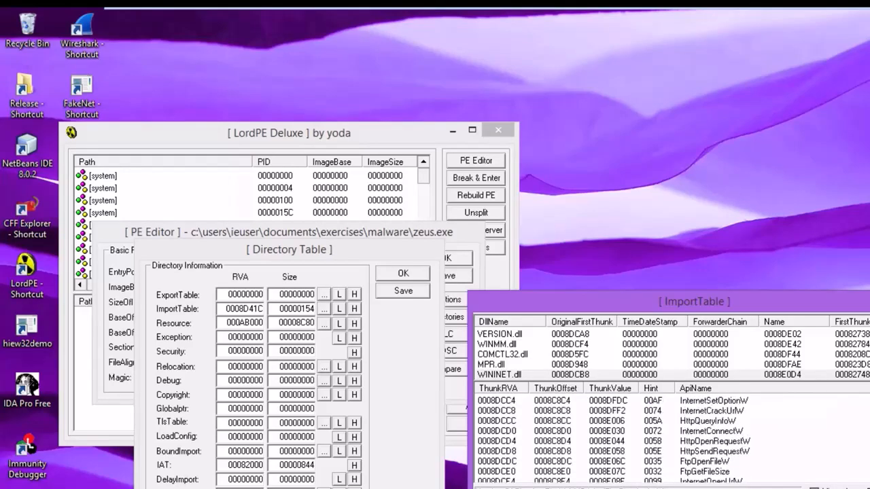
pyautogui.click(710, 431)
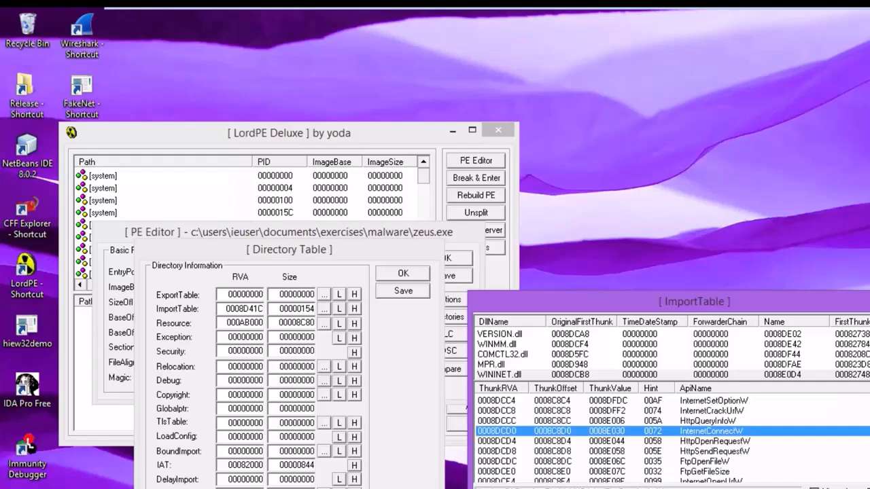
pyautogui.press('Escape')
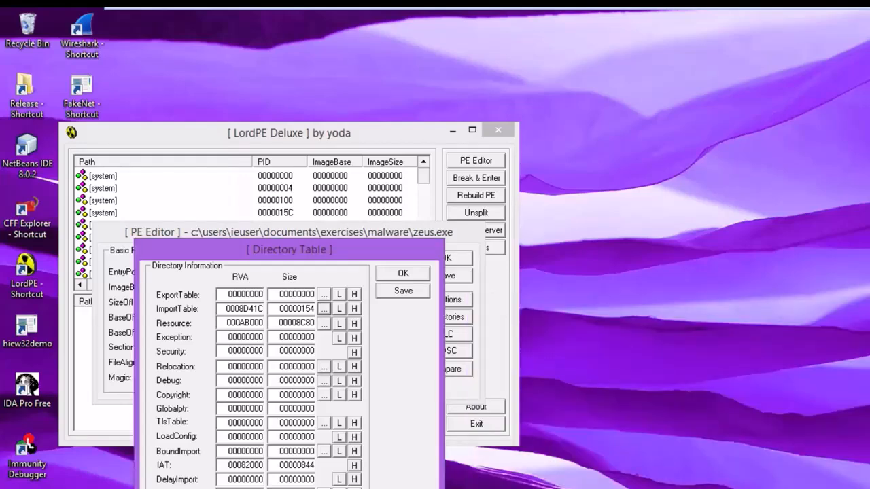
pyautogui.press('Escape')
pyautogui.press('Escape')
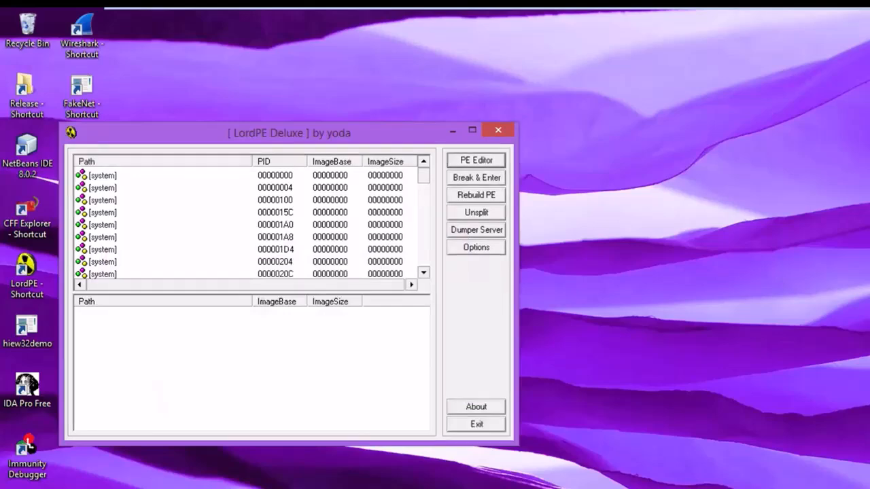
pyautogui.press('Escape')
# Return to the command prompt, clear it, and dump the printable strings of ZEUS.exe one page at a time with strings ZEUS.exe|more.
pyautogui.hotkey('alt', 'Tab')
pyautogui.hotkey('alt', 'Tab')
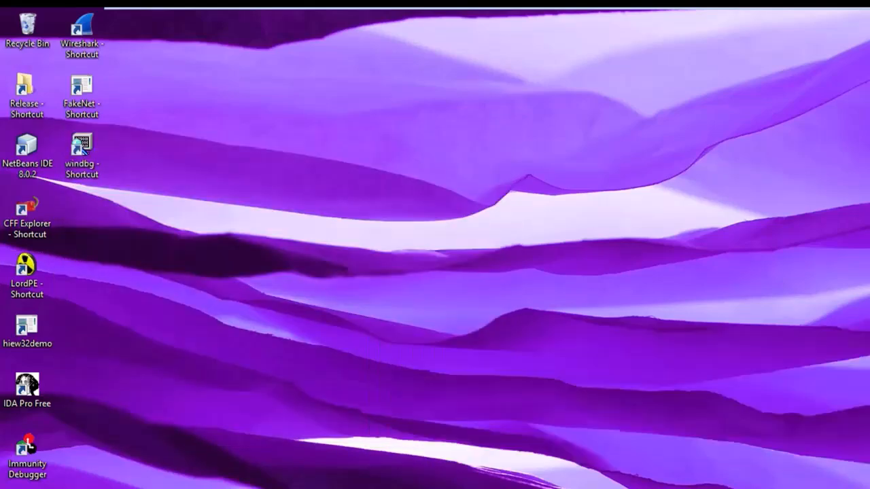
pyautogui.hotkey('alt', 'Tab')
pyautogui.hotkey('alt', 'Tab')
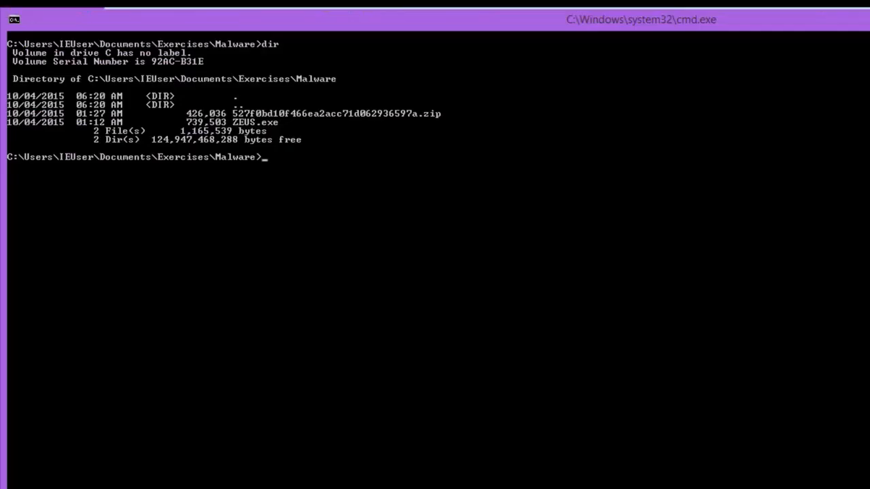
pyautogui.write('cls')
pyautogui.press('Return')
pyautogui.write('strin')
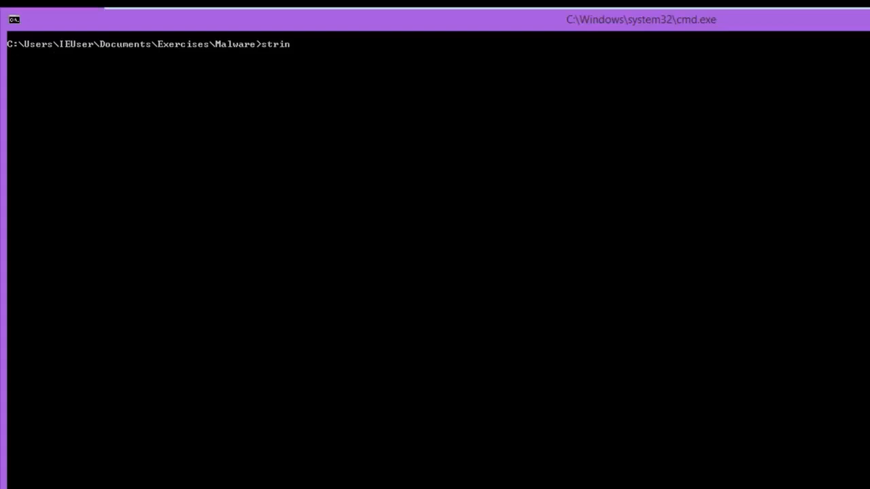
pyautogui.write('gs ZEUS.exe')
pyautogui.write('|more')
pyautogui.press('Return')
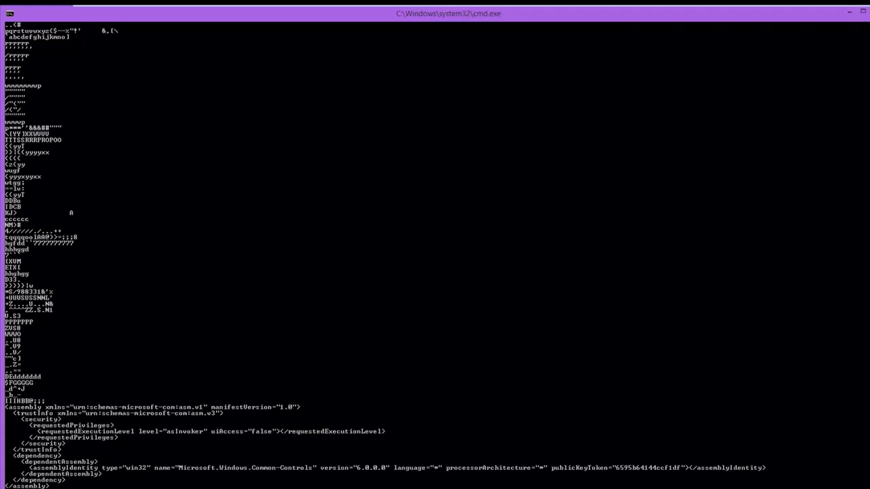
# Run ZEUS.exe from the Malware folder and select its process in Process Explorer to examine the DLLs it has loaded.
pyautogui.hotkey('alt', 'Tab')
pyautogui.hotkey('alt', 'Tab')
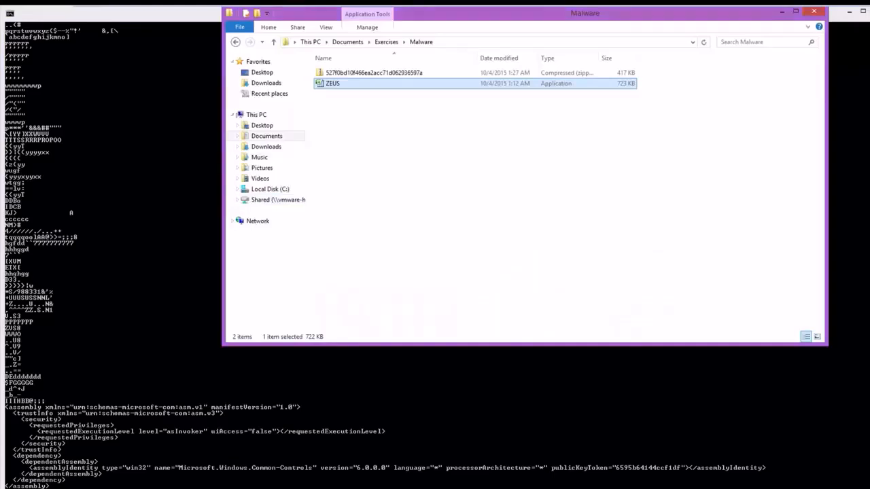
pyautogui.hotkey('alt', 'Tab')
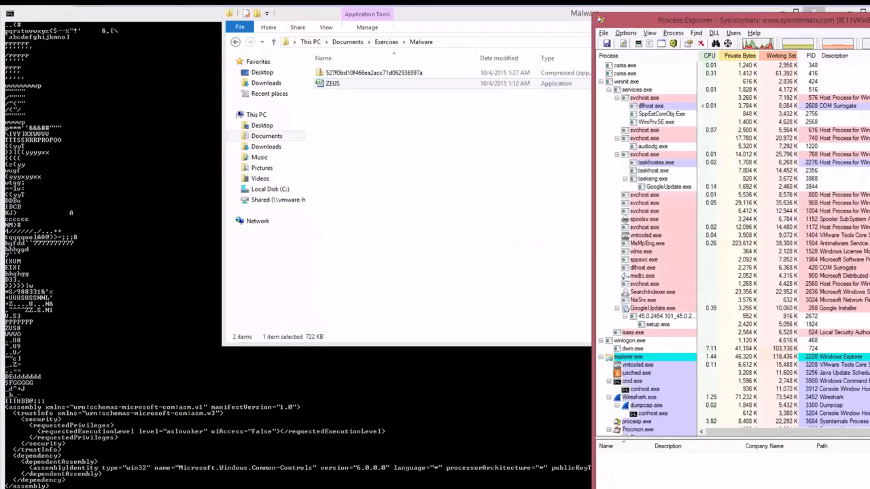
pyautogui.scroll(-2, 647, 411)
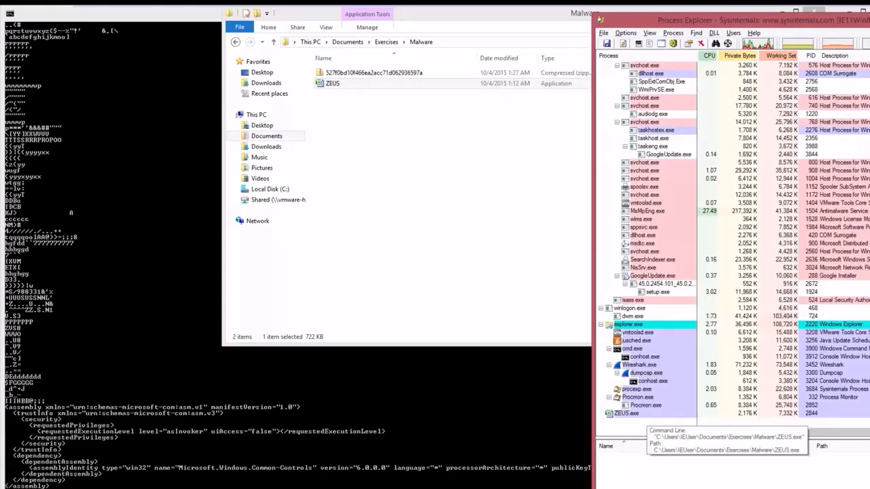
pyautogui.click(642, 414)
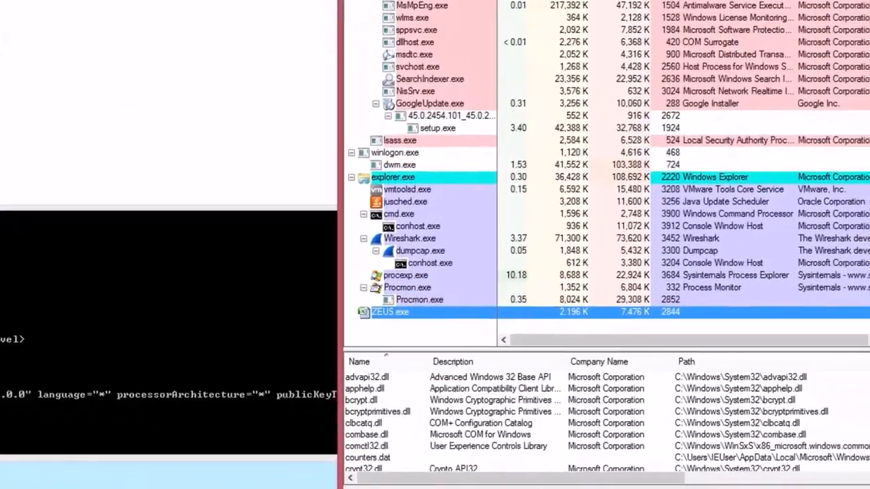
pyautogui.scroll(-15, 601, 414)
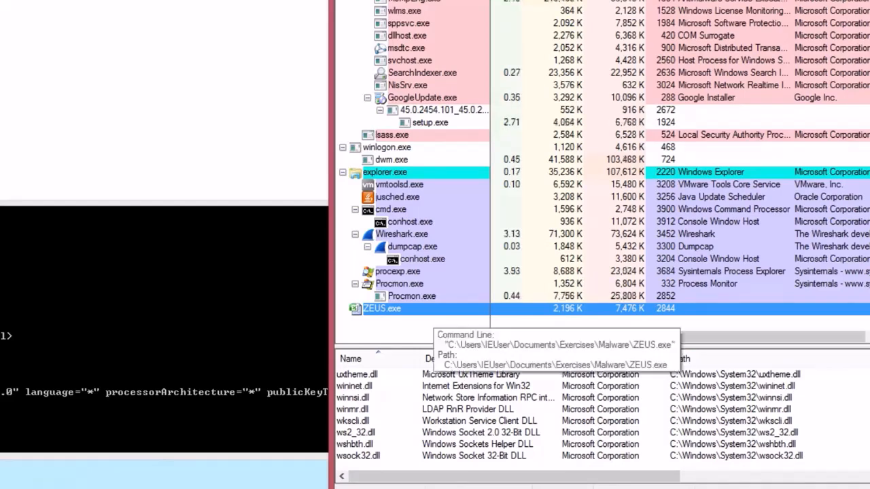
# Open the properties of the ZEUS.exe process and show its TCP/IP connections.
pyautogui.rightClick(417, 309)
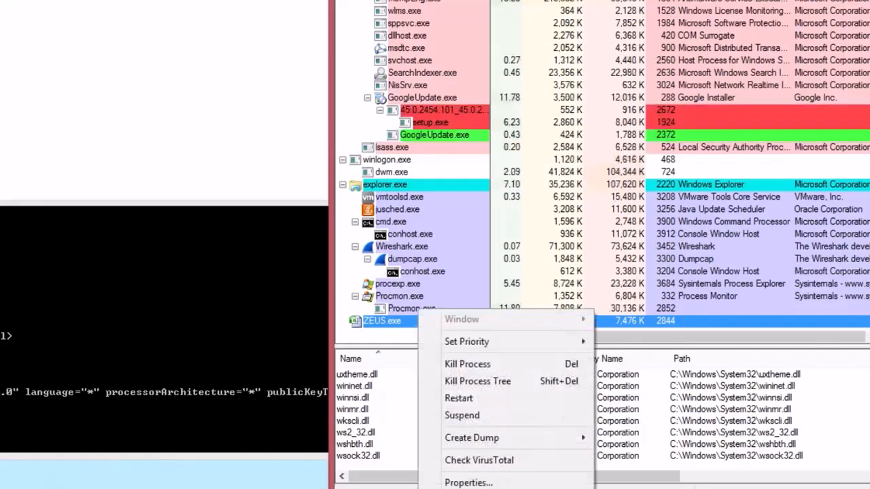
pyautogui.click(468, 482)
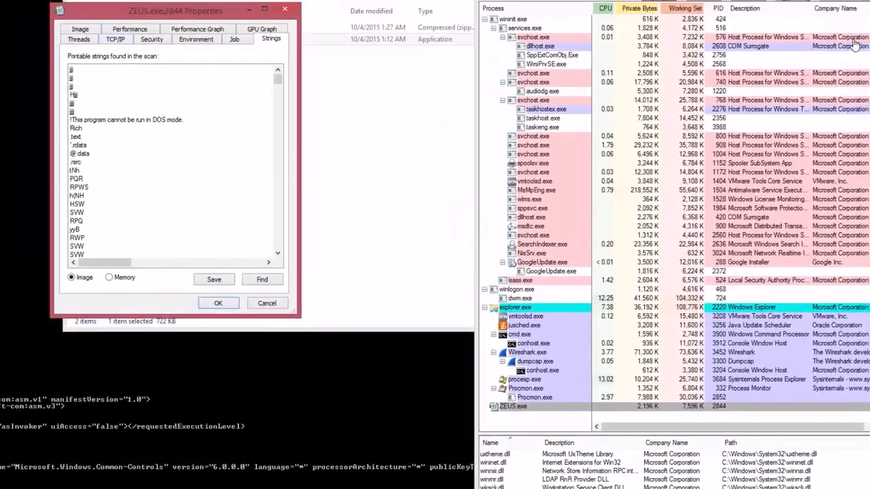
pyautogui.click(115, 38)
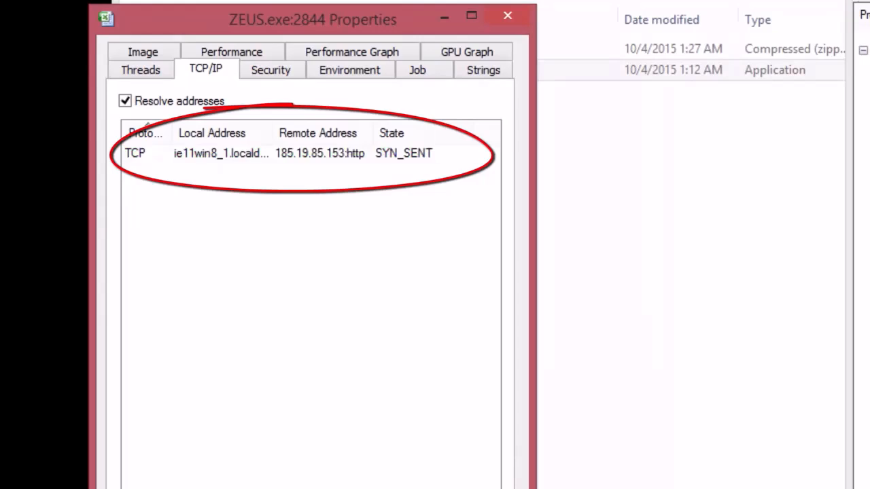
pyautogui.click(319, 153)
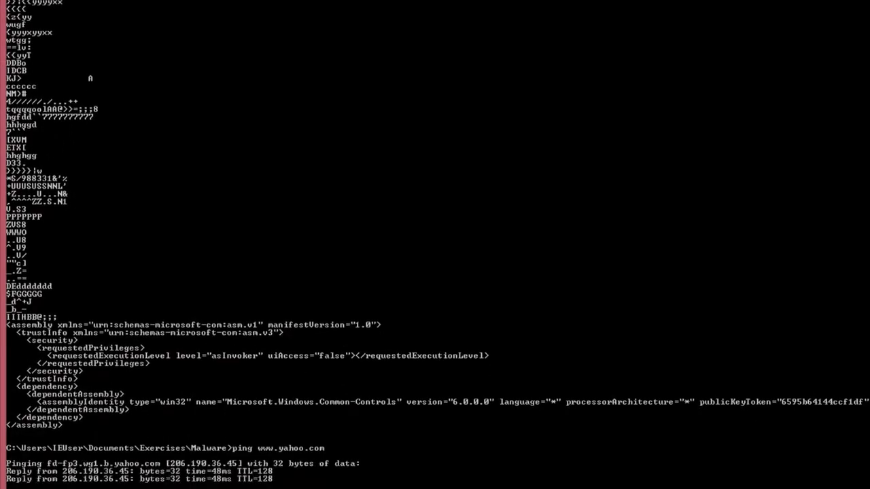
pyautogui.hotkey('ctrl', 'c')
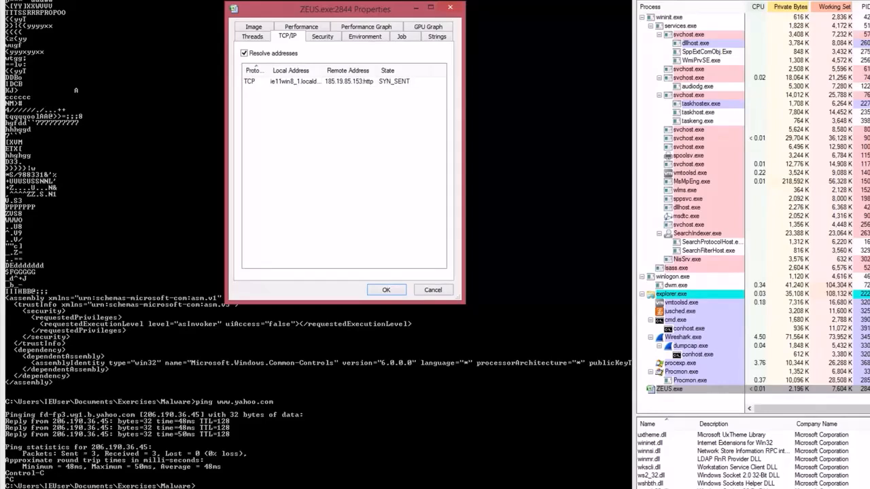
pyautogui.click(349, 81)
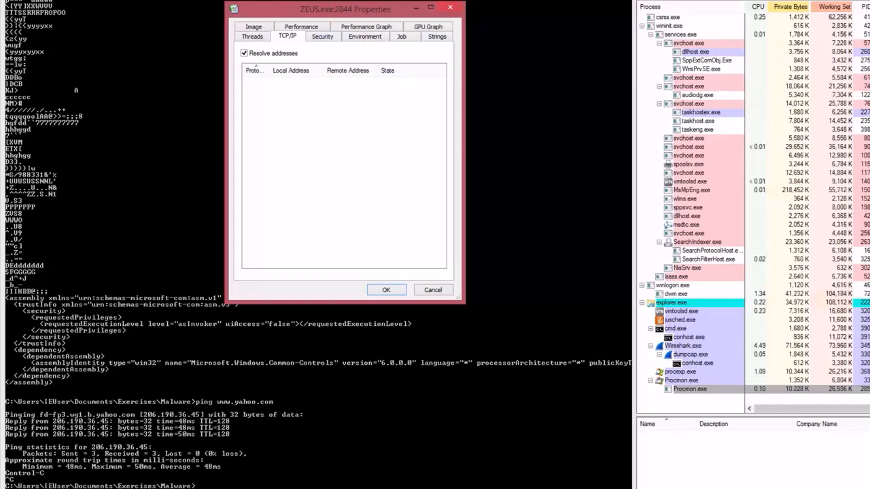
# Switch to Wireshark, enlarge the packet list pane, and examine the captured HTTP packets back to the first one.
pyautogui.hotkey('alt', 'Tab')
pyautogui.press('Tab')
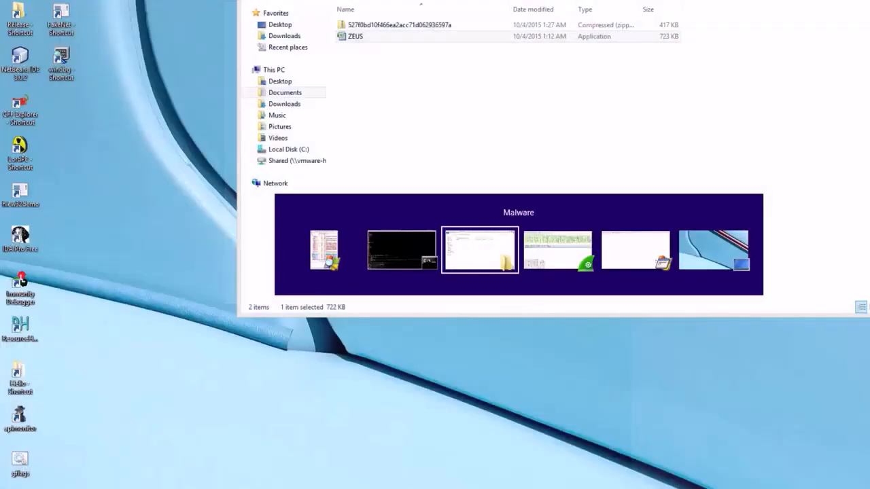
pyautogui.press('Tab')
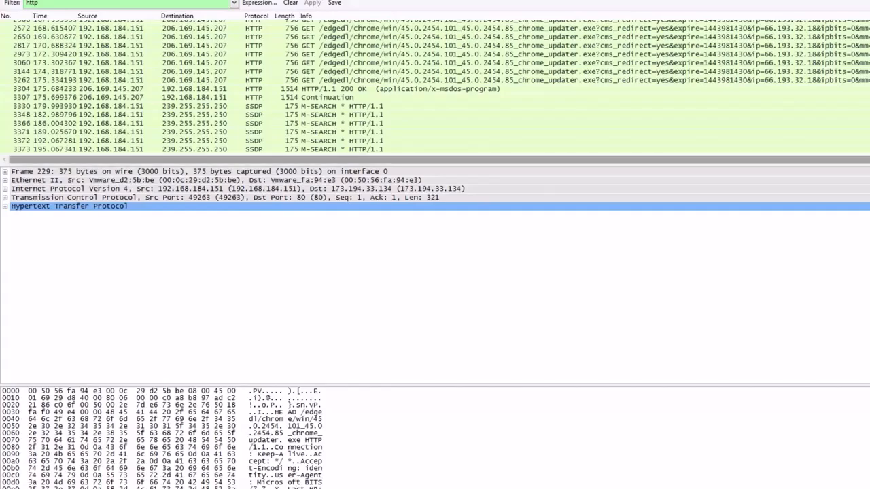
pyautogui.moveTo(434, 165); pyautogui.dragTo(434, 285)
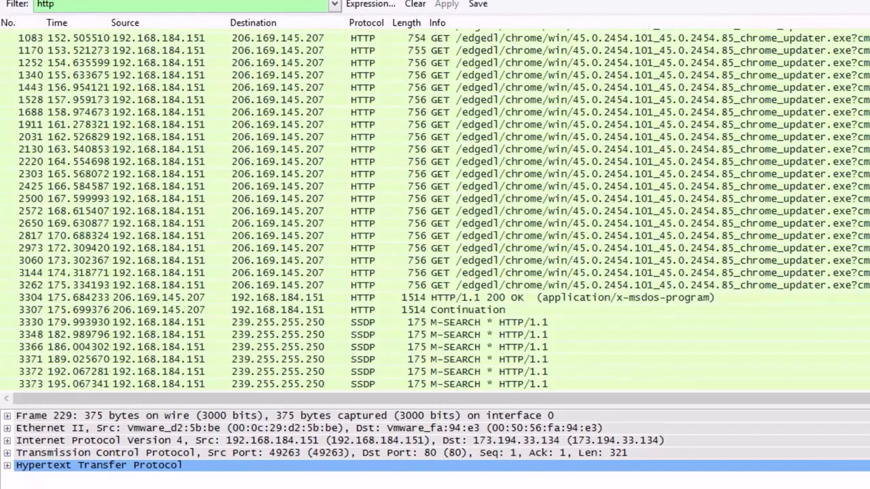
pyautogui.scroll(5, 435, 204)
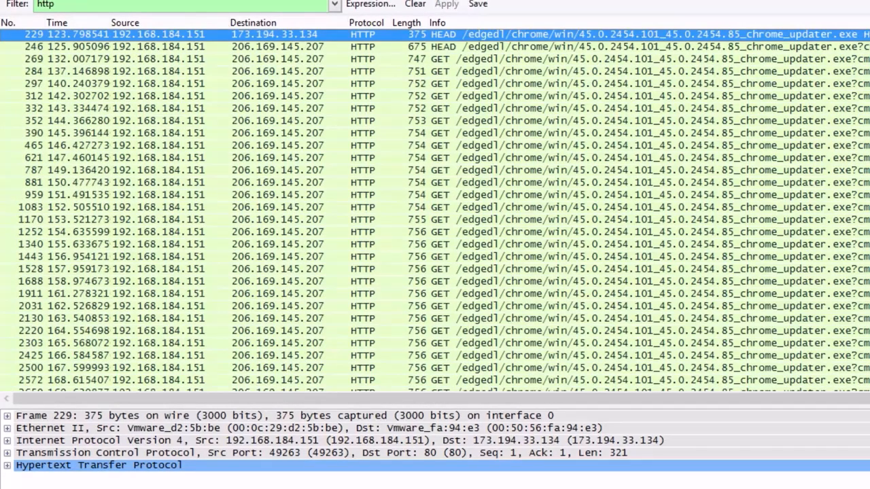
# Replace the http display filter with tcp and apply it to the capture.
pyautogui.doubleClick(45, 5)
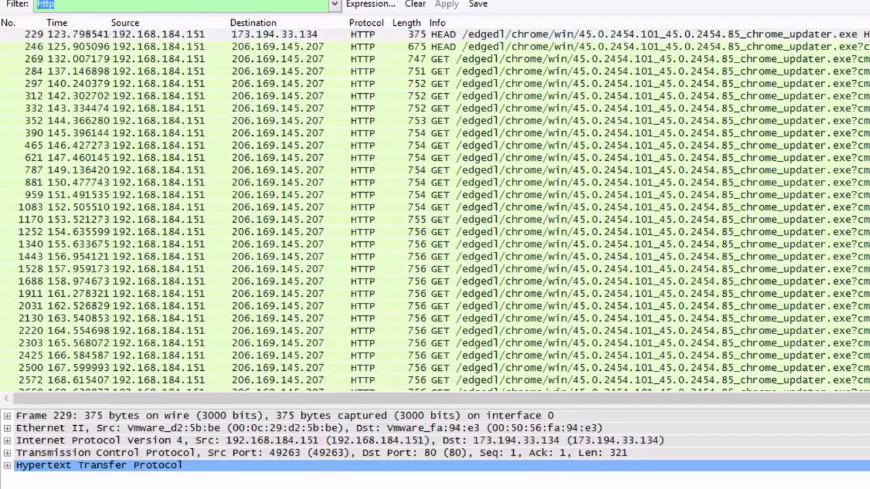
pyautogui.write('tcp')
pyautogui.press('Return')
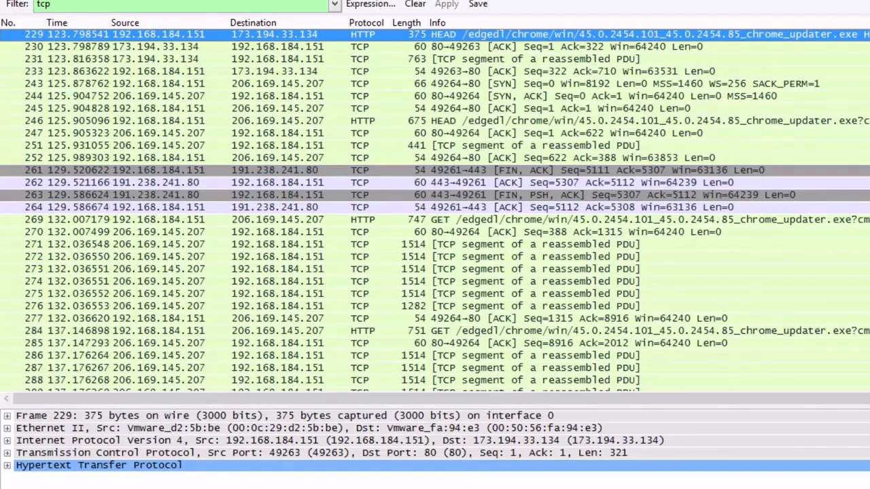
# Find the TCP packets sent to 185.19.85.153 near the end of the capture and inspect SYN packet 3452 and its retransmission.
pyautogui.scroll(-20, 435, 210)
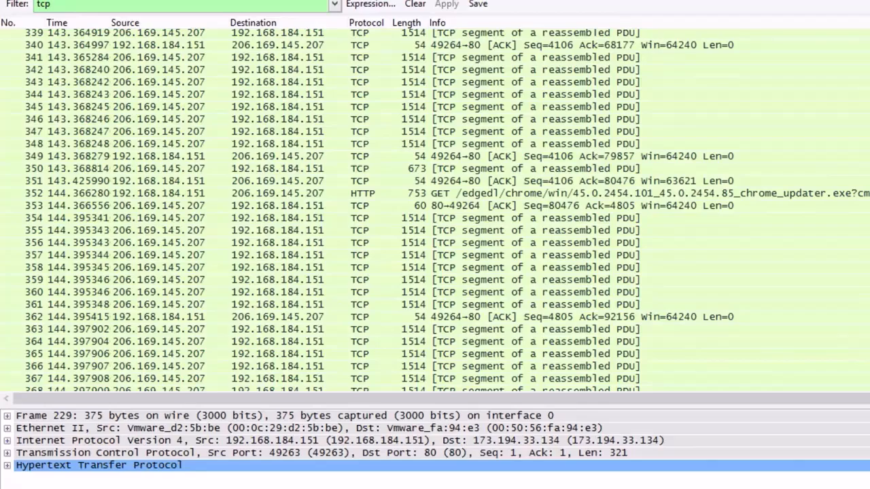
pyautogui.scroll(-20, 435, 211)
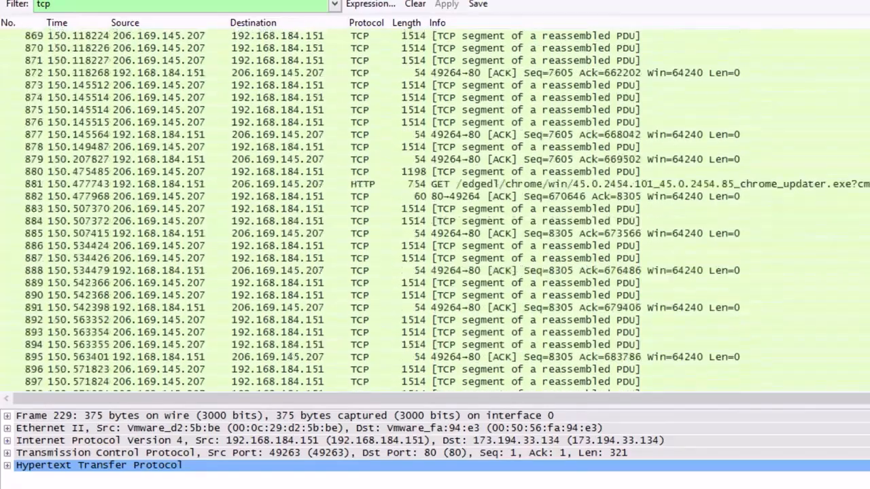
pyautogui.scroll(-20, 434, 211)
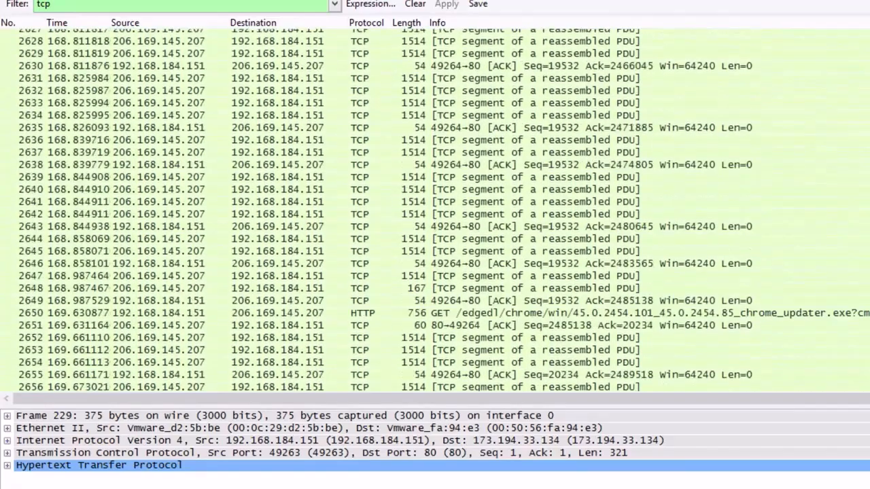
pyautogui.scroll(-20, 435, 211)
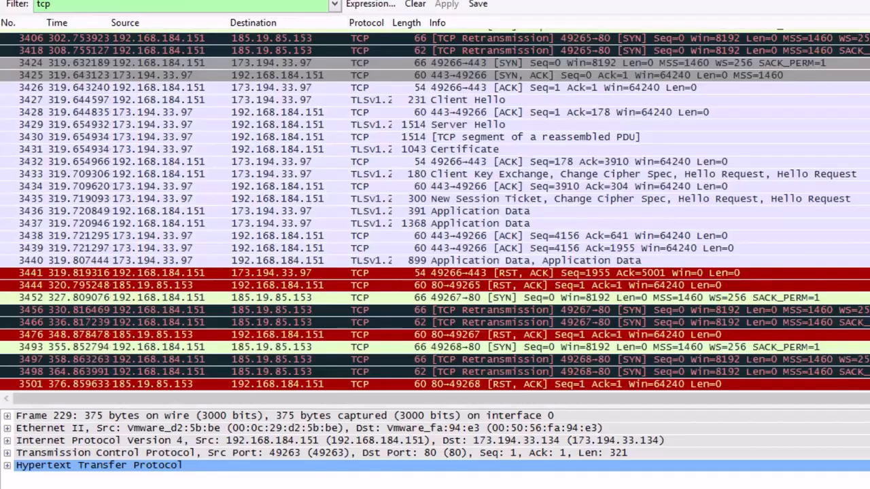
pyautogui.click(275, 298)
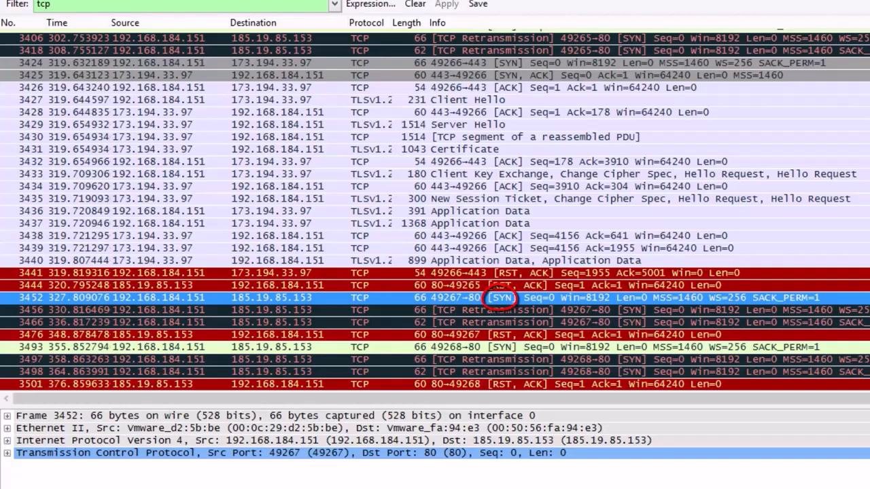
pyautogui.click(435, 310)
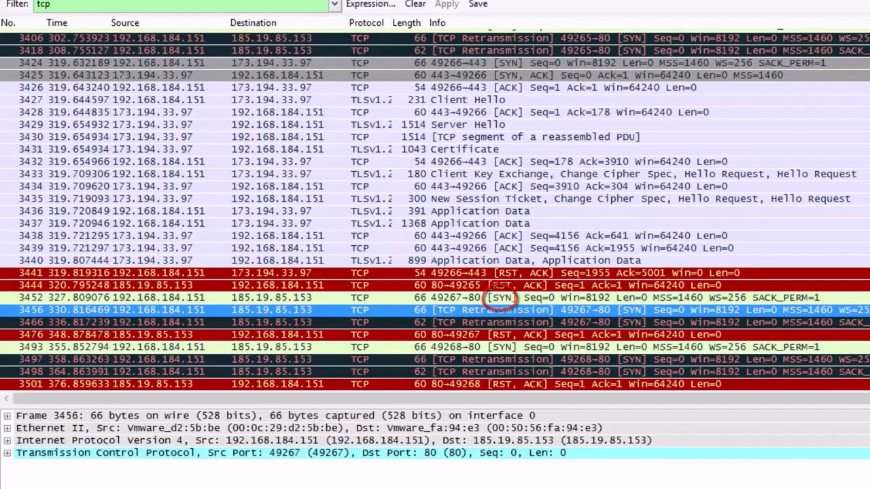
pyautogui.click(435, 298)
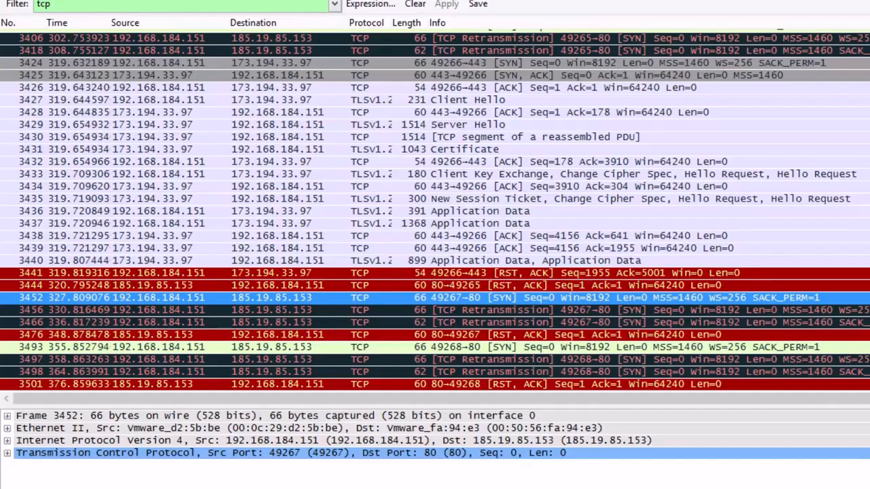
# Examine the TCP handshake with 65.52.108.29 for comparison, stepping through packets 46 to 48 and the Client Hello in packet 49.
pyautogui.scroll(20, 435, 211)
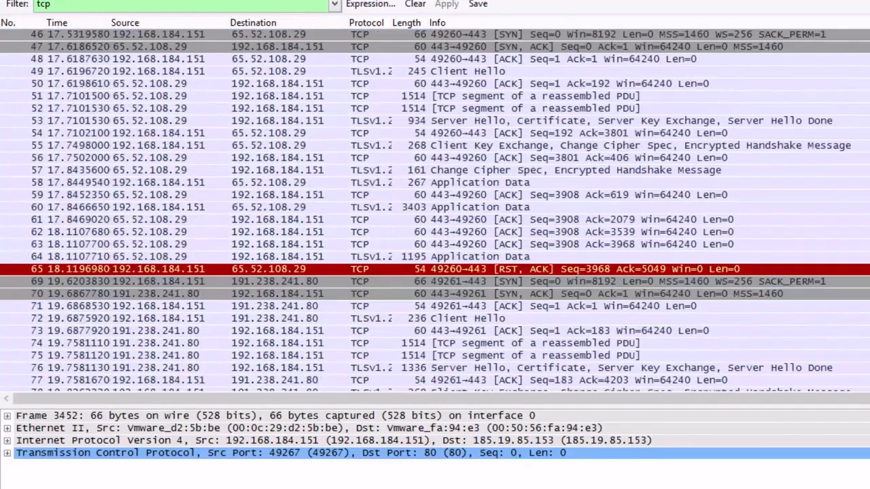
pyautogui.click(435, 34)
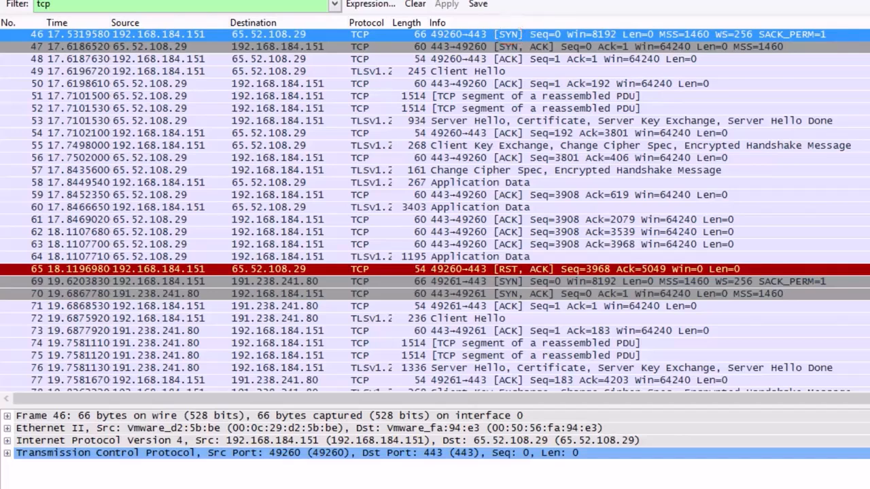
pyautogui.click(435, 47)
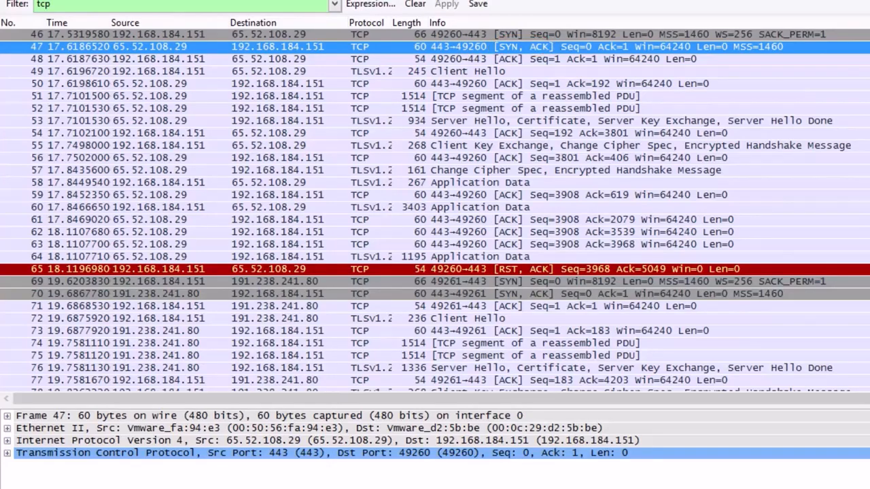
pyautogui.click(435, 59)
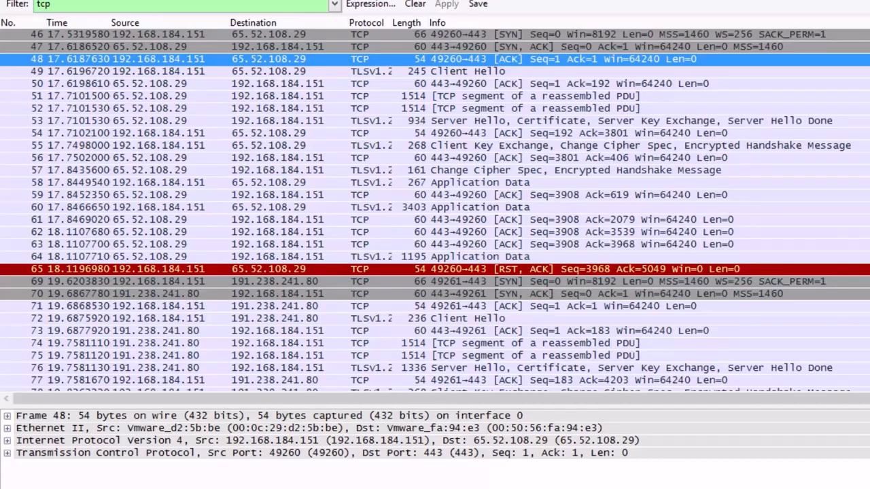
pyautogui.click(468, 72)
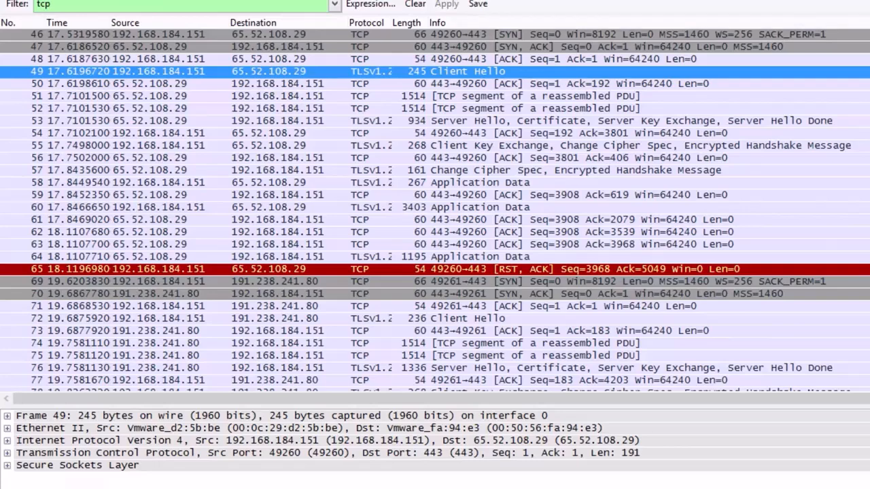
# Switch to Process Monitor and hide the process and thread activity of ZEUS.exe, leaving only network activity enabled.
pyautogui.hotkey('alt', 'Tab')
pyautogui.hotkey('alt', 'Tab')
pyautogui.hotkey('alt', 'Tab')
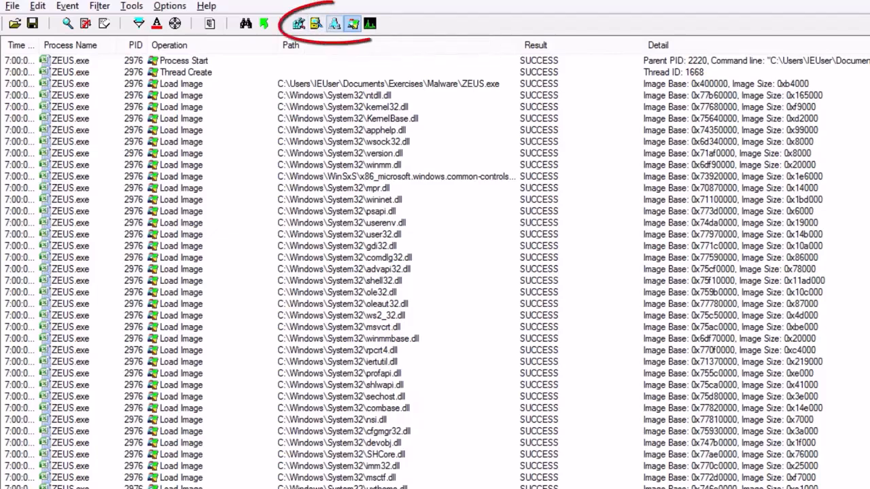
pyautogui.click(352, 24)
pyautogui.click(334, 24)
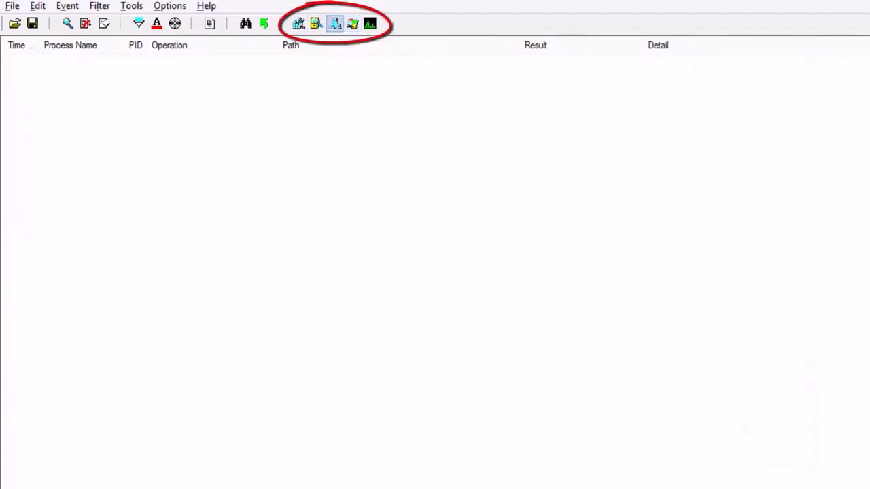
# Show only the registry activity of ZEUS.exe and widen the Path column to fit the full key paths.
pyautogui.click(316, 24)
pyautogui.click(299, 24)
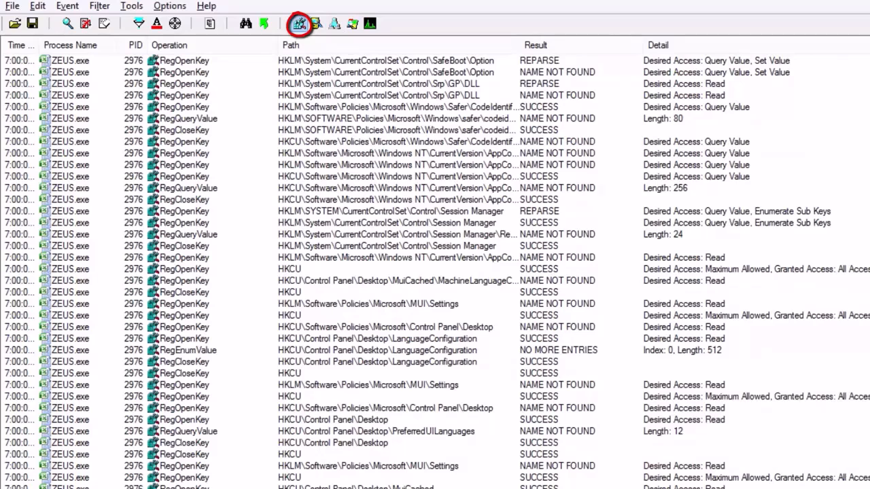
pyautogui.moveTo(517, 44); pyautogui.dragTo(785, 44)
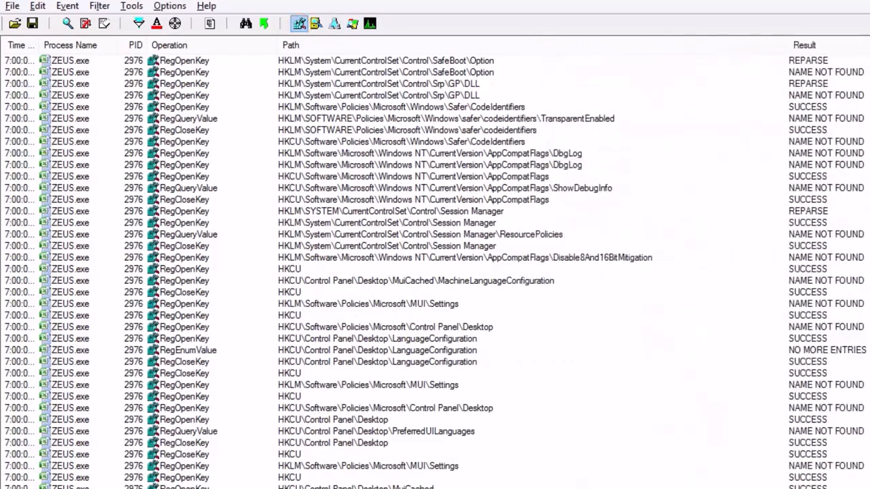
# Examine the registry keys that ZEUS.exe opens and queries, from the start of the trace to the CuteFTP and FlashFXP entries.
pyautogui.scroll(-15, 435, 271)
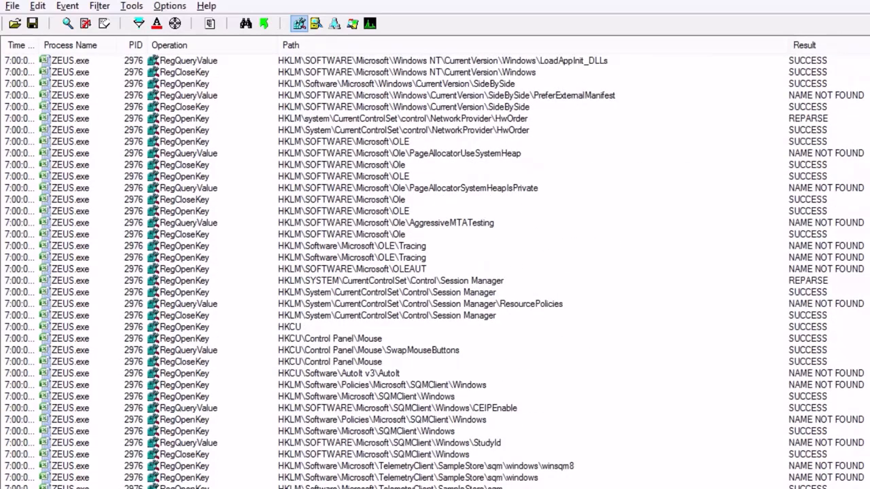
pyautogui.scroll(-15, 435, 272)
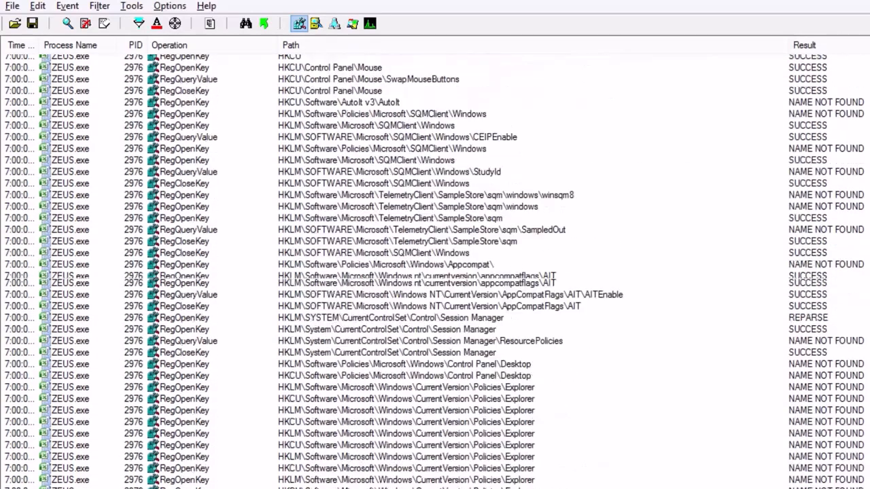
pyautogui.scroll(-15, 434, 272)
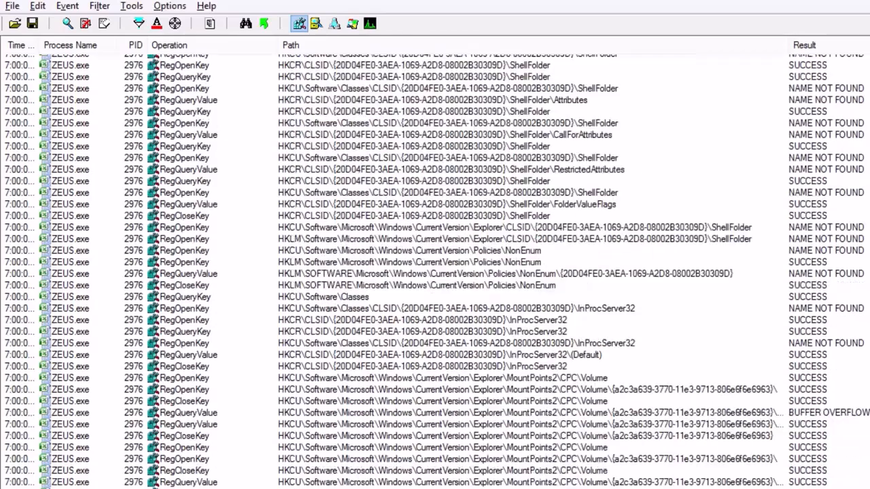
pyautogui.scroll(-15, 435, 272)
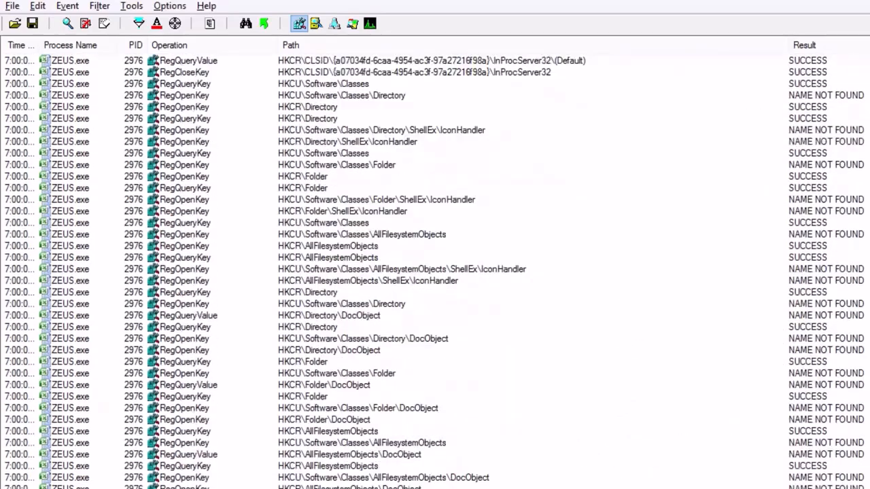
pyautogui.scroll(-20, 435, 271)
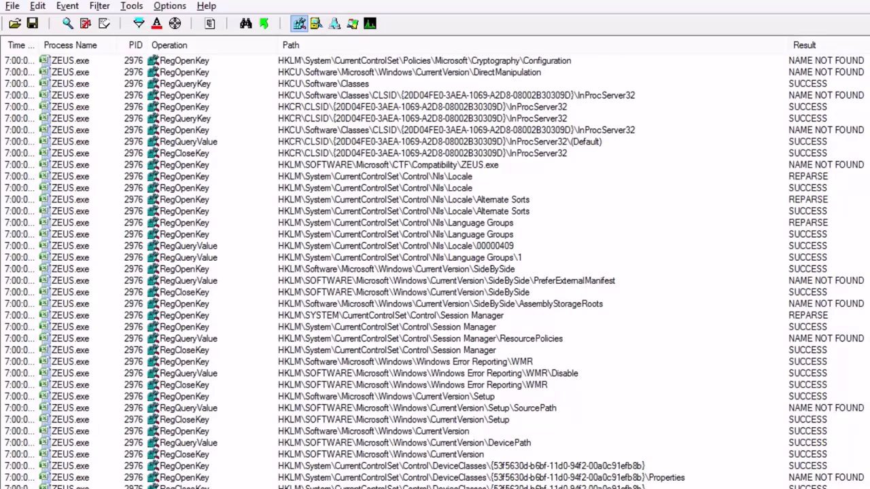
pyautogui.scroll(-10, 435, 272)
pyautogui.scroll(-15, 435, 271)
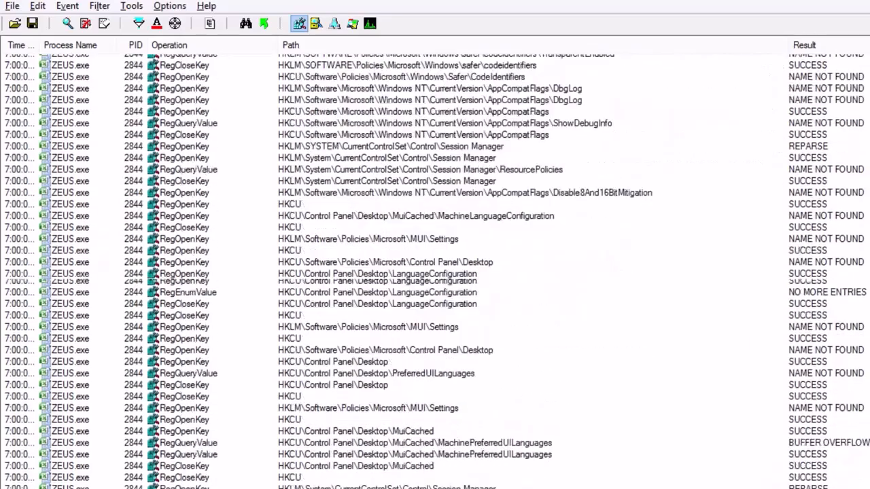
pyautogui.scroll(-20, 435, 272)
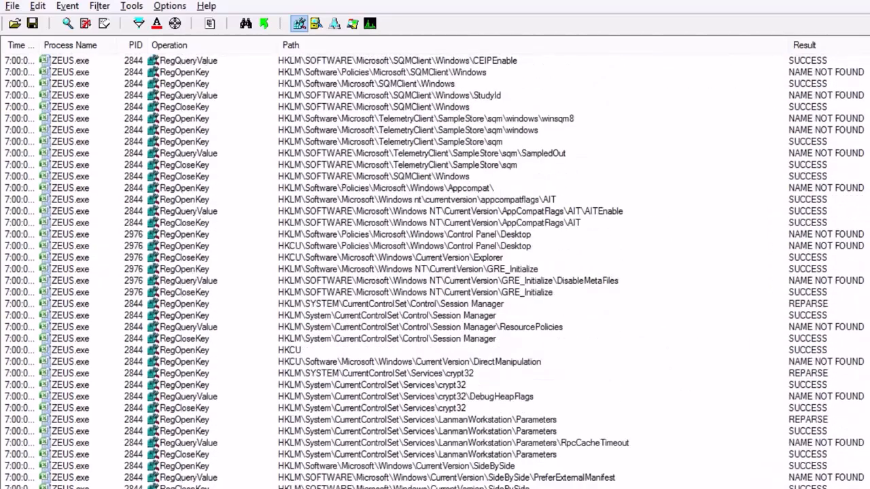
pyautogui.scroll(-20, 435, 272)
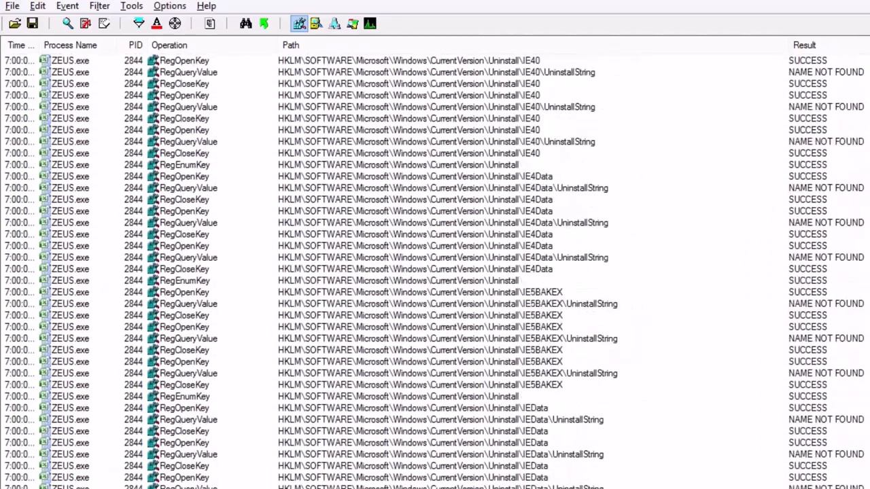
pyautogui.scroll(-20, 435, 272)
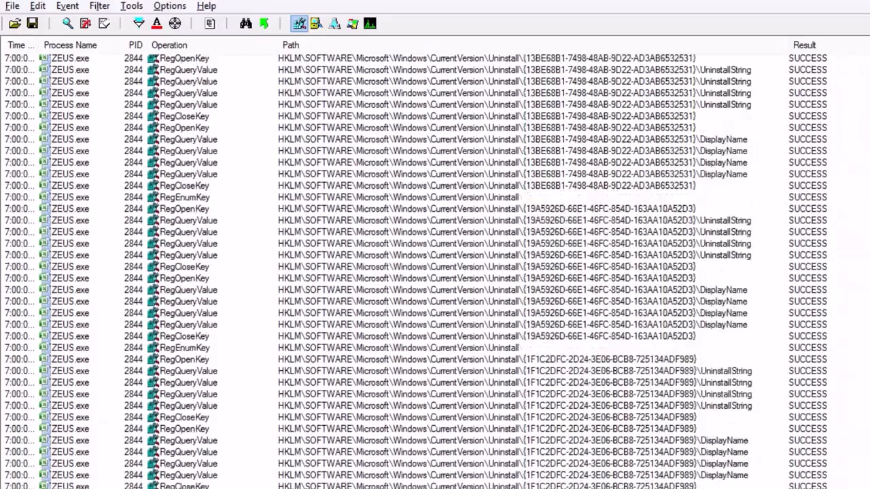
pyautogui.scroll(-20, 434, 271)
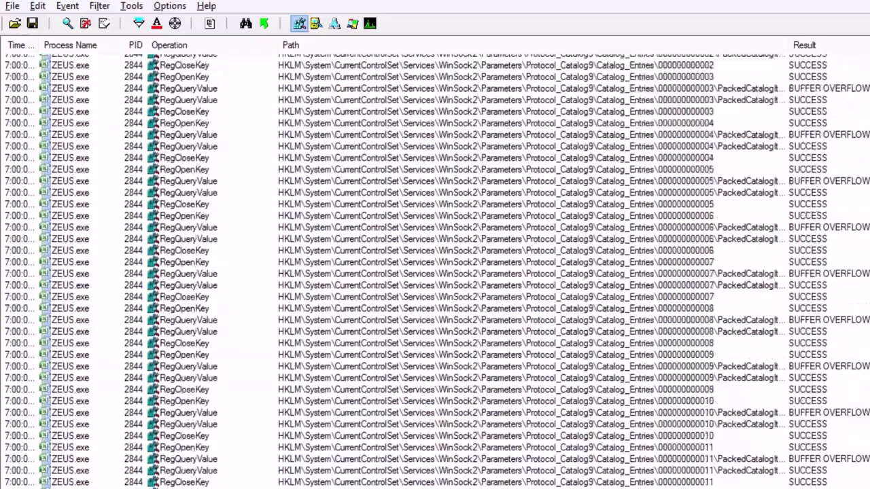
pyautogui.scroll(-20, 435, 271)
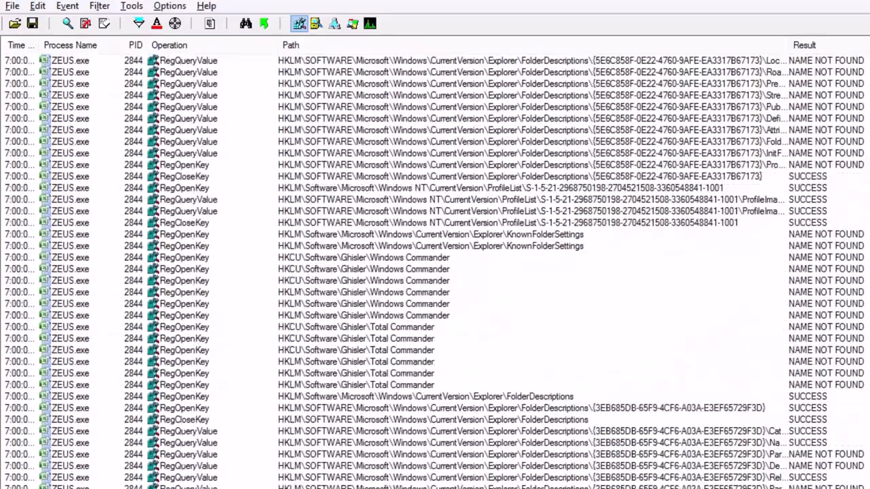
pyautogui.scroll(-20, 435, 272)
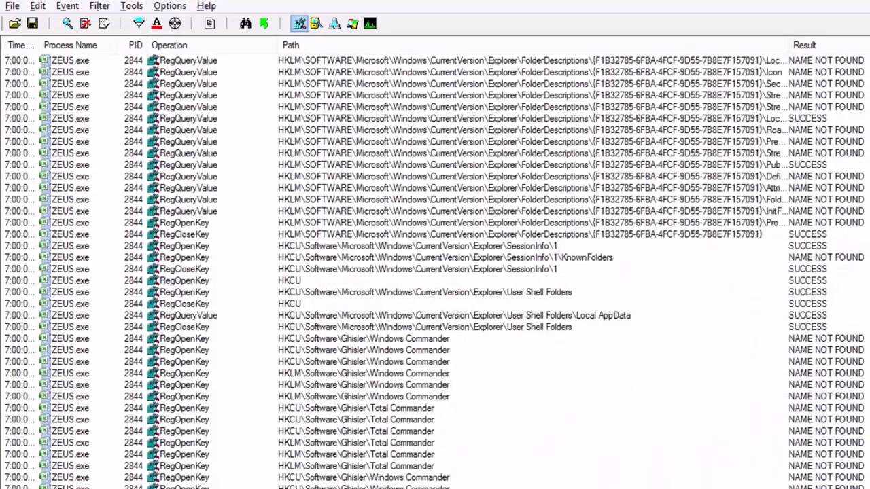
pyautogui.scroll(-20, 435, 271)
pyautogui.scroll(-15, 435, 271)
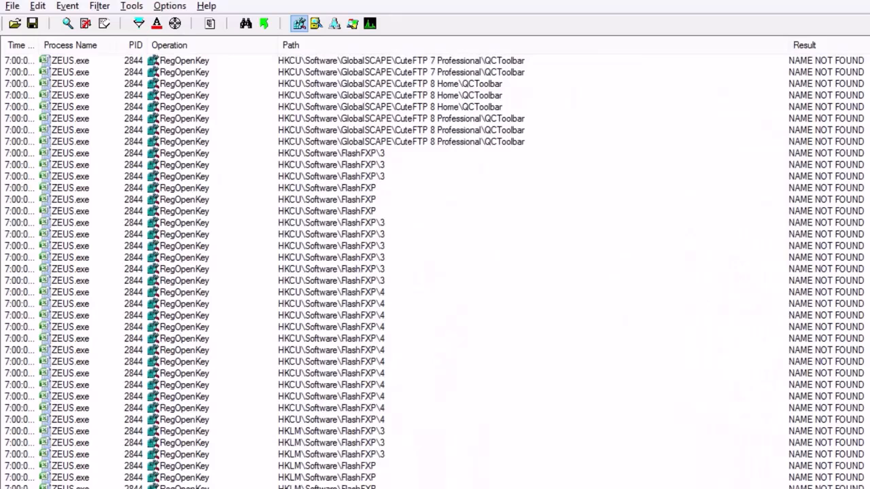
# Inspect the registry lookups for FTP clients and browsers, including CuteFTP 8 Home, FileZilla, Mozilla and LeechFTP.
pyautogui.click(389, 106)
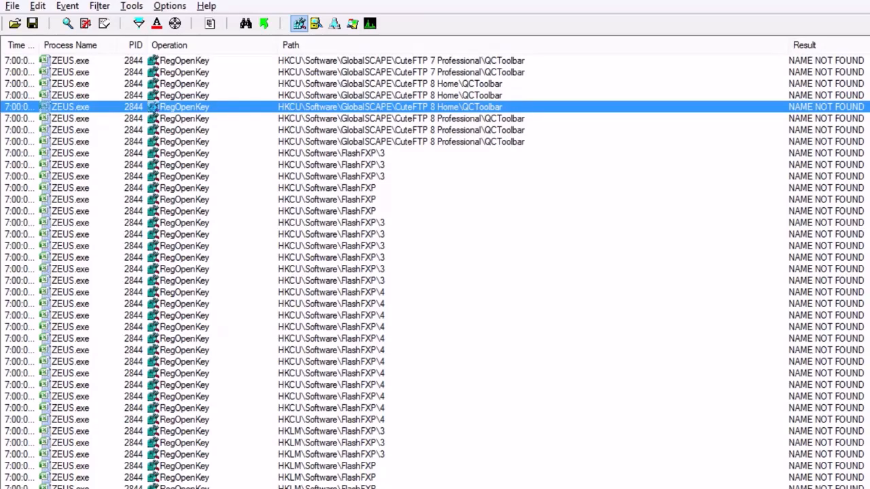
pyautogui.scroll(-10, 434, 272)
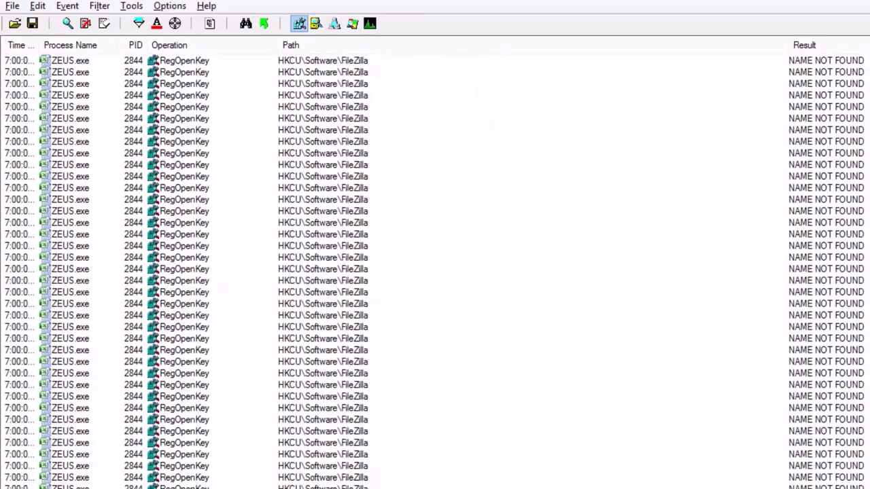
pyautogui.scroll(-10, 435, 271)
pyautogui.scroll(-10, 435, 272)
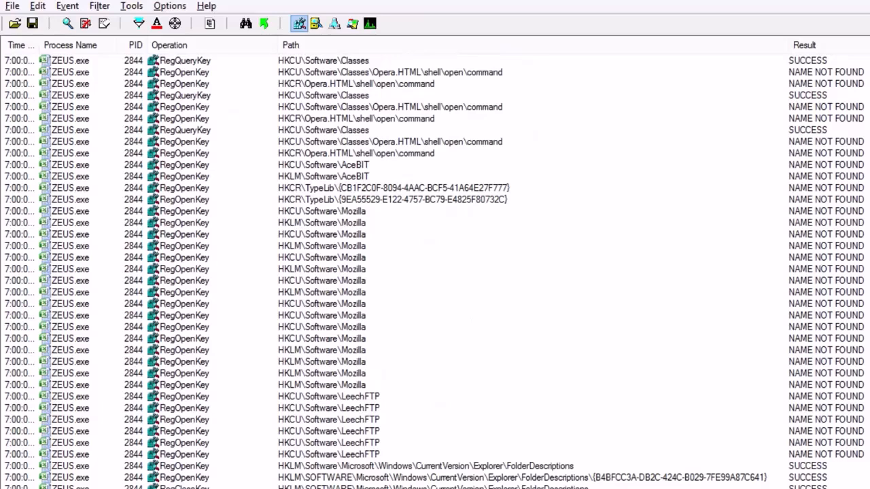
pyautogui.click(329, 408)
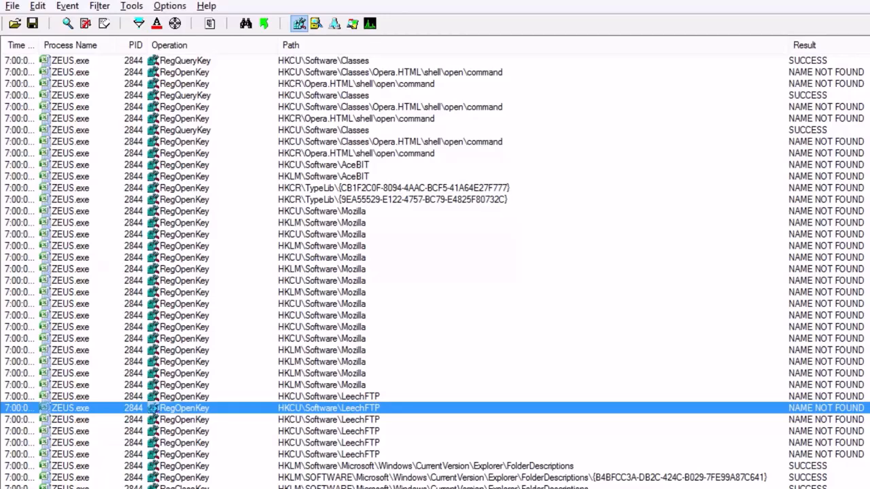
pyautogui.scroll(-10, 152, 408)
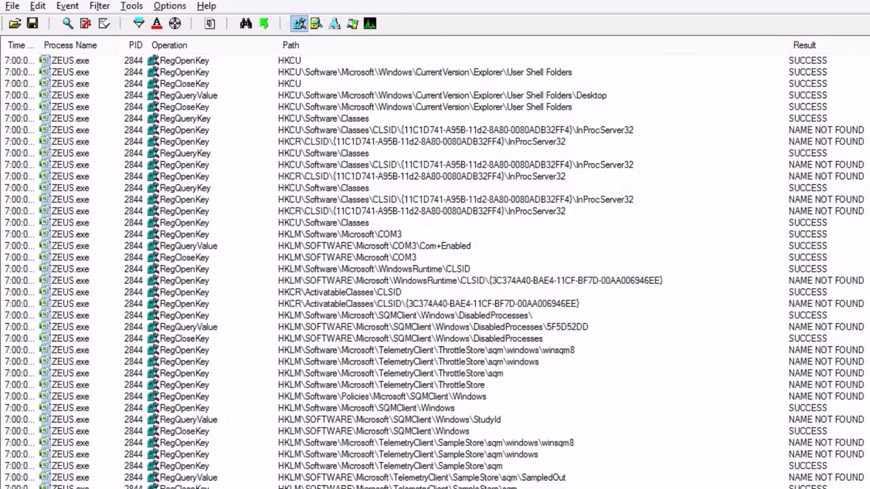
pyautogui.scroll(-15, 435, 272)
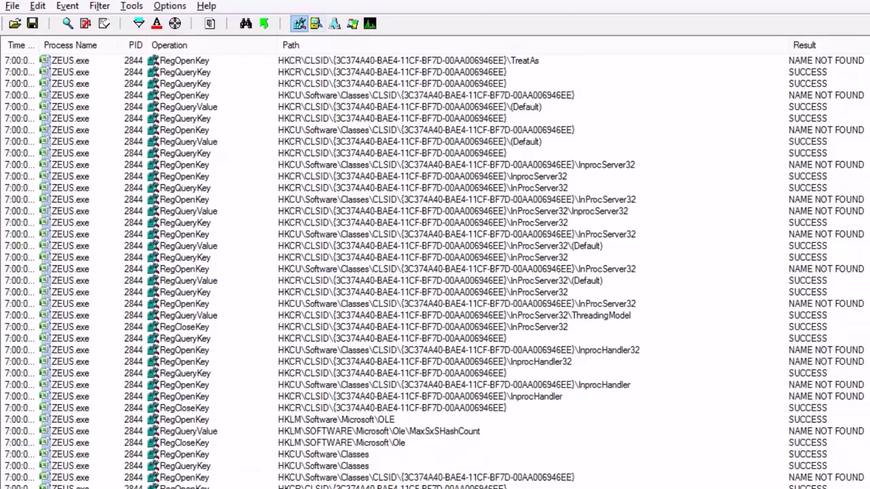
# Replace the registry activity with file system activity and inspect the file accesses to ZEUS.exe and the System32 DLLs.
pyautogui.click(299, 23)
pyautogui.click(316, 24)
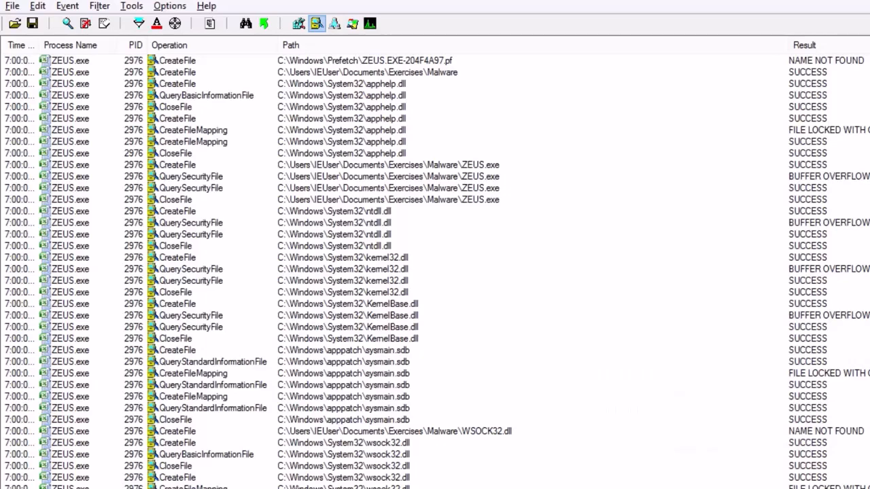
pyautogui.click(388, 165)
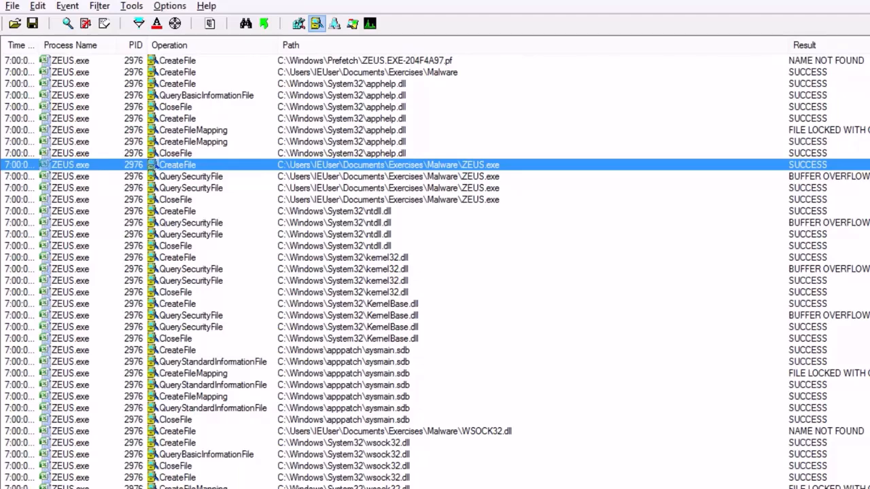
pyautogui.scroll(-20, 434, 272)
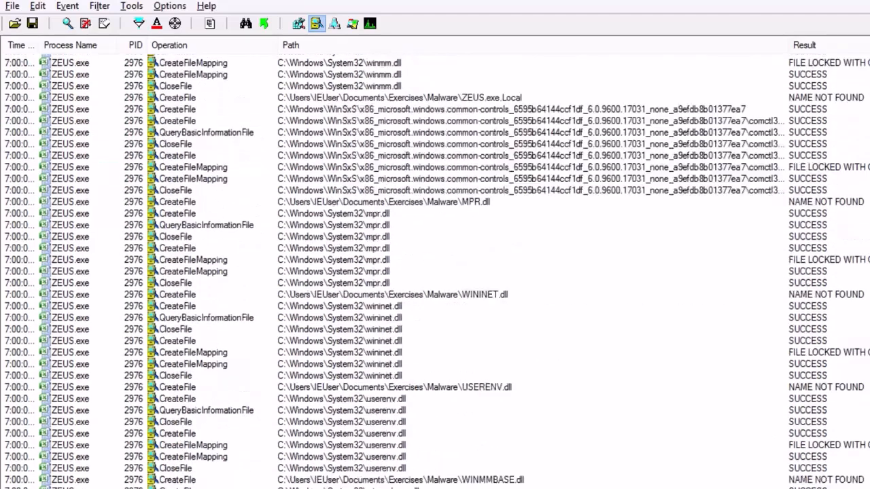
pyautogui.scroll(-15, 435, 272)
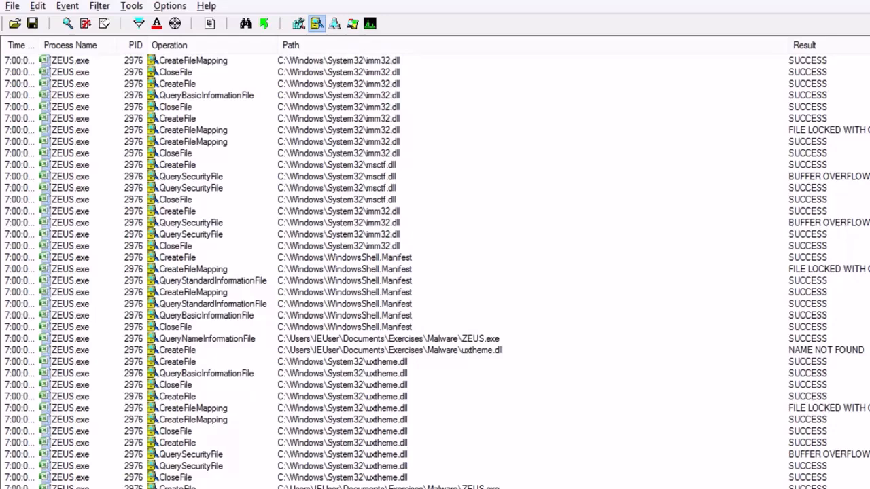
pyautogui.click(336, 199)
pyautogui.click(336, 189)
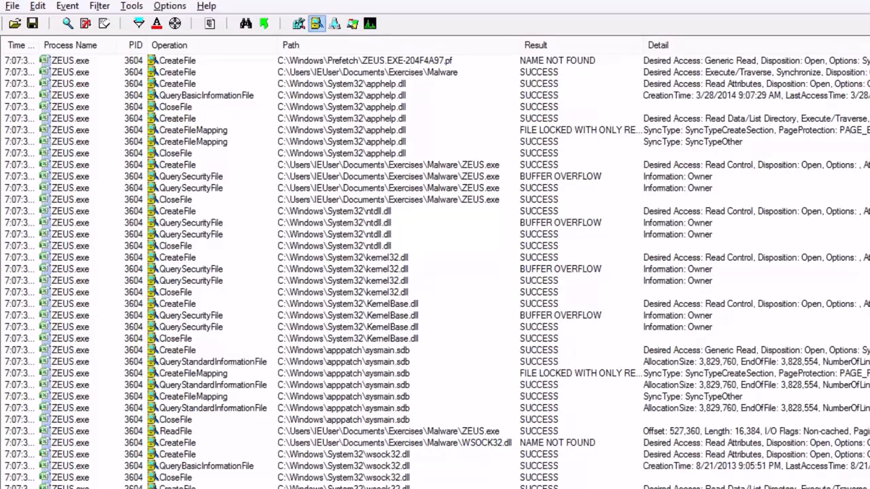
# Examine the QueryBasicInformationFile and CreateFile events and their details, continuing to the Chrome user data directory queries.
pyautogui.click(155, 95)
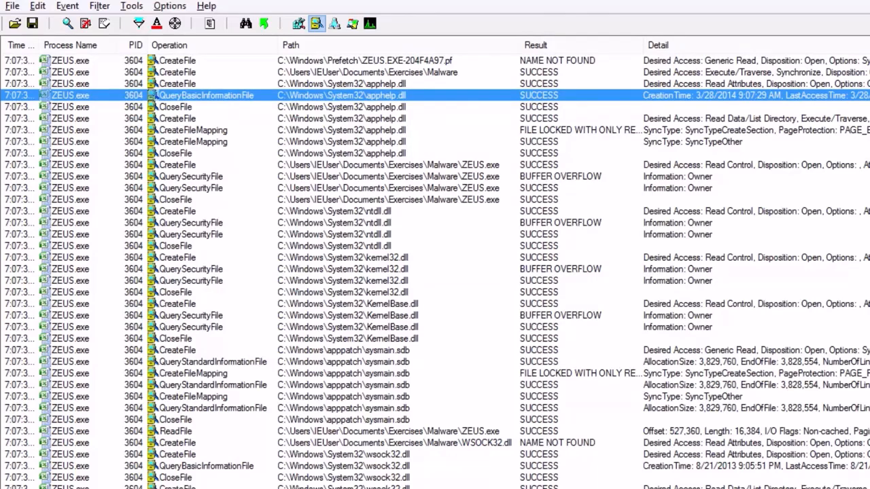
pyautogui.click(156, 71)
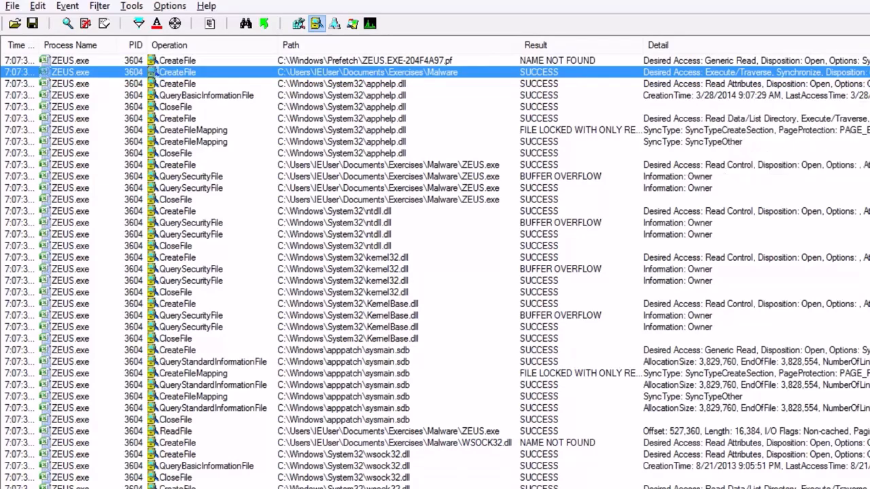
pyautogui.click(679, 84)
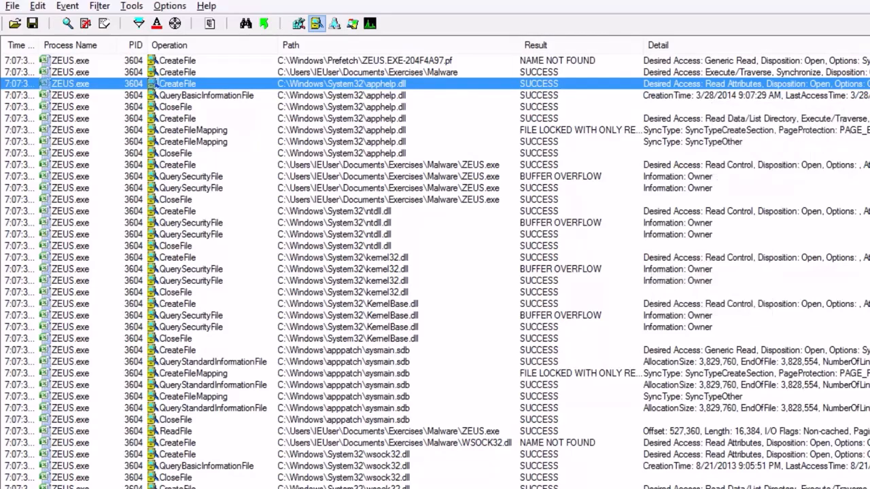
pyautogui.scroll(-20, 155, 83)
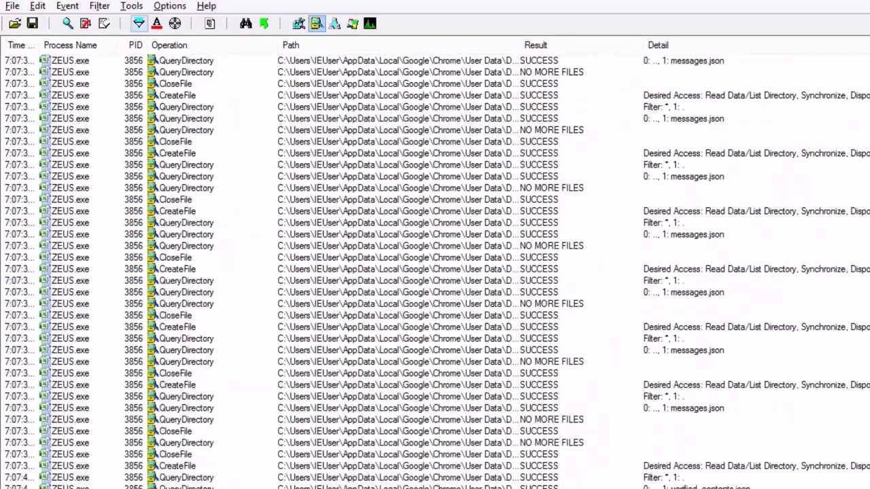
# Search downward through the ZEUS.exe file system events for WriteFile.
pyautogui.click(37, 6)
pyautogui.click(63, 40)
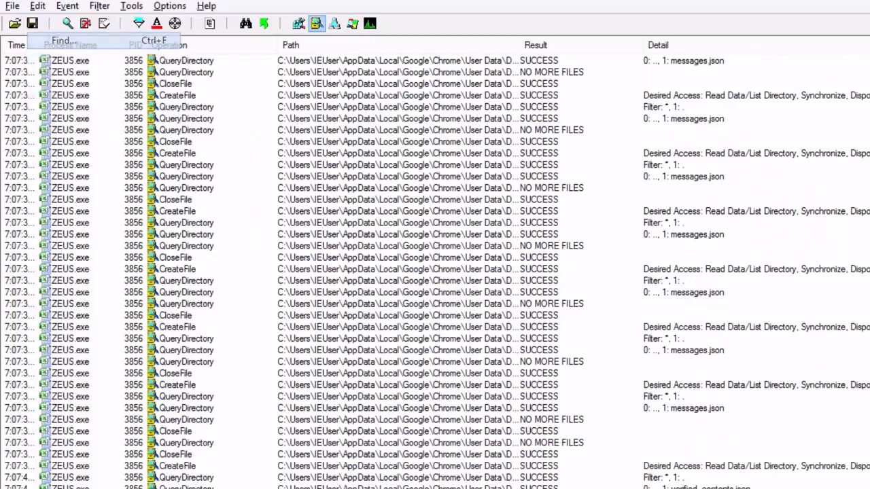
pyautogui.write('Wri')
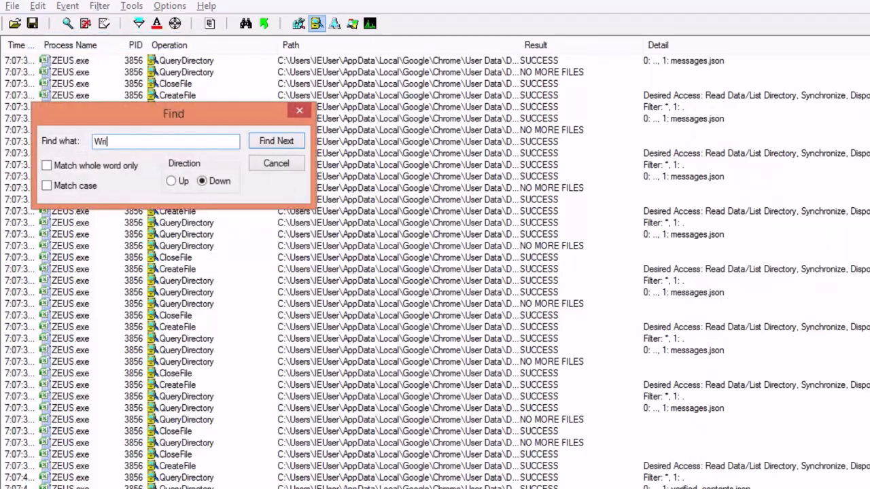
pyautogui.write('teFile')
pyautogui.press('Return')
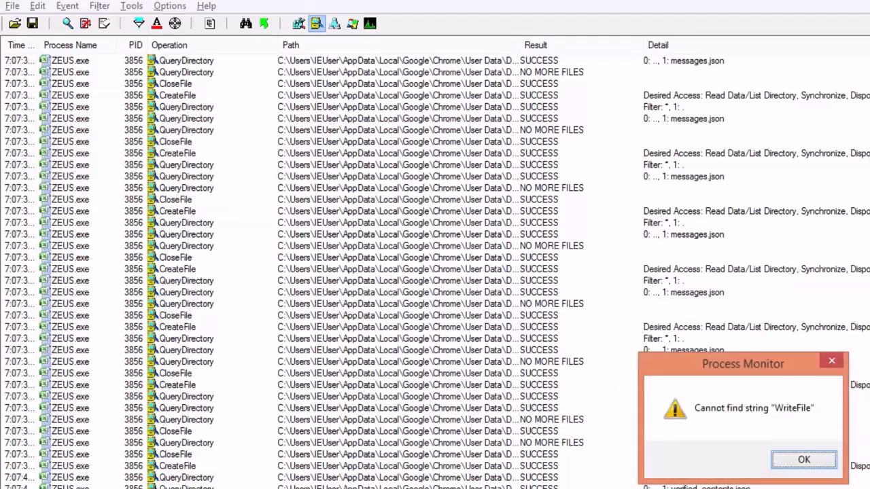
pyautogui.press('Return')
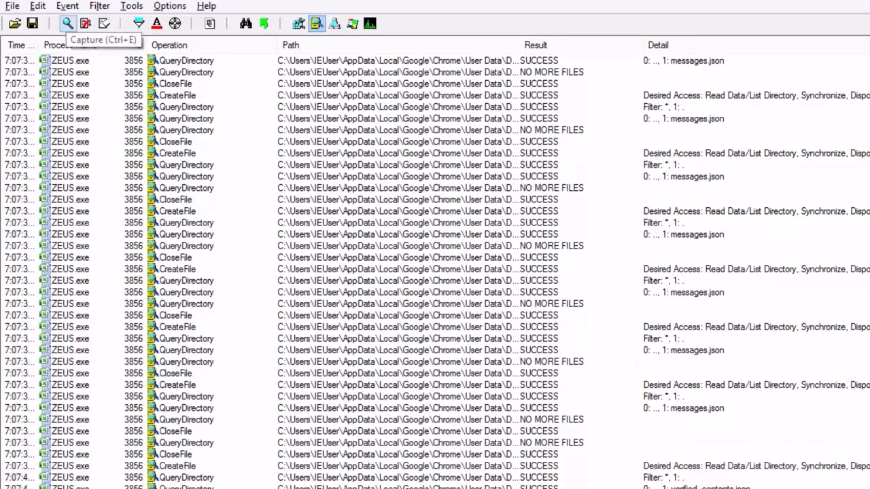
# Search downward through the ZEUS.exe file system events for DeleteFile.
pyautogui.hotkey('alt', 'e')
pyautogui.press('Return')
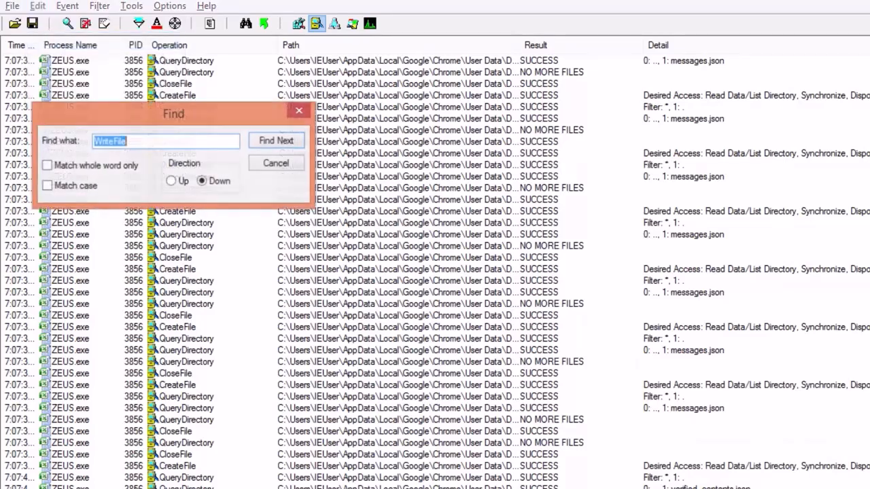
pyautogui.write('DeleteFile')
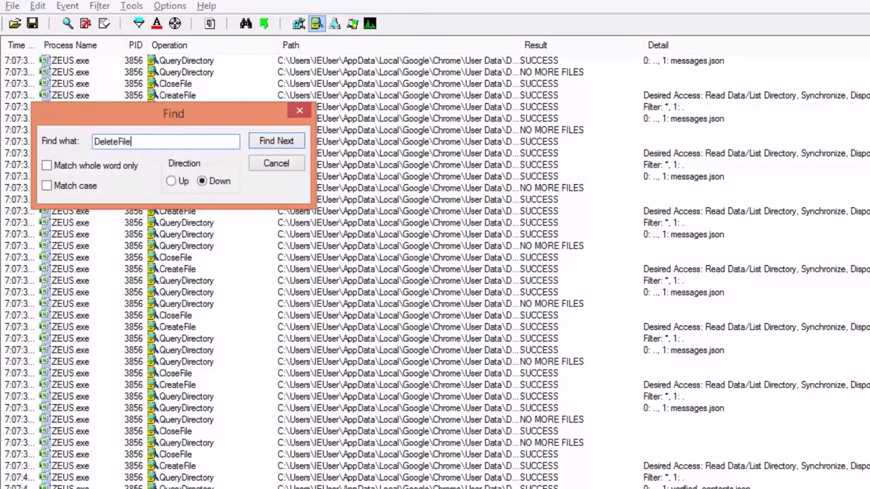
pyautogui.press('Return')
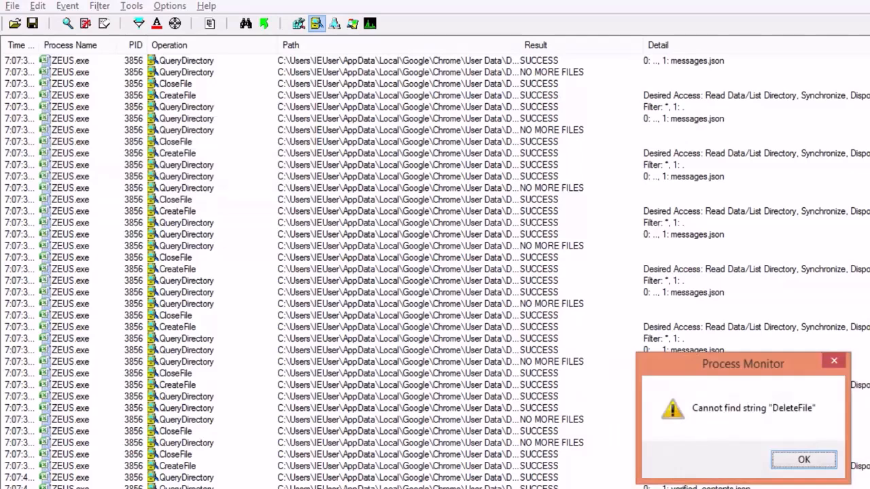
pyautogui.click(804, 460)
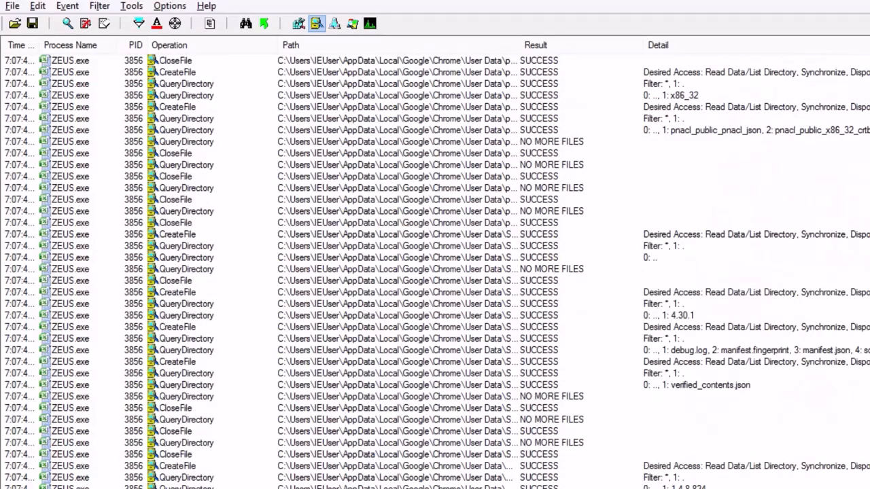
# Widen the Path column to fit the full paths and examine the NovaFTP and FTPInfo lookups and the System32 DLL events.
pyautogui.doubleClick(519, 46)
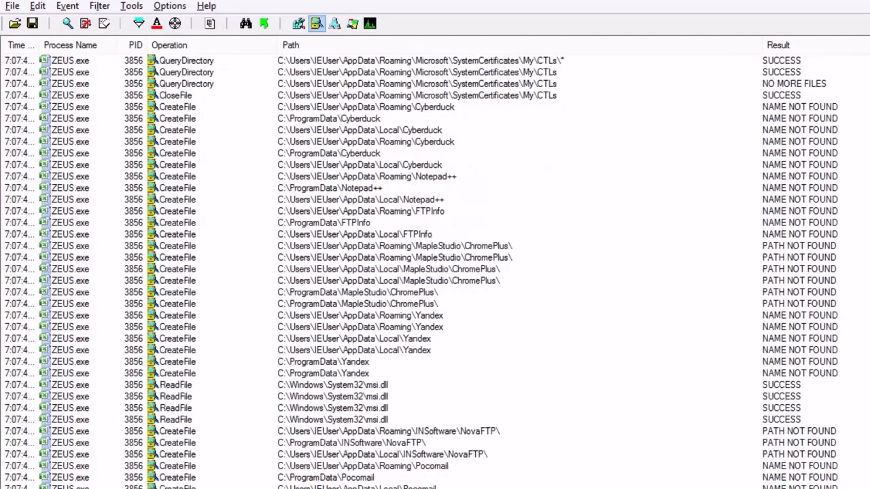
pyautogui.click(154, 432)
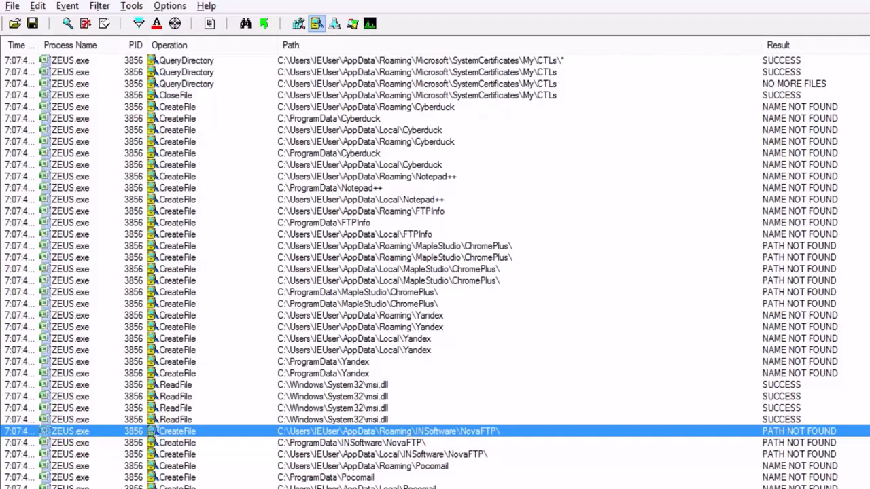
pyautogui.click(155, 211)
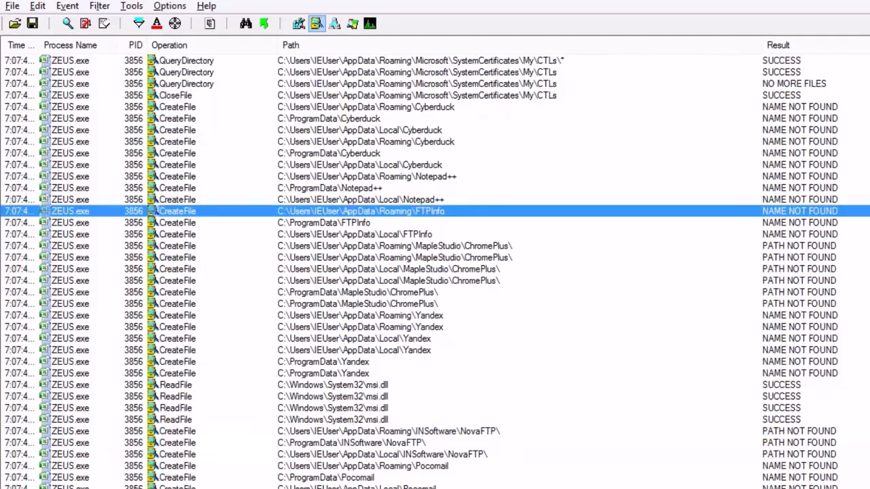
pyautogui.scroll(-20, 155, 212)
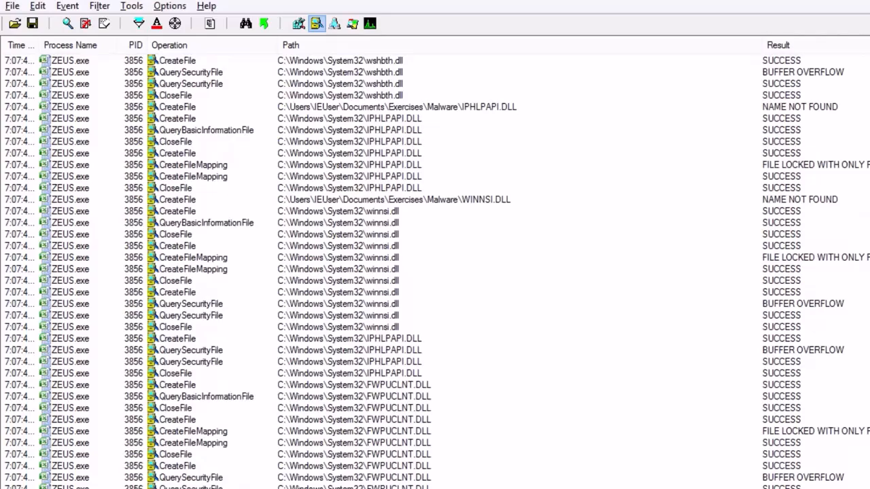
pyautogui.scroll(-10, 155, 212)
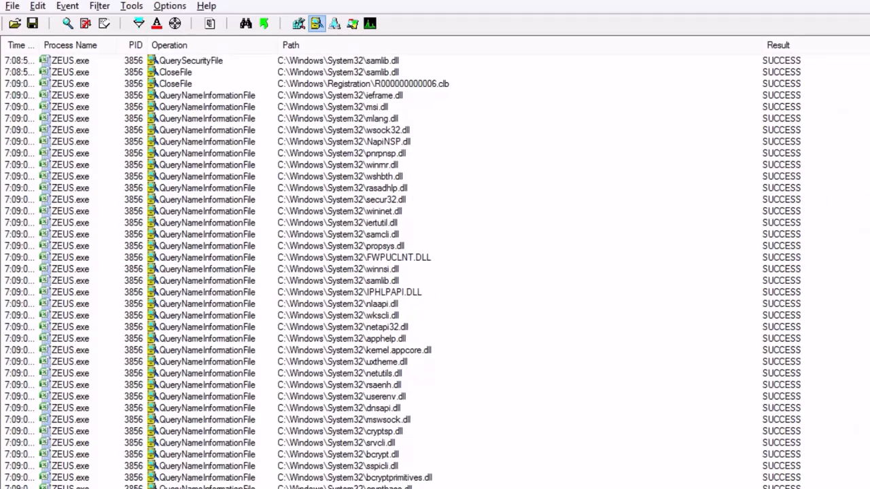
# Examine the earlier directory queries on the LordPE, NetBeansProjects and Chrome user data folders, back to the initial System32 DLL accesses.
pyautogui.scroll(20, 435, 272)
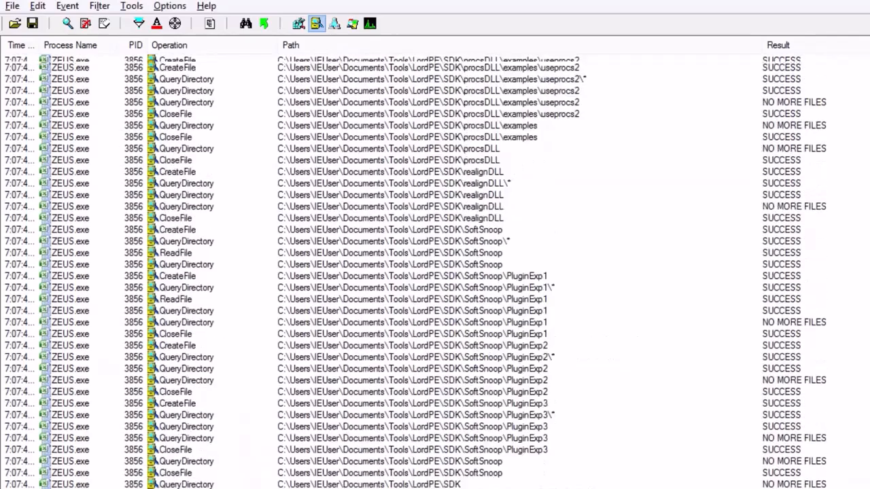
pyautogui.scroll(15, 435, 272)
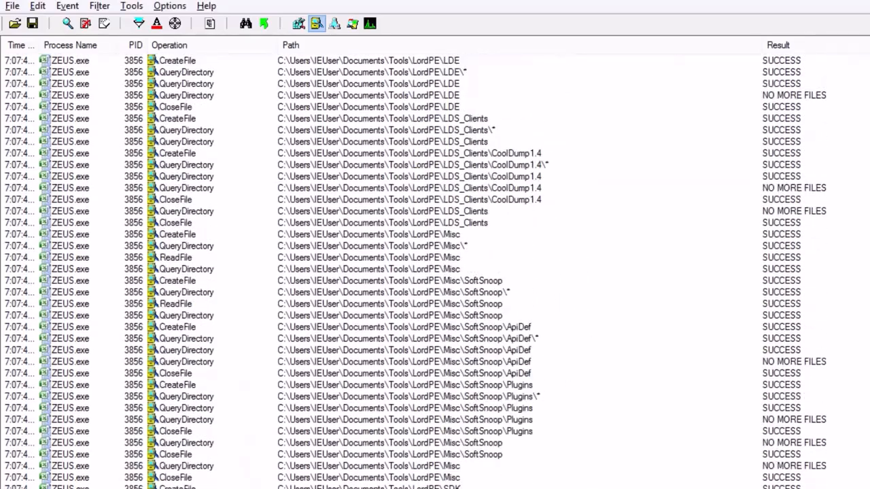
pyautogui.scroll(20, 435, 272)
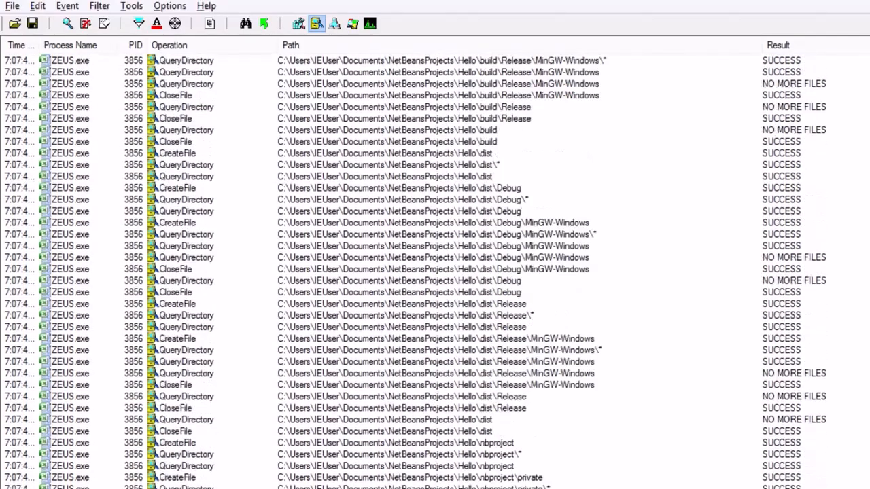
pyautogui.scroll(20, 435, 271)
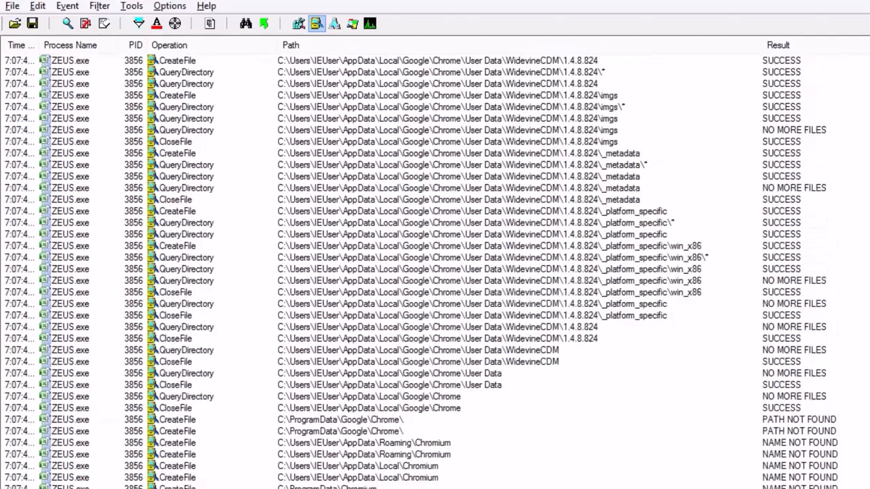
pyautogui.scroll(20, 435, 272)
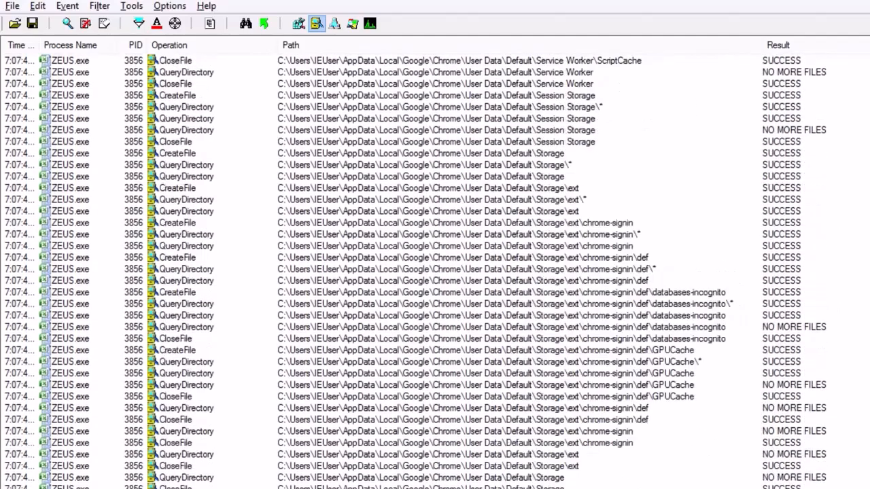
pyautogui.scroll(20, 435, 272)
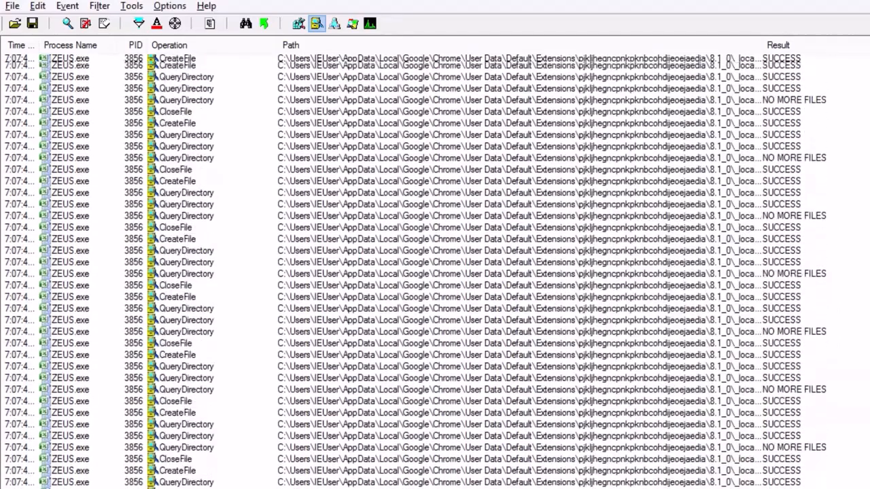
pyautogui.scroll(20, 435, 272)
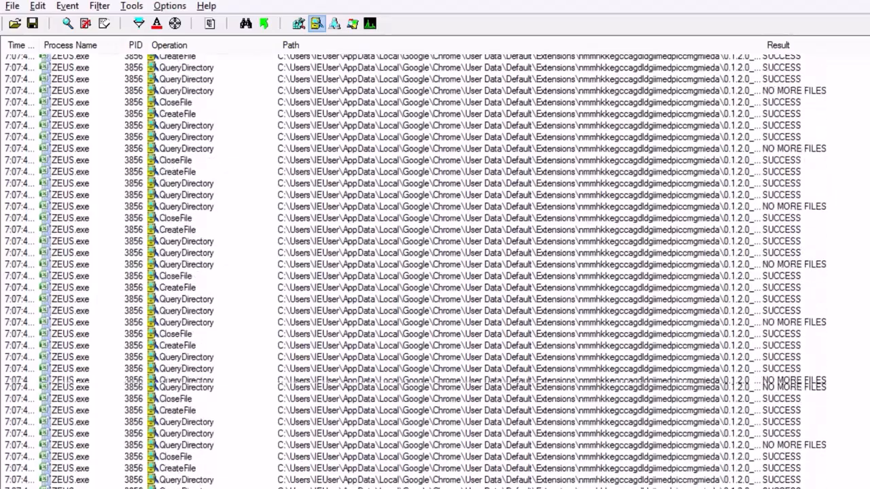
pyautogui.scroll(20, 434, 272)
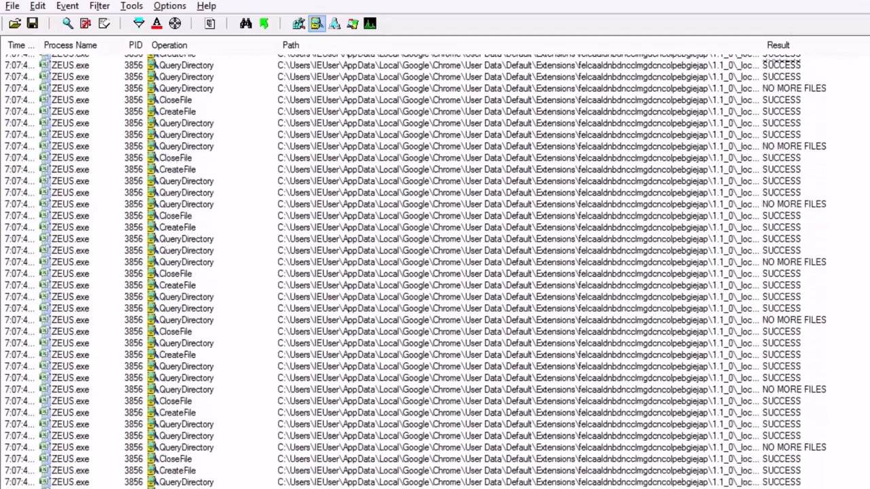
pyautogui.scroll(20, 435, 272)
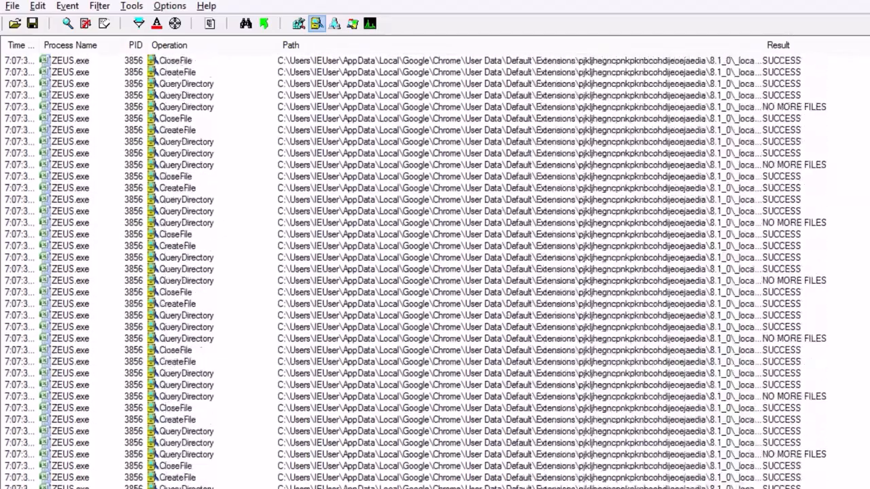
pyautogui.scroll(12, 435, 271)
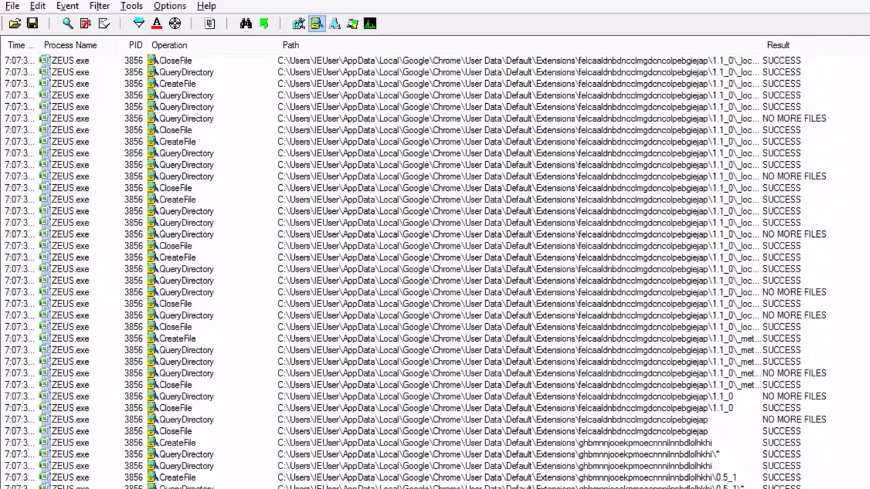
pyautogui.scroll(20, 435, 272)
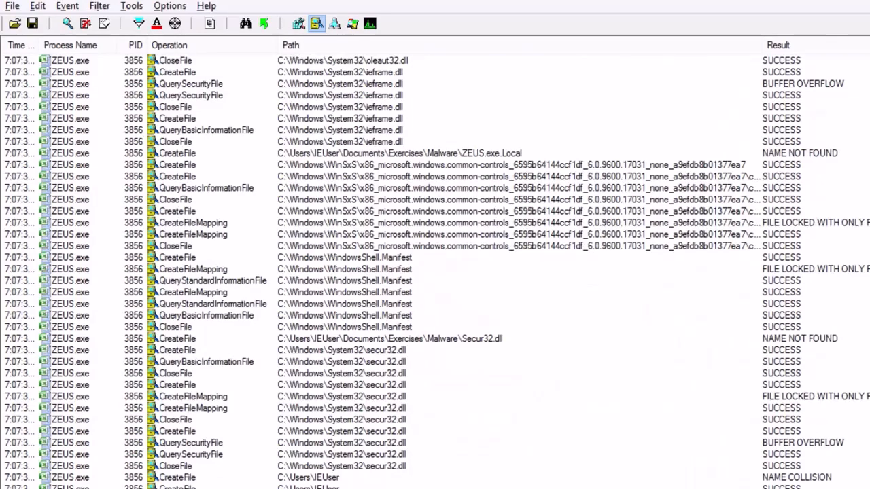
# Examine the accesses to the INetCookies, History and INetCache folders and the Chrome extension folders.
pyautogui.scroll(-5, 435, 272)
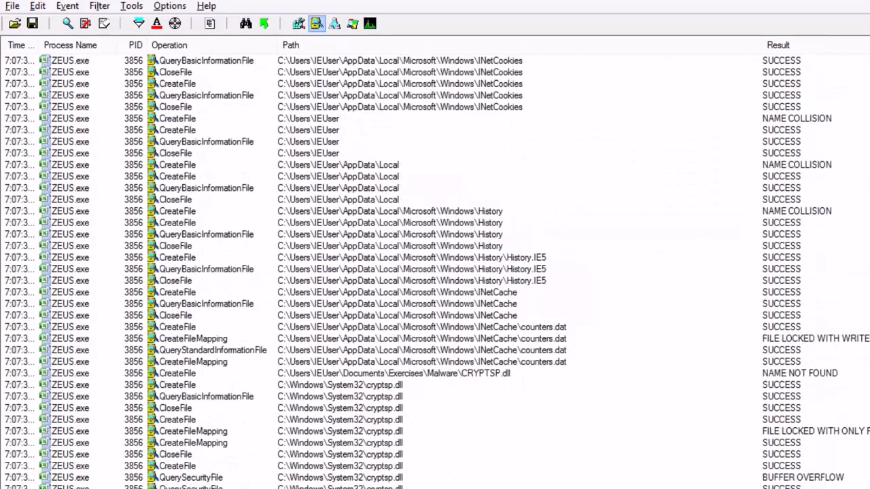
pyautogui.scroll(-15, 435, 271)
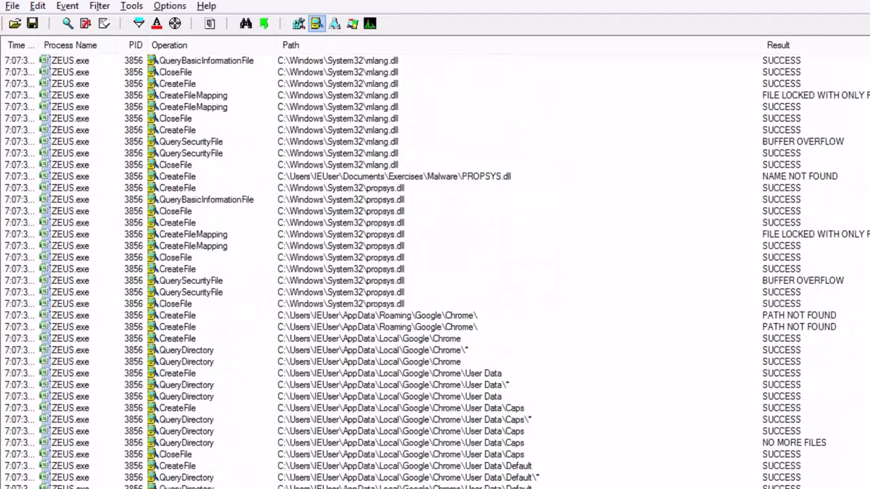
pyautogui.scroll(-20, 435, 272)
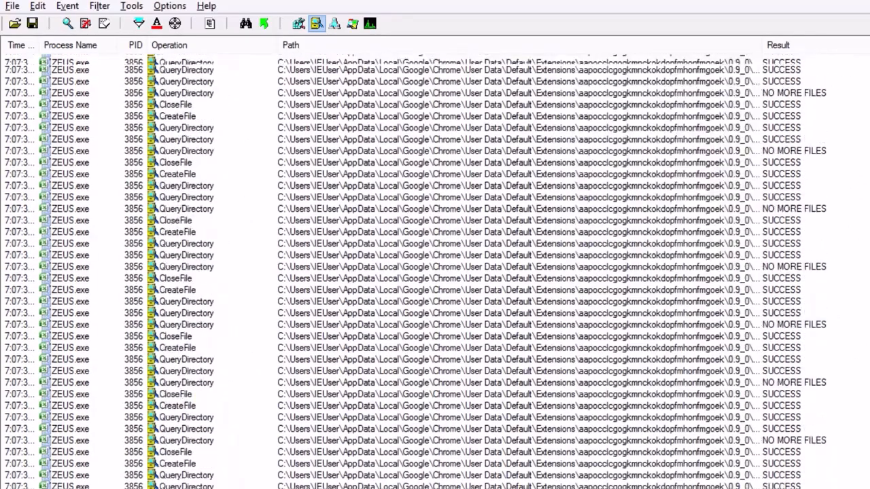
pyautogui.scroll(-5, 435, 272)
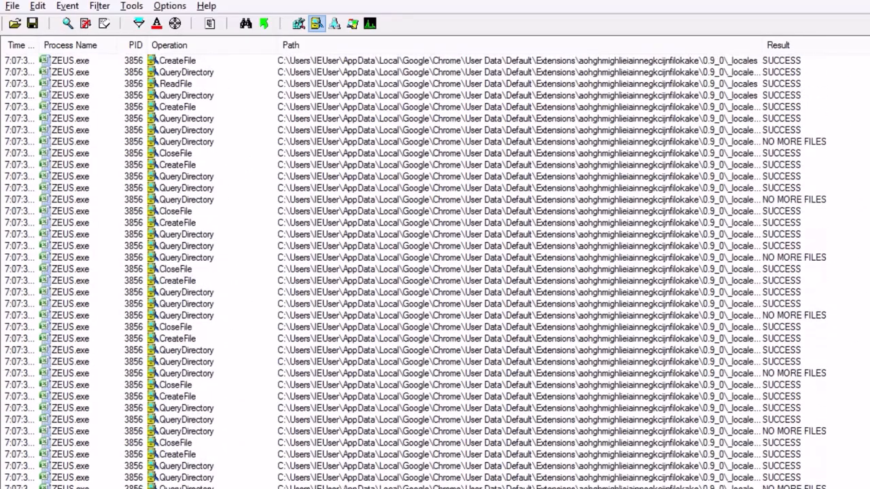
pyautogui.scroll(-5, 435, 272)
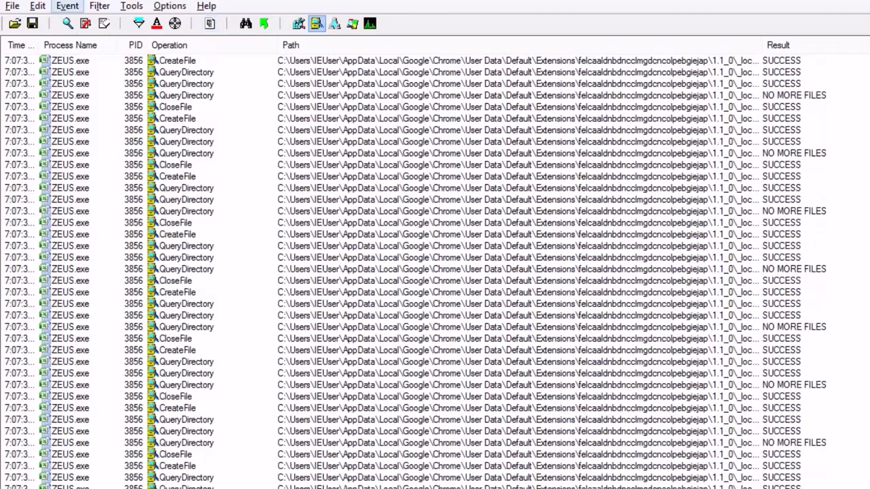
# Search downward through the ZEUS.exe file system events for FTP.
pyautogui.click(38, 5)
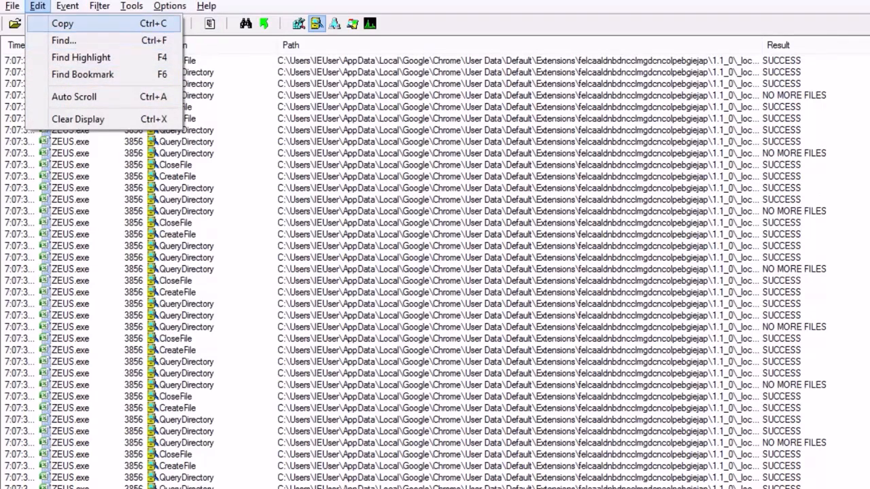
pyautogui.click(64, 40)
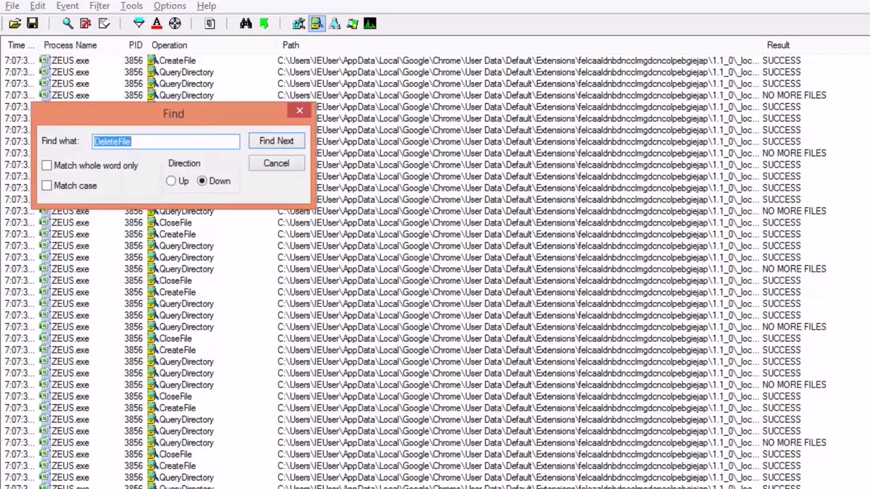
pyautogui.write('FTP')
pyautogui.press('Return')
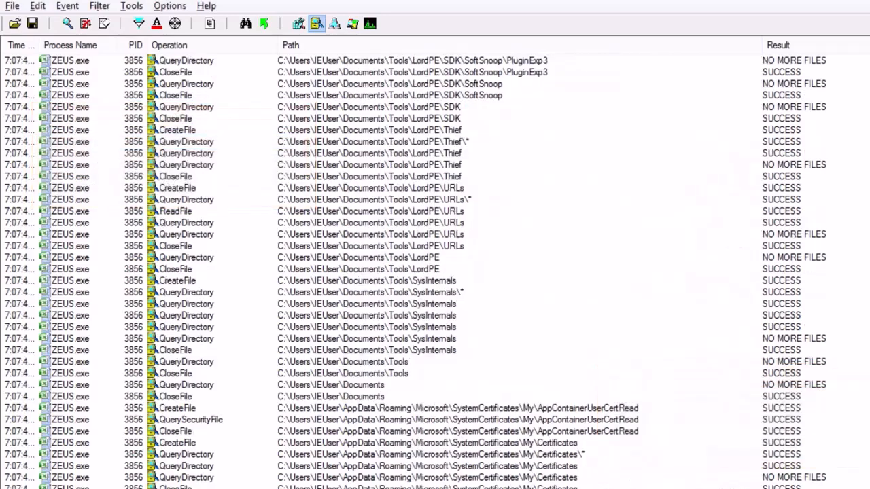
# Repeat the FTP search downward from the LordPE\SDK CloseFile event after checking the SystemCertificates and Cyberduck entries.
pyautogui.click(369, 118)
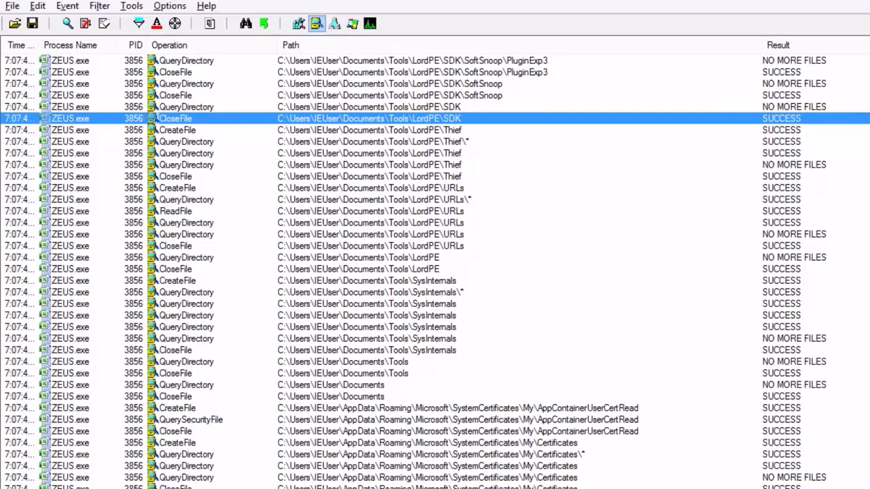
pyautogui.hotkey('ctrl', 'f')
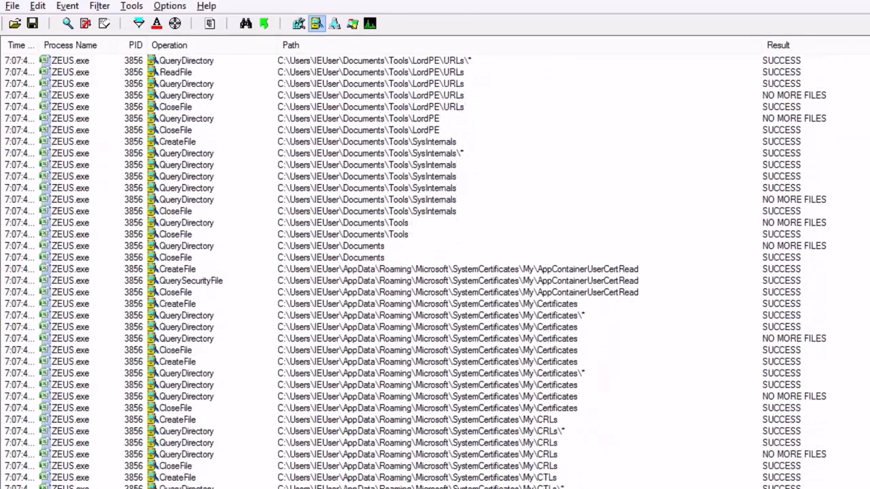
pyautogui.scroll(-4, 435, 272)
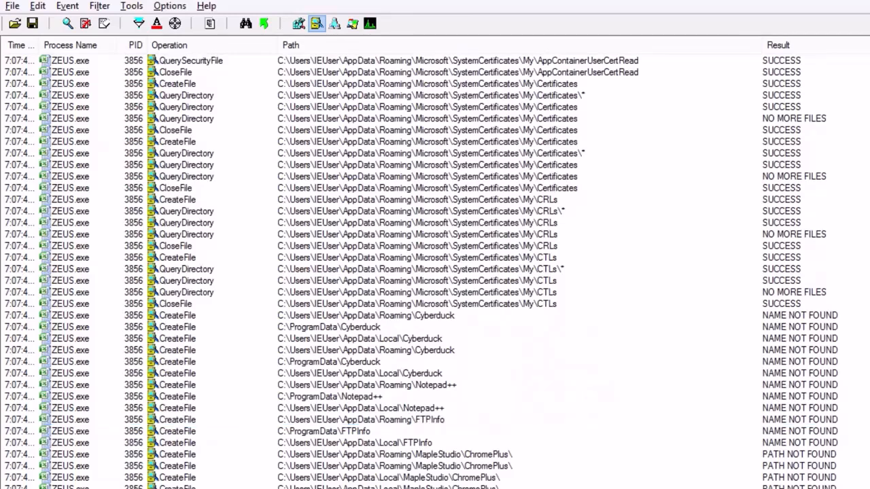
pyautogui.click(38, 5)
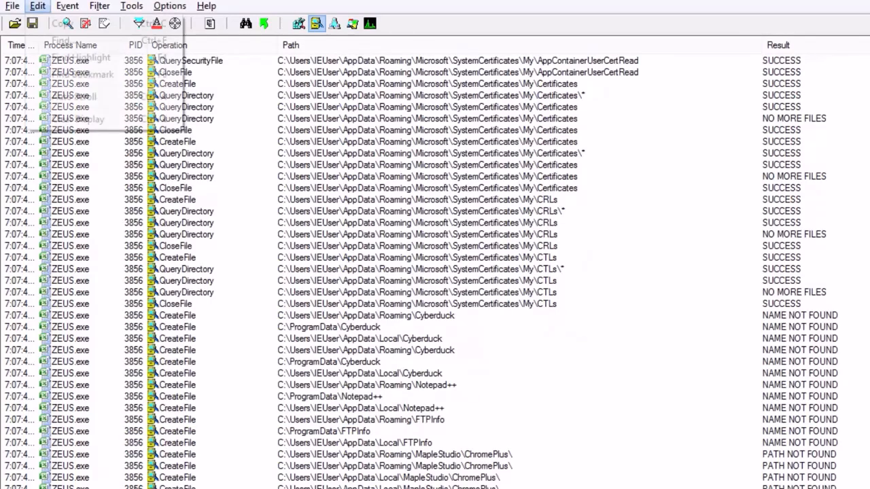
pyautogui.click(62, 39)
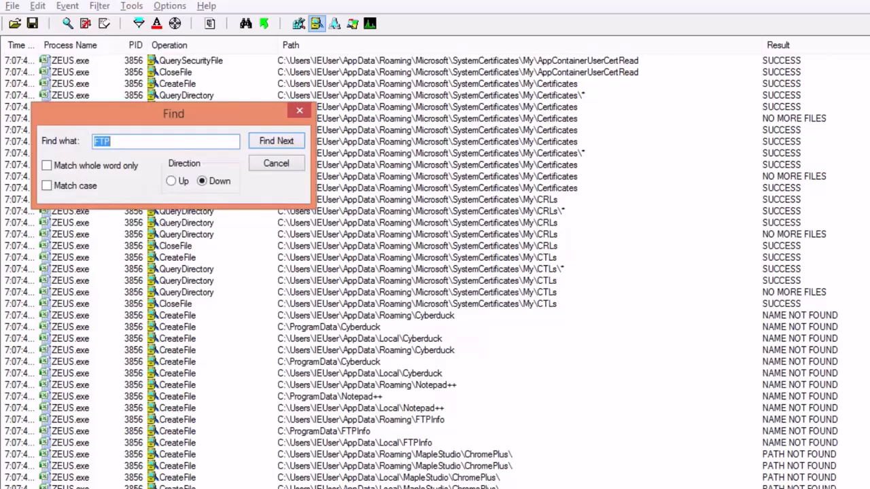
pyautogui.press('Return')
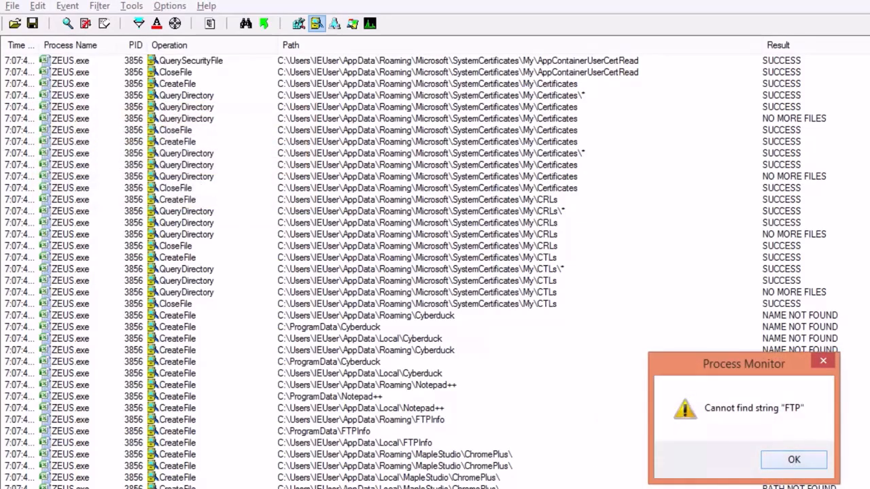
pyautogui.press('Return')
# Set the search direction to Up and search the ZEUS.exe file system events for FTP.
pyautogui.click(38, 6)
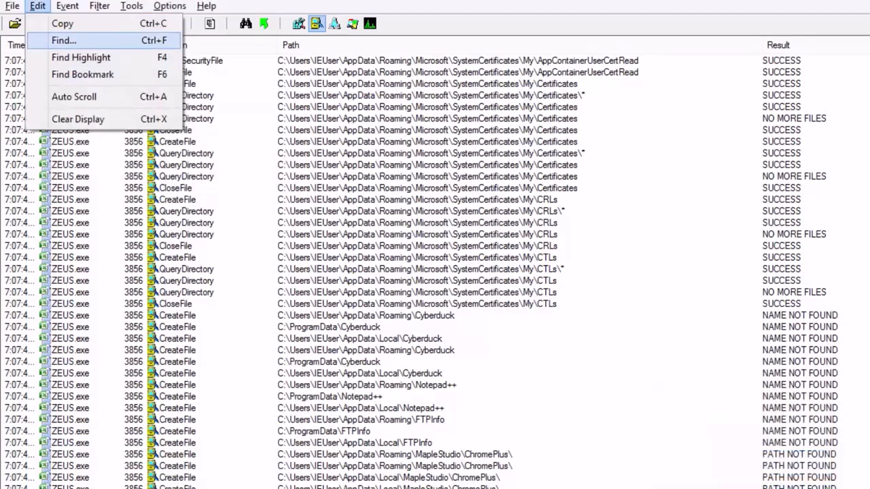
pyautogui.press('Return')
pyautogui.click(171, 182)
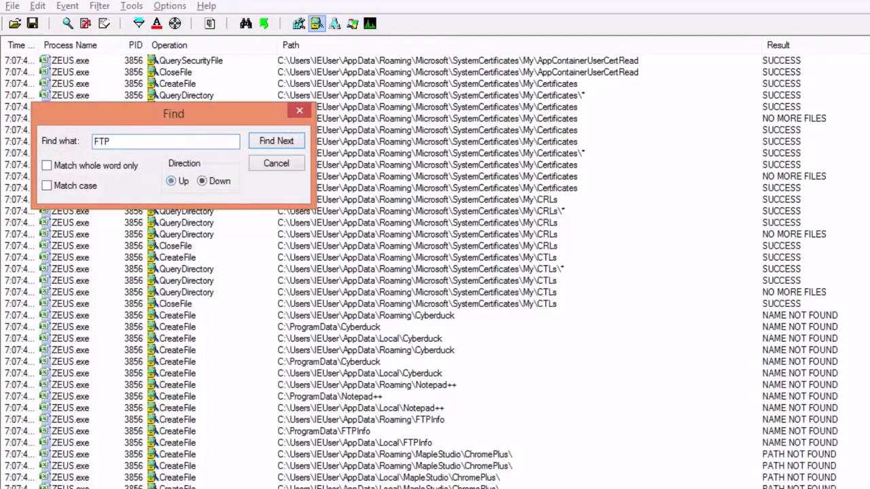
pyautogui.click(277, 142)
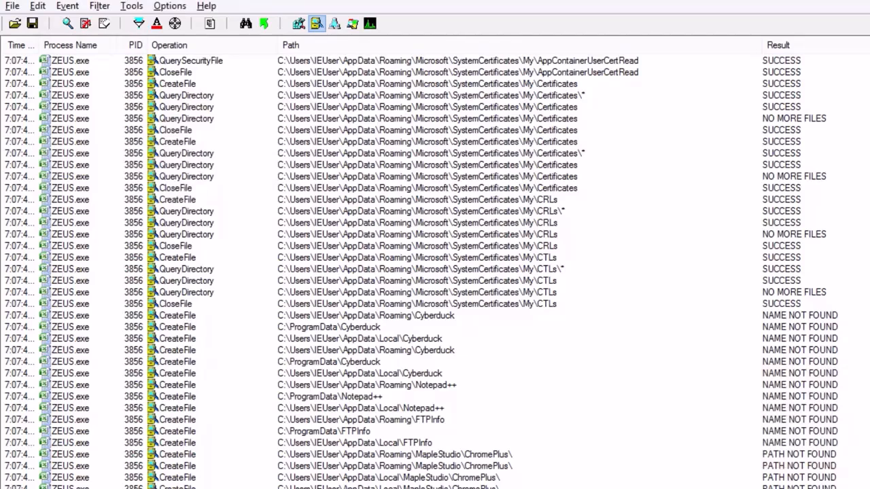
# Search upward for FTP starting from the QueryDirectory event on SystemCertificates\My\Certificates and review the neighbouring entries.
pyautogui.click(326, 176)
pyautogui.click(37, 5)
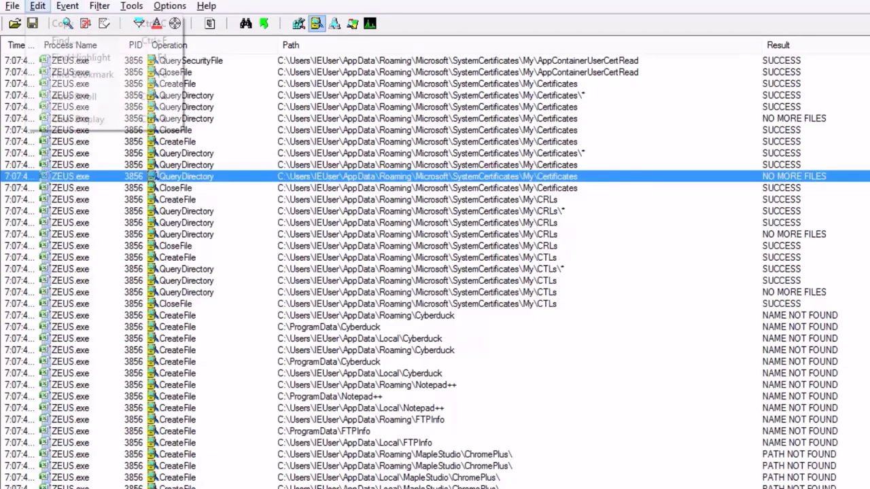
pyautogui.click(61, 40)
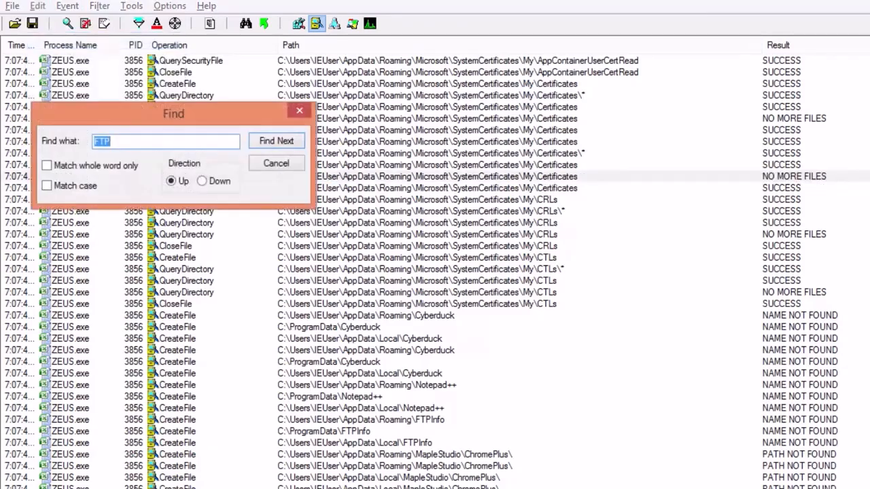
pyautogui.press('Return')
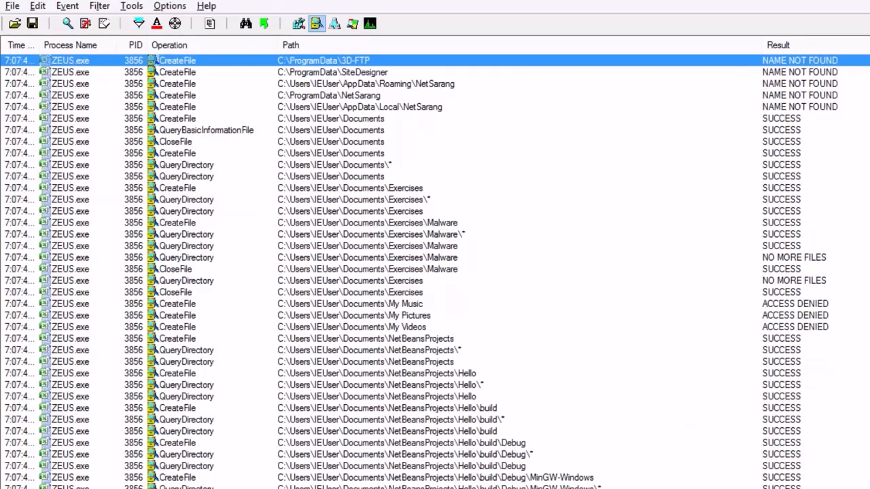
pyautogui.scroll(7, 435, 271)
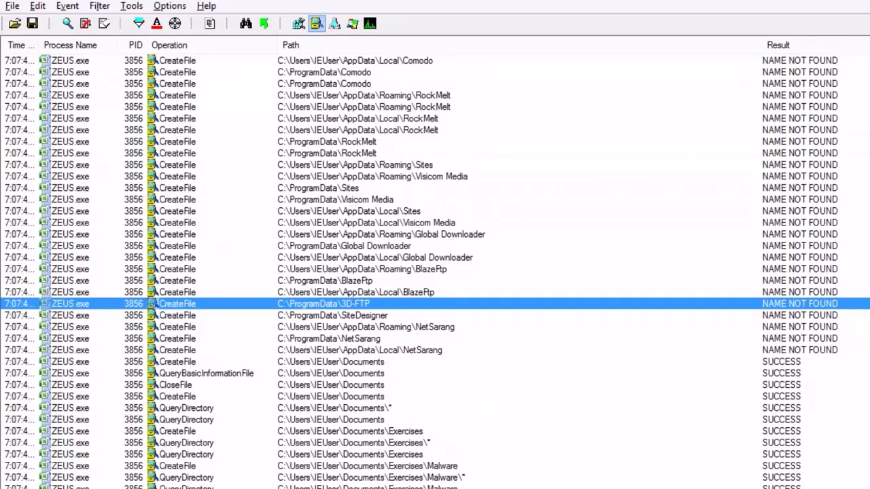
# Repeat the upward FTP search from the C:\ProgramData\3D-FTP event and check the nearby application folder entries.
pyautogui.click(37, 6)
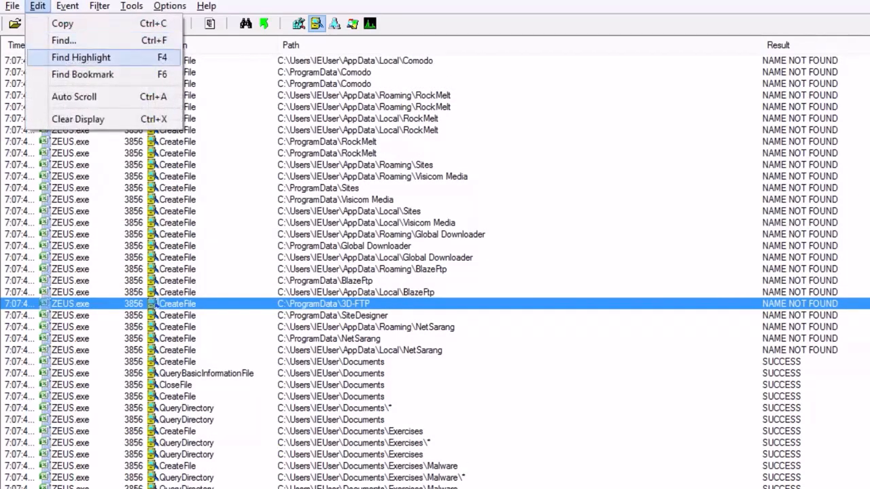
pyautogui.click(64, 40)
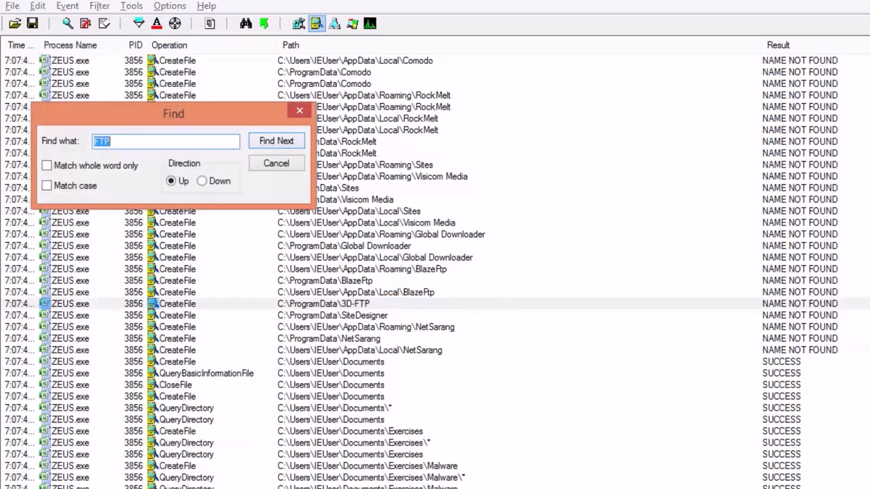
pyautogui.press('Return')
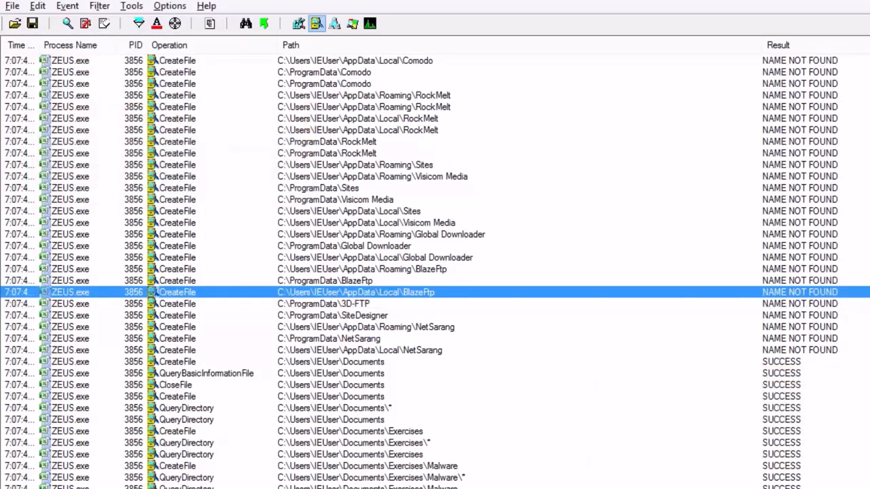
pyautogui.click(349, 211)
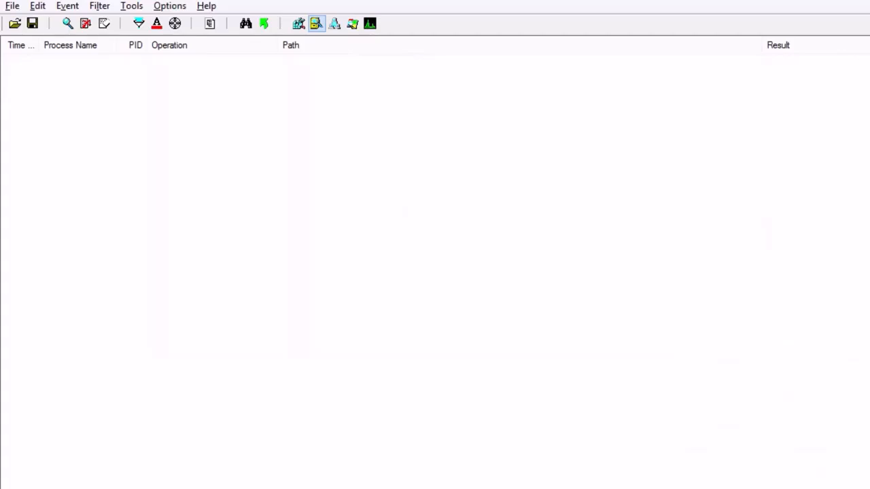
# Show only the network activity of ZEUS.exe and examine the first two TCP Reconnect events to 185.19.85.153.
pyautogui.click(335, 24)
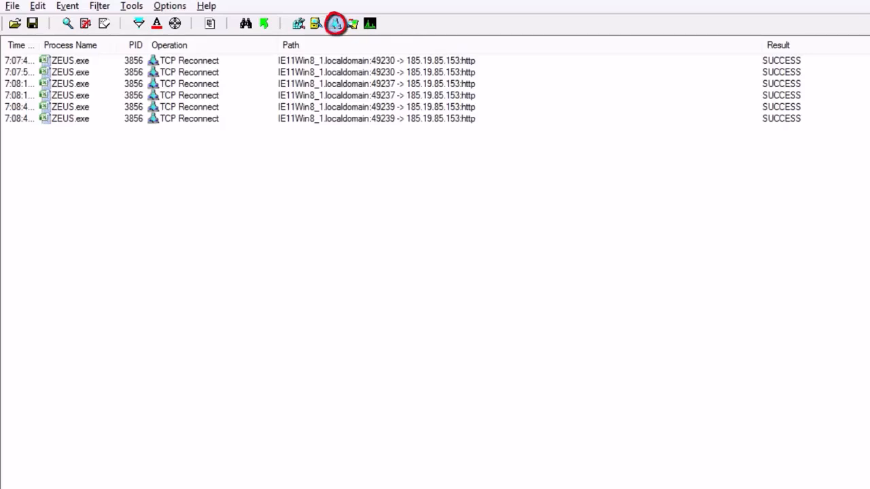
pyautogui.click(376, 61)
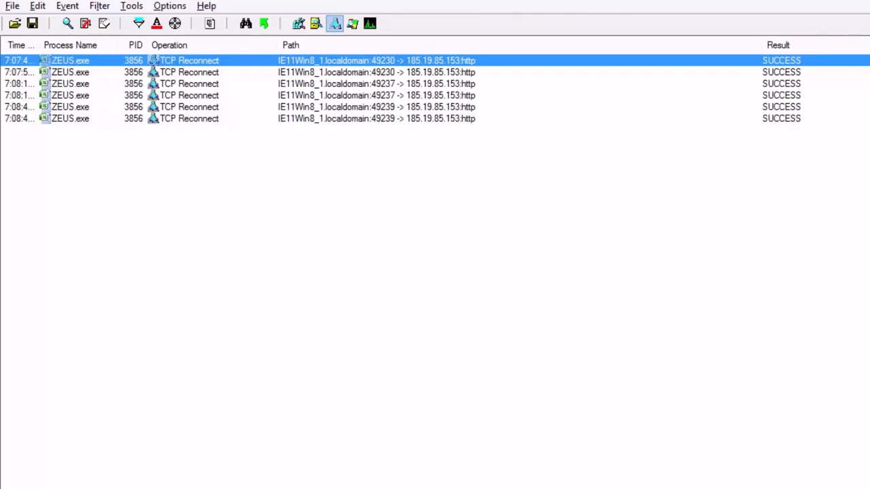
pyautogui.click(152, 72)
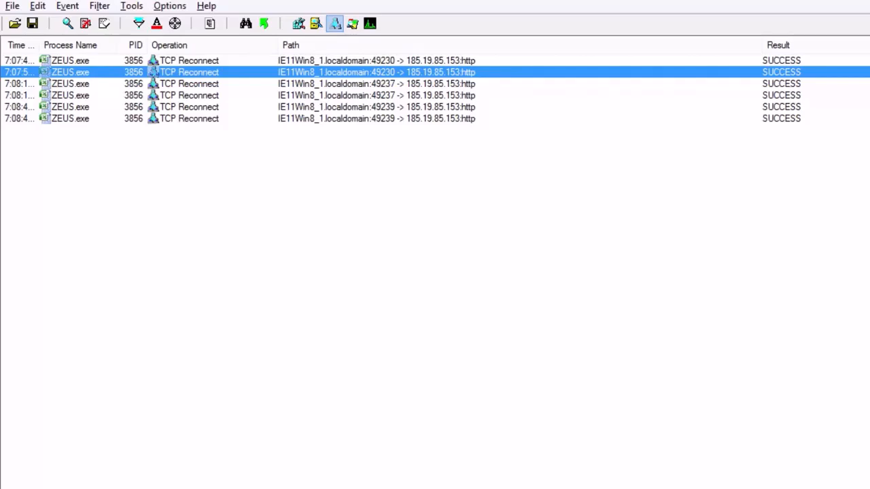
# Switch to Wireshark, stop the running capture and quit without saving it, then bring up the desktop.
pyautogui.hotkey('alt', 'Tab')
pyautogui.hotkey('alt', 'Tab')
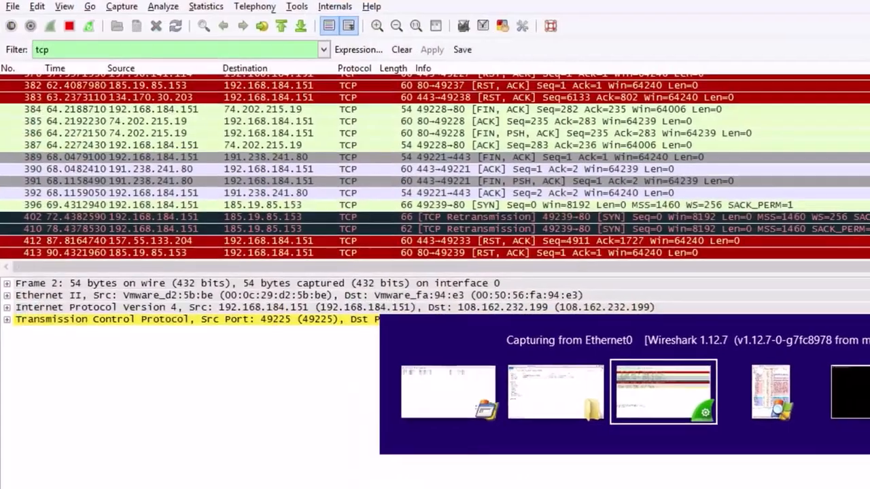
pyautogui.hotkey('alt', 'F4')
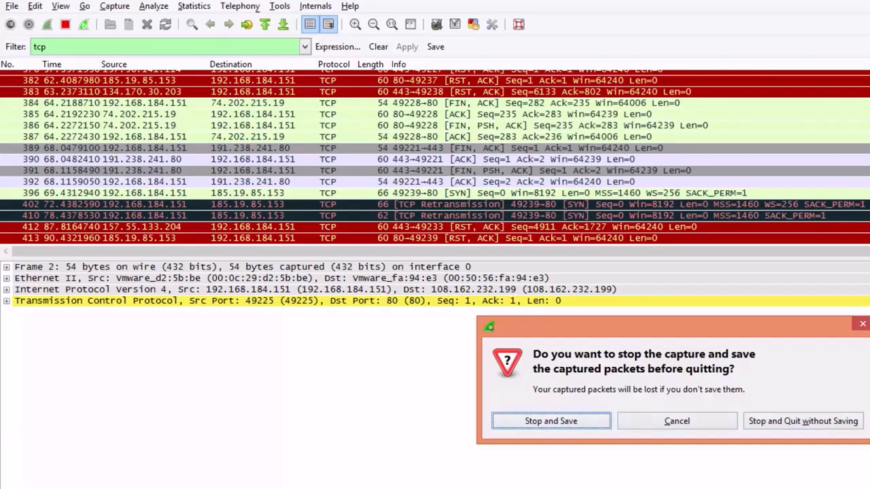
pyautogui.hotkey('alt', 'w')
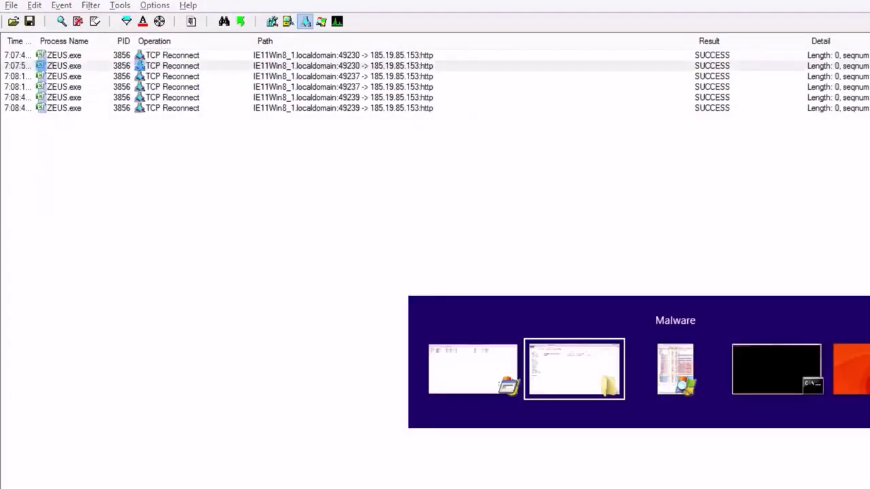
pyautogui.hotkey('alt', 'Tab')
pyautogui.hotkey('alt', 'Tab')
pyautogui.hotkey('alt', 'Tab')
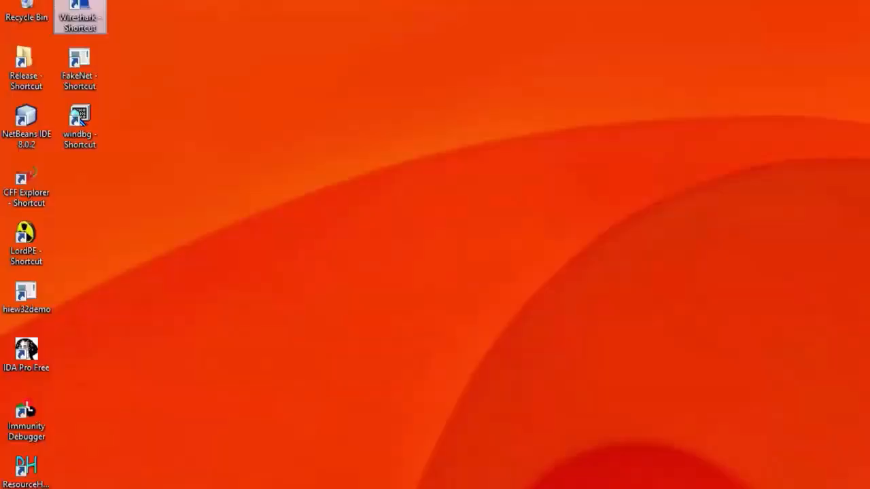
# Try to start FakeNet from its desktop shortcut without administrative privileges.
pyautogui.click(79, 68)
pyautogui.press('Return')
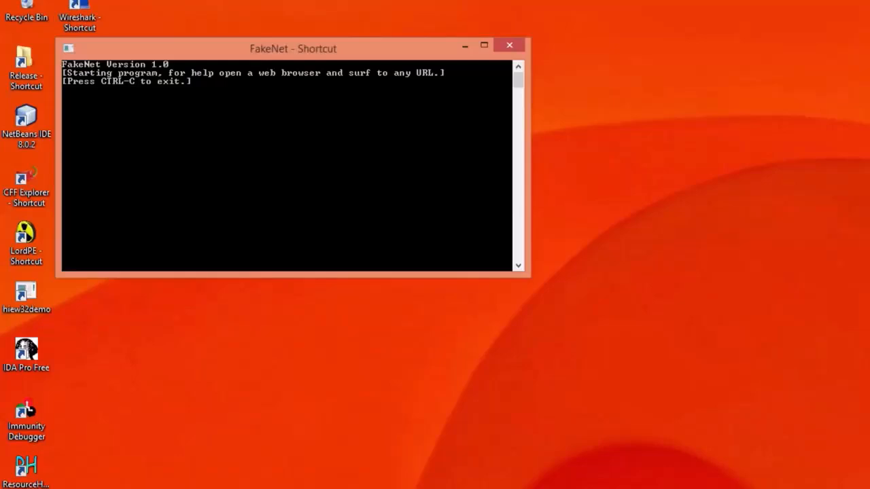
pyautogui.click(483, 45)
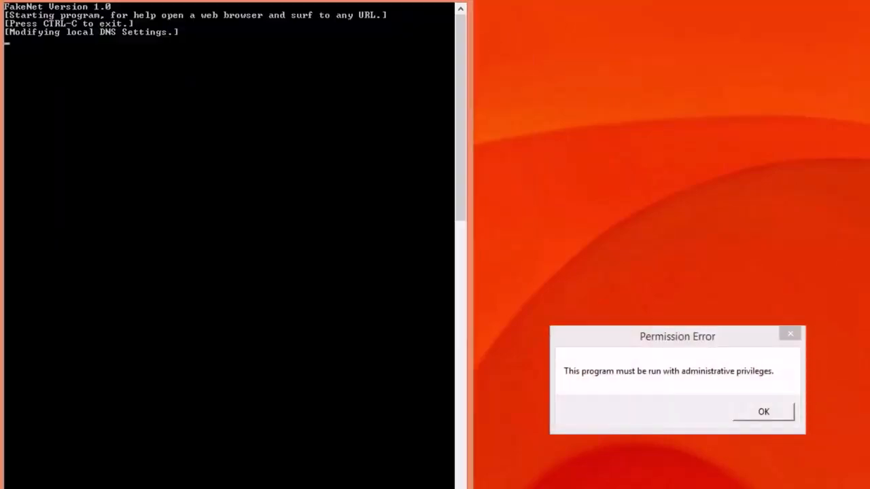
pyautogui.press('Return')
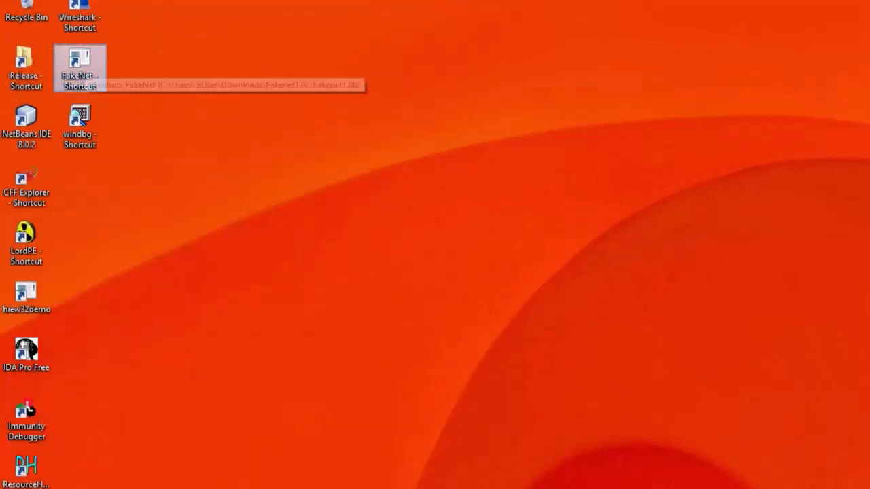
# Run FakeNet as administrator from its desktop shortcut, allow it to make changes, and maximize its window.
pyautogui.rightClick(84, 65)
pyautogui.click(146, 136)
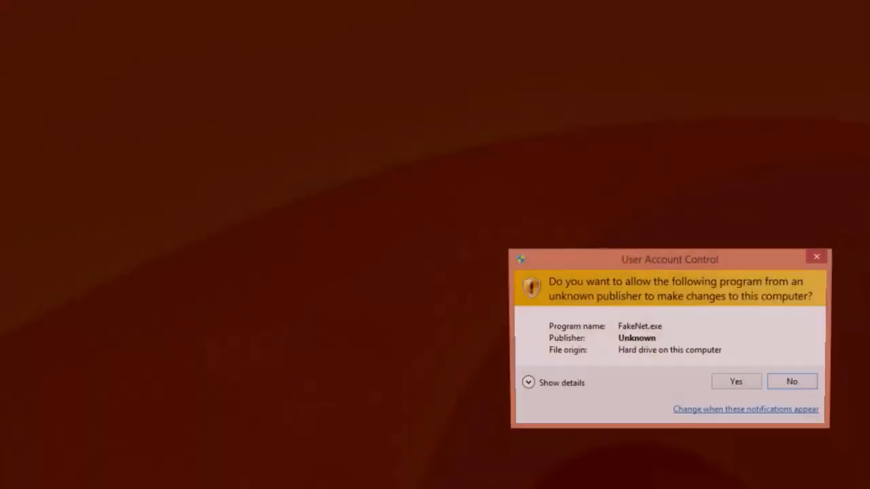
pyautogui.hotkey('alt', 'y')
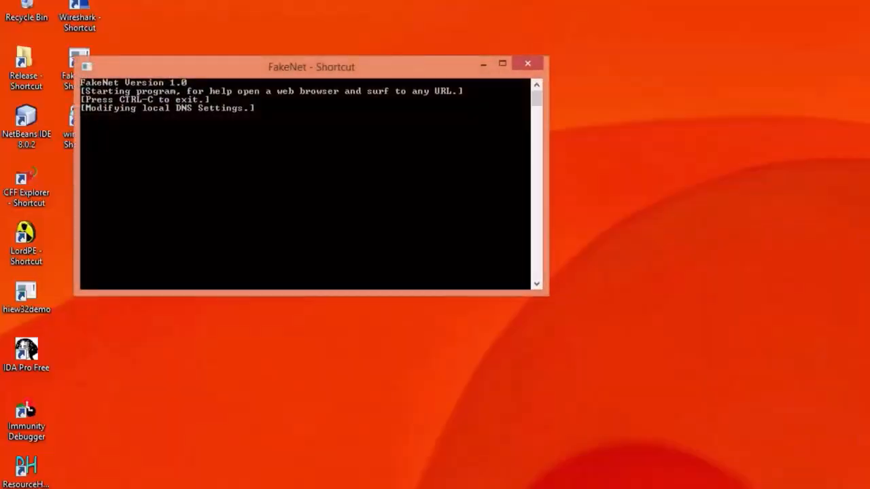
pyautogui.click(502, 63)
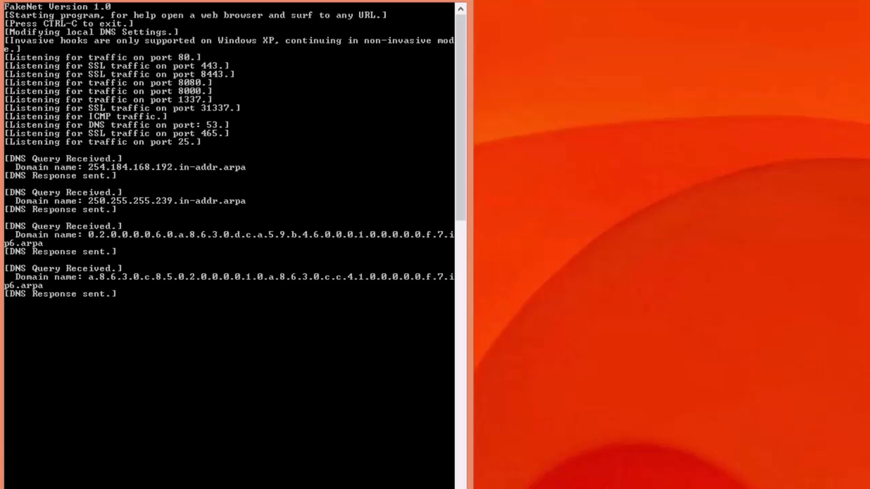
# Run ZEUS from the Malware folder, examine the DNS and HTTP requests it makes in FakeNet, and close FakeNet.
pyautogui.hotkey('alt', 'Tab')
pyautogui.hotkey('alt', 'Tab')
pyautogui.hotkey('alt', 'Tab')
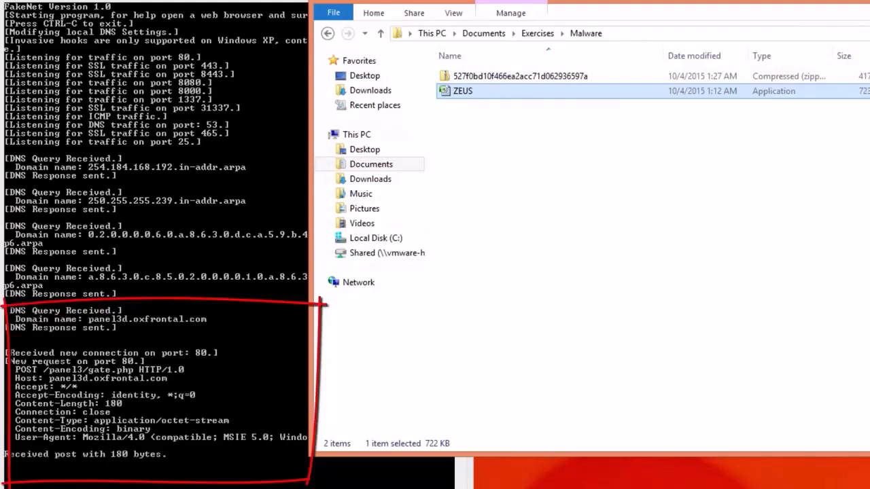
pyautogui.hotkey('alt', 'Tab')
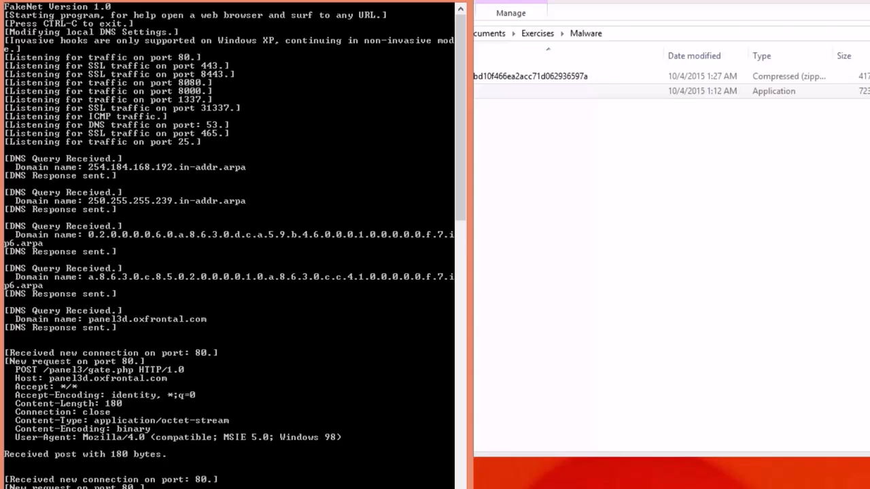
pyautogui.click(454, 1)
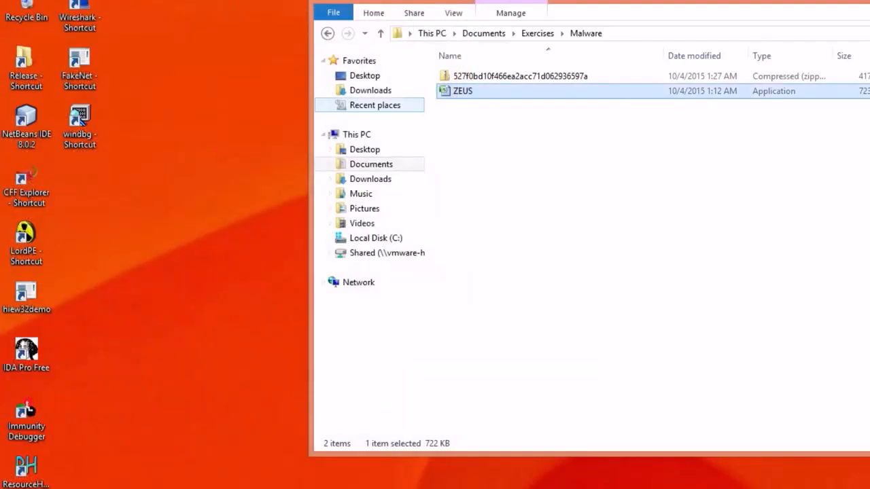
# Open the Fakenet1.0b folder inside Downloads\Fakenet1.0c.
pyautogui.click(370, 91)
pyautogui.doubleClick(476, 76)
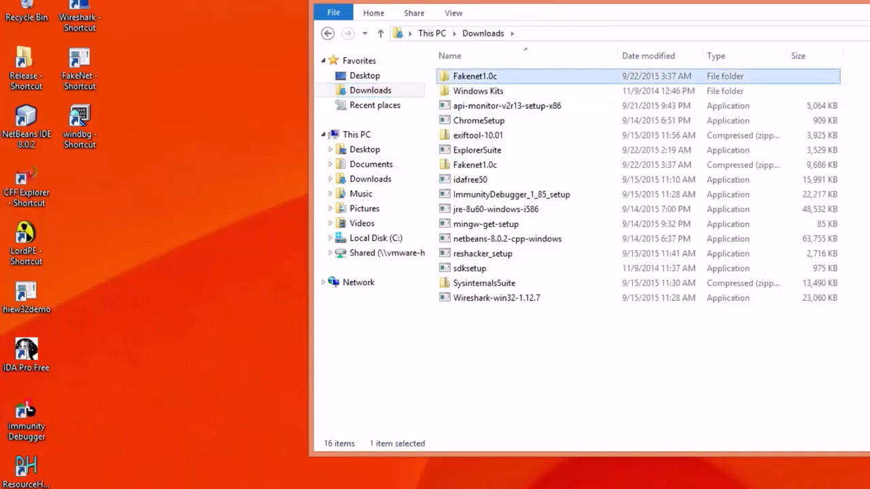
pyautogui.doubleClick(475, 76)
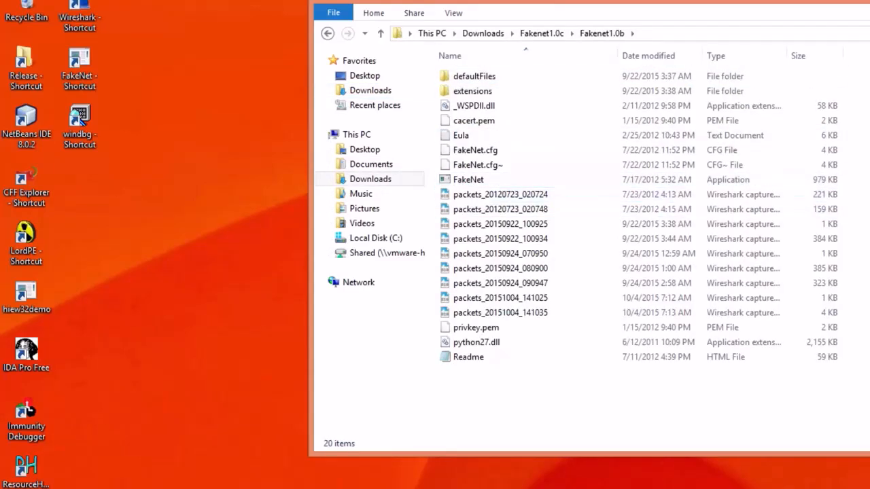
pyautogui.click(454, 13)
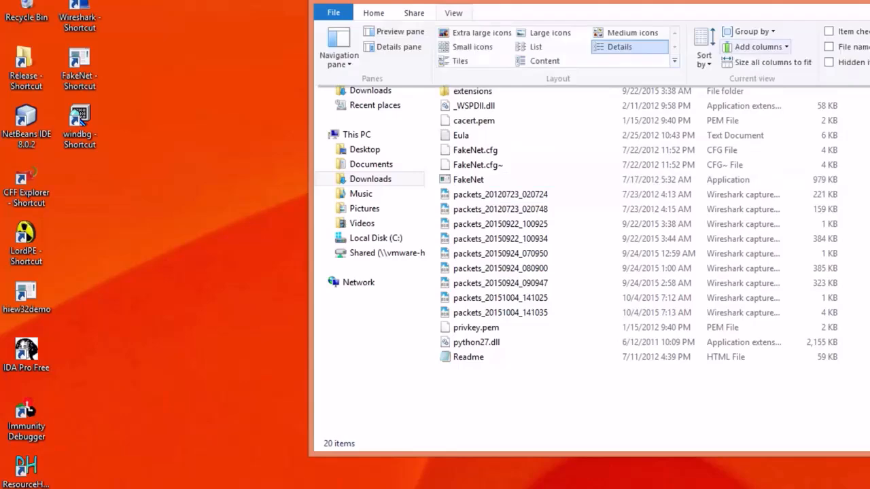
pyautogui.click(535, 46)
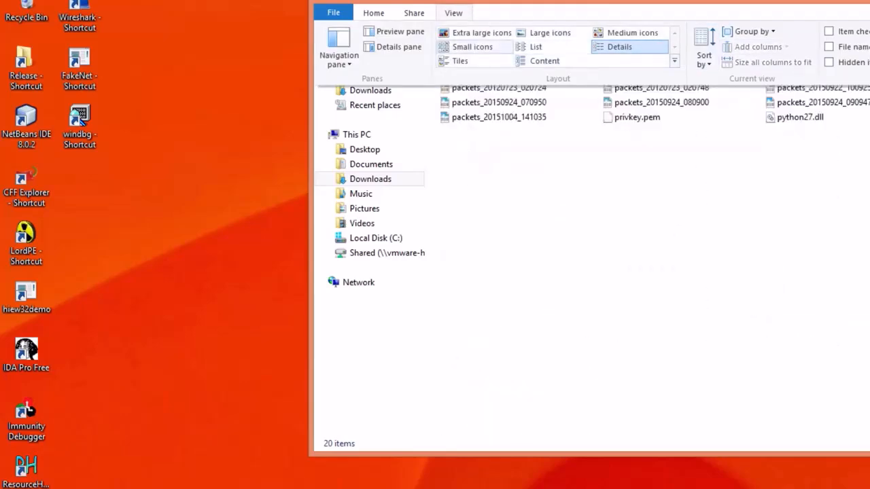
pyautogui.click(453, 13)
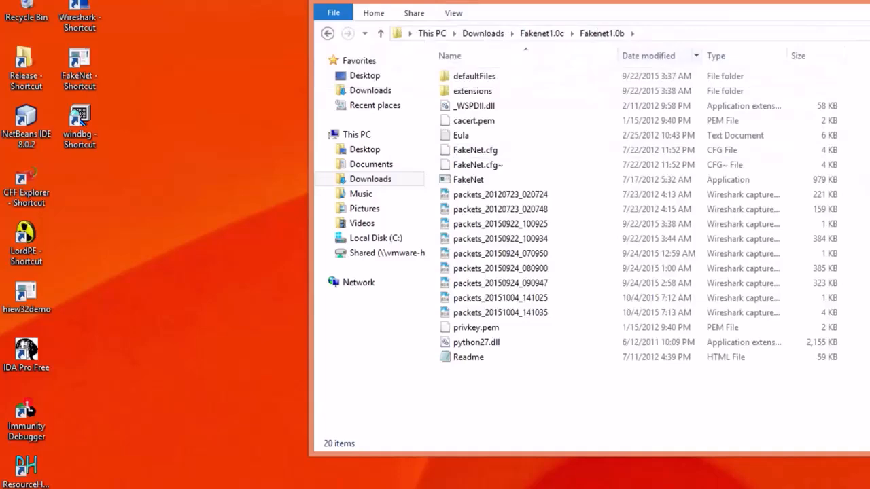
# Sort the FakeNet files by date modified and open the newest packet capture in Wireshark.
pyautogui.click(648, 55)
pyautogui.click(516, 76)
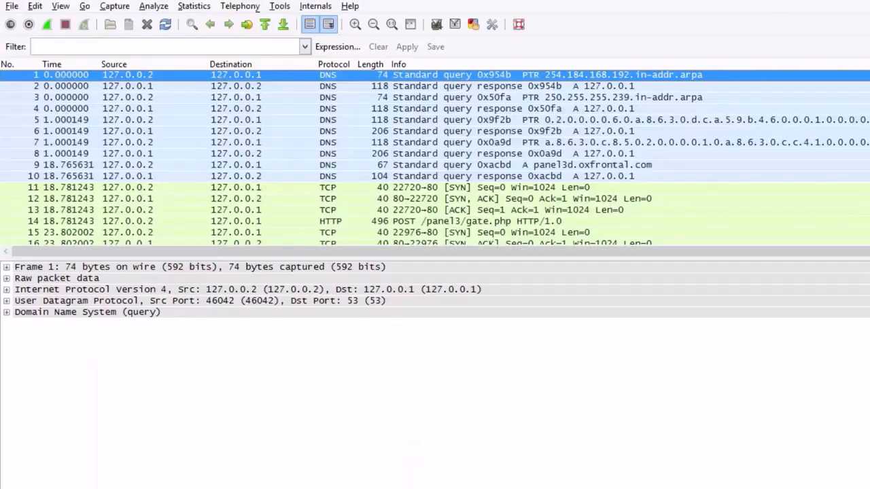
# Filter the packets by dns and select the query for panel3d.oxfrontal.com.
pyautogui.write('dns')
pyautogui.press('Return')
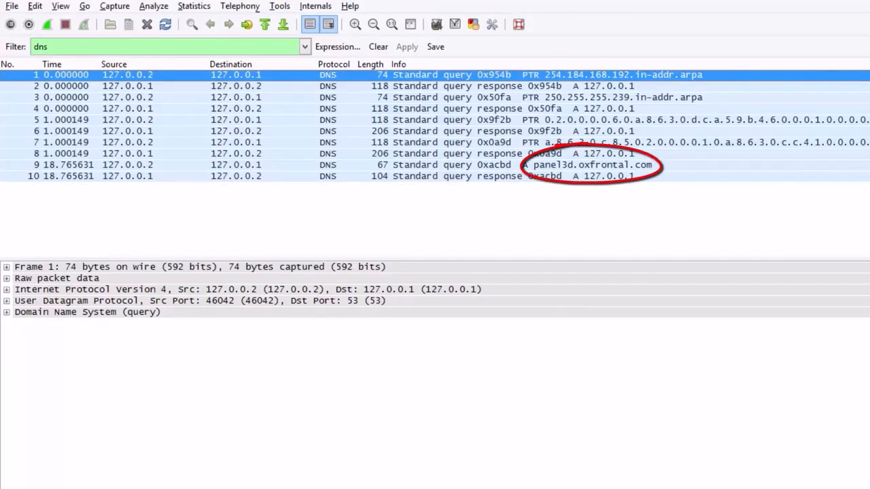
pyautogui.click(435, 165)
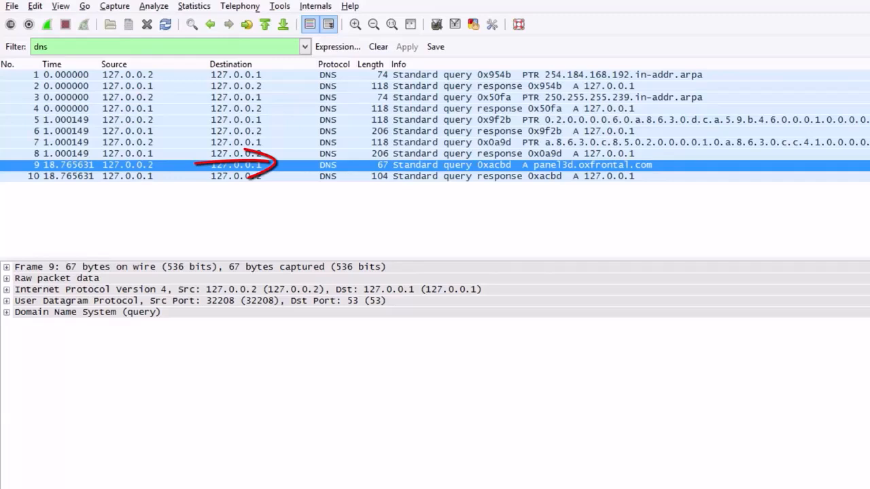
# Replace the dns display filter with http to list only the HTTP packets in the capture.
pyautogui.moveTo(50, 47); pyautogui.dragTo(33, 46)
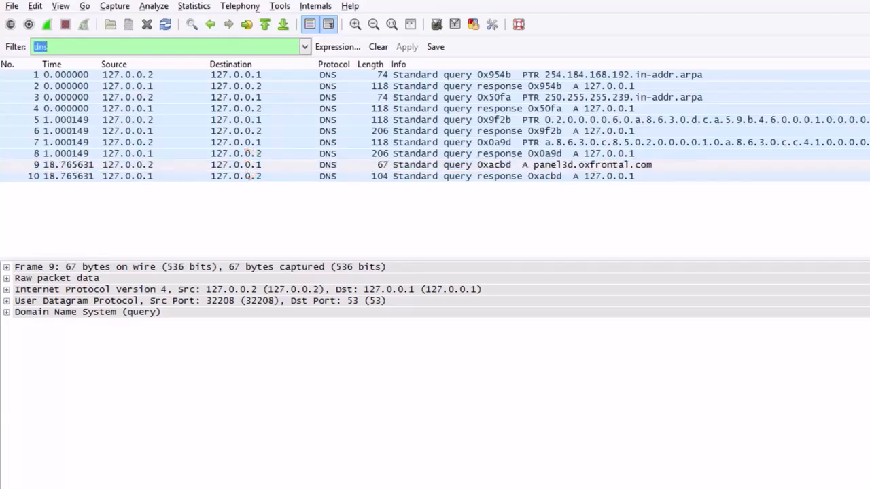
pyautogui.write('htt[')
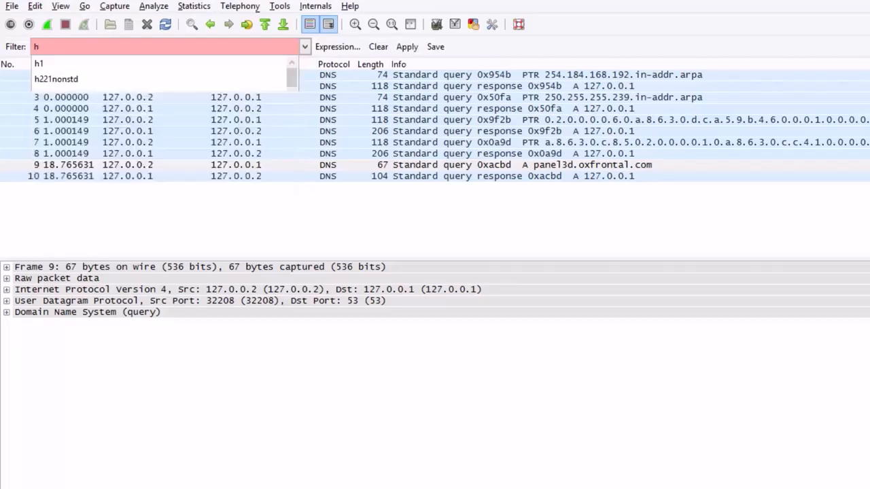
pyautogui.press('Return')
pyautogui.press('Return')
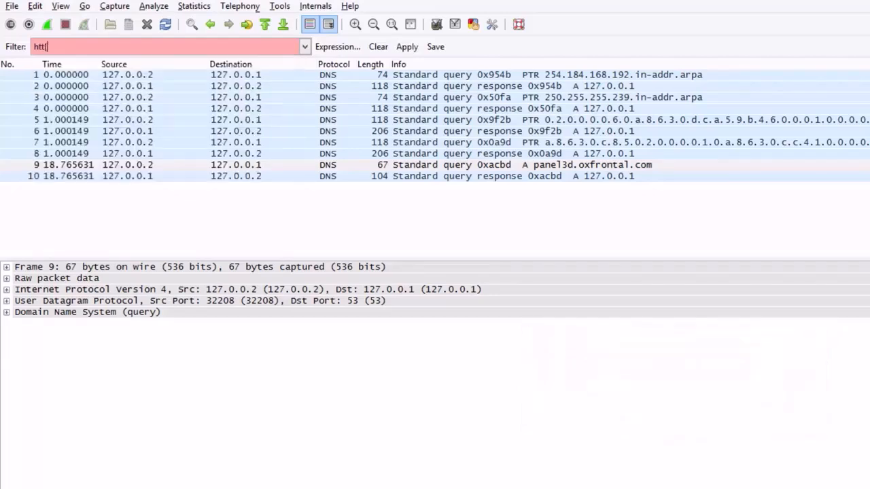
pyautogui.press('BackSpace')
pyautogui.write('p')
pyautogui.press('Return')
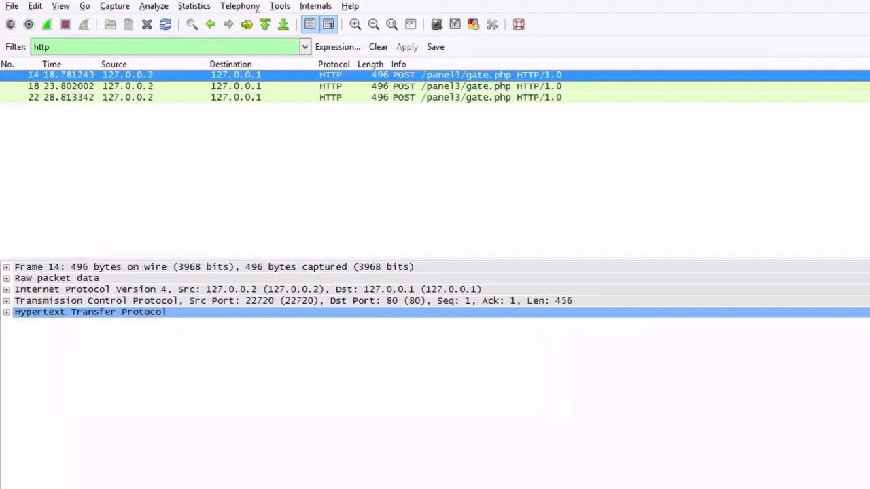
# Follow the TCP stream of the first POST /panel3/gate.php request, examine its headers and binary body, and close the stream.
pyautogui.rightClick(384, 75)
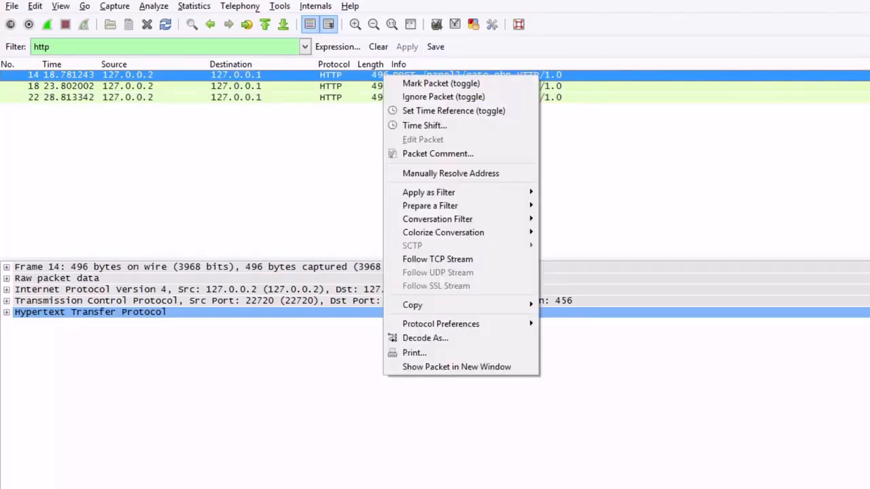
pyautogui.click(436, 259)
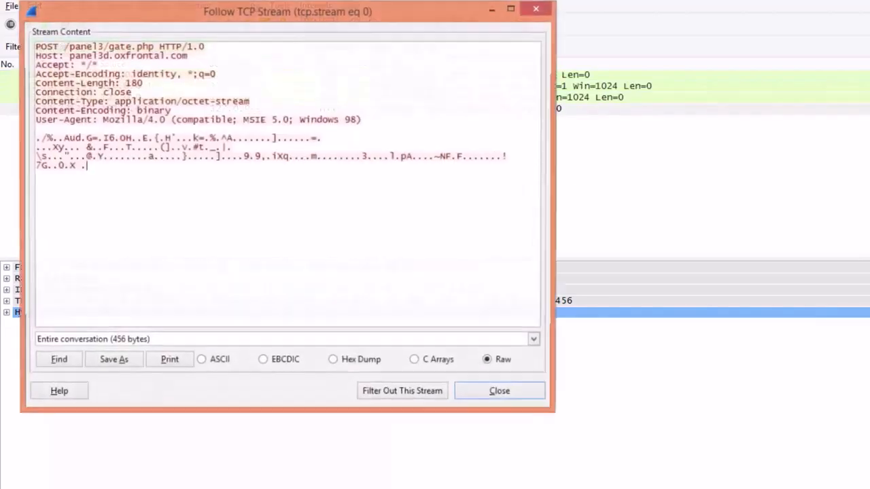
pyautogui.moveTo(35, 47); pyautogui.dragTo(362, 120)
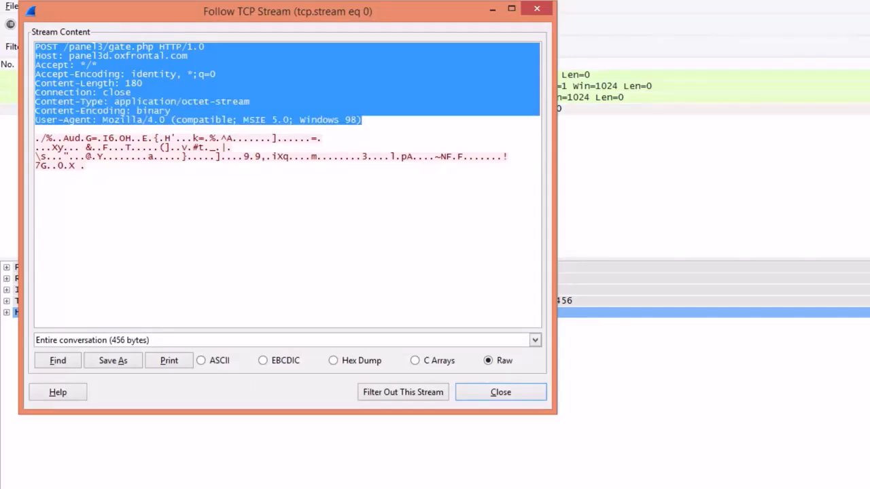
pyautogui.click(60, 55)
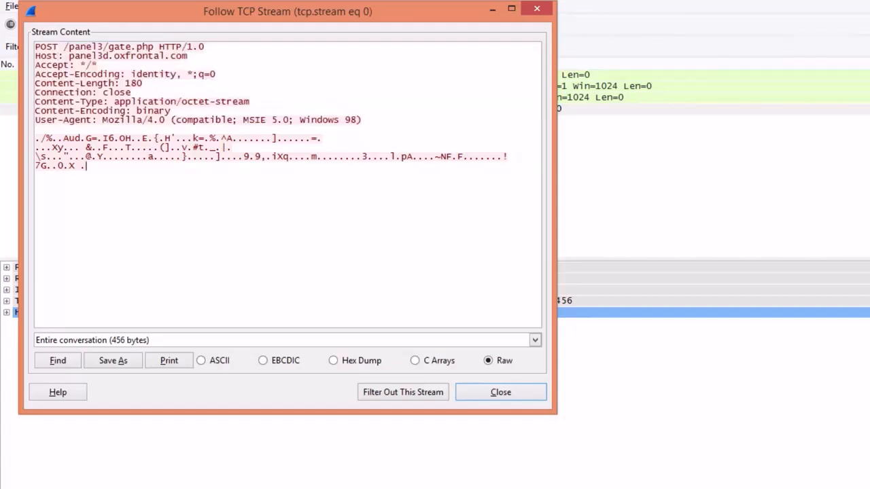
pyautogui.moveTo(85, 166); pyautogui.dragTo(35, 138)
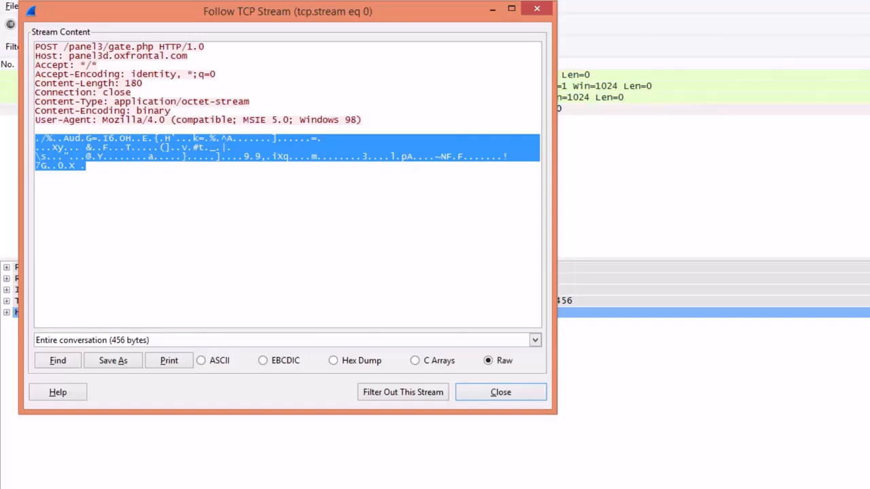
pyautogui.moveTo(35, 47); pyautogui.dragTo(58, 46)
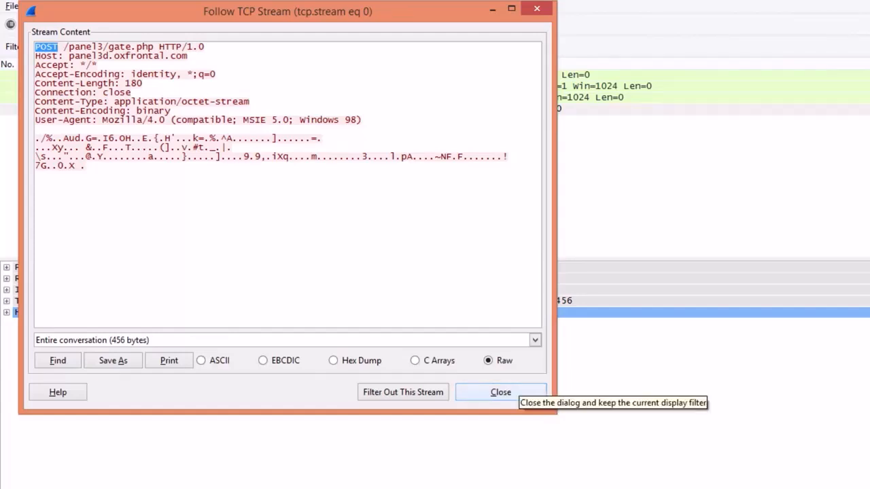
pyautogui.click(501, 392)
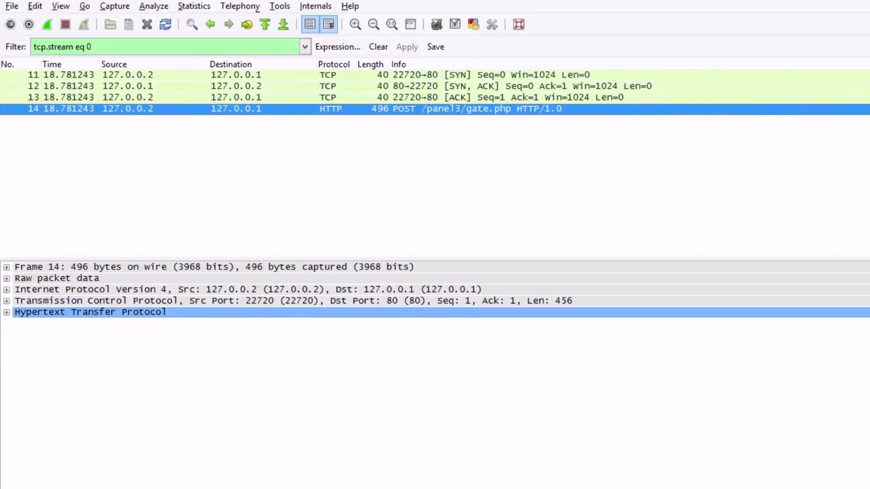
# Inspect the ACK, SYN-ACK and POST packets belonging to the filtered TCP stream.
pyautogui.click(435, 98)
pyautogui.click(435, 86)
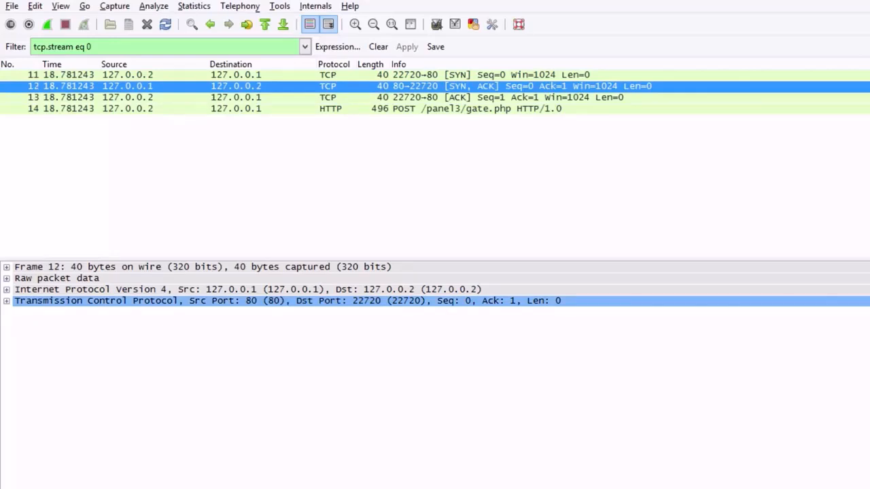
pyautogui.click(434, 109)
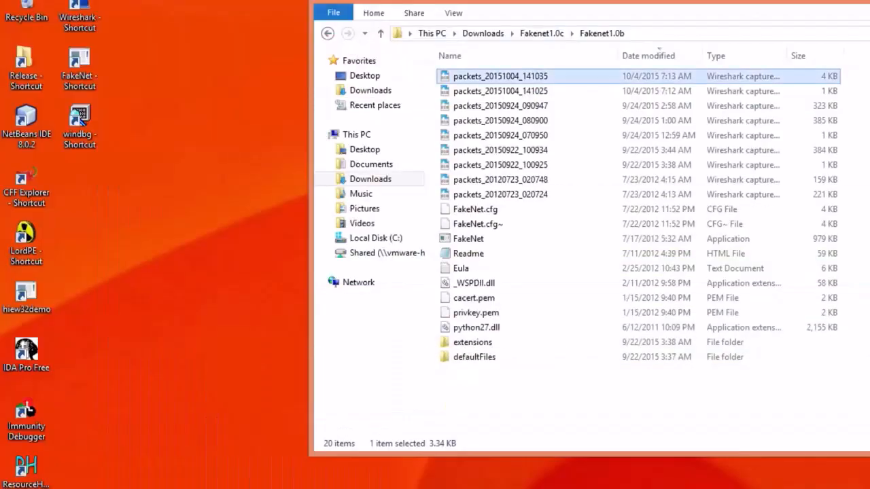
# Switch to File Explorer and open the Malware folder inside Documents\Exercises.
pyautogui.hotkey('alt', 'Tab')
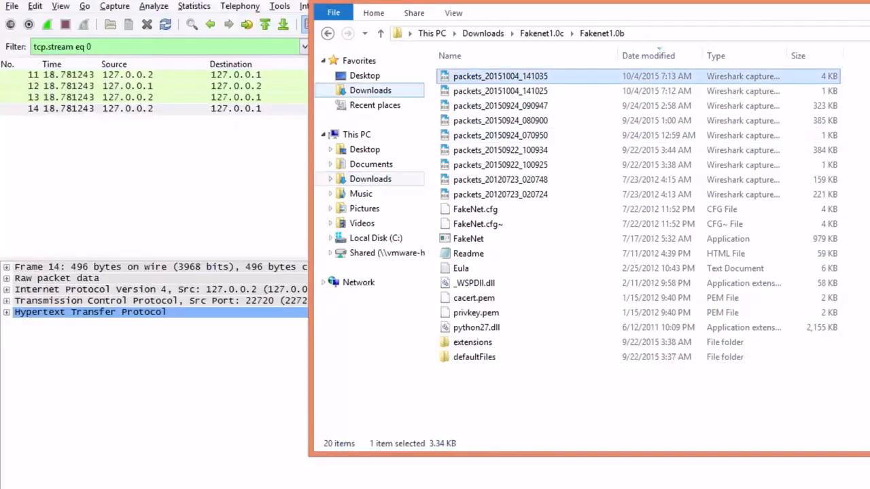
pyautogui.click(371, 165)
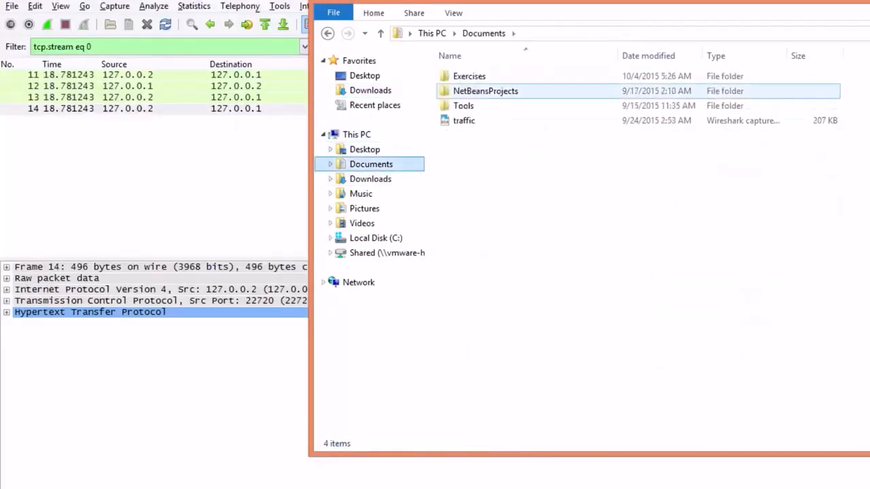
pyautogui.doubleClick(469, 76)
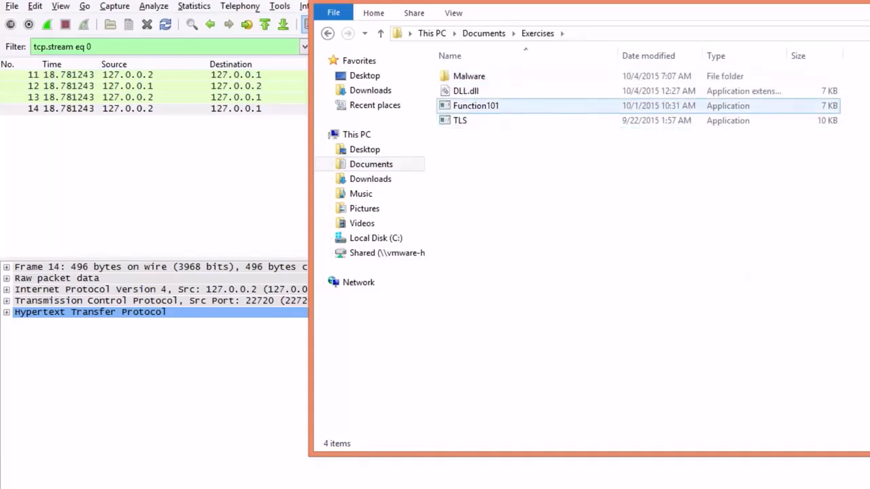
pyautogui.doubleClick(469, 76)
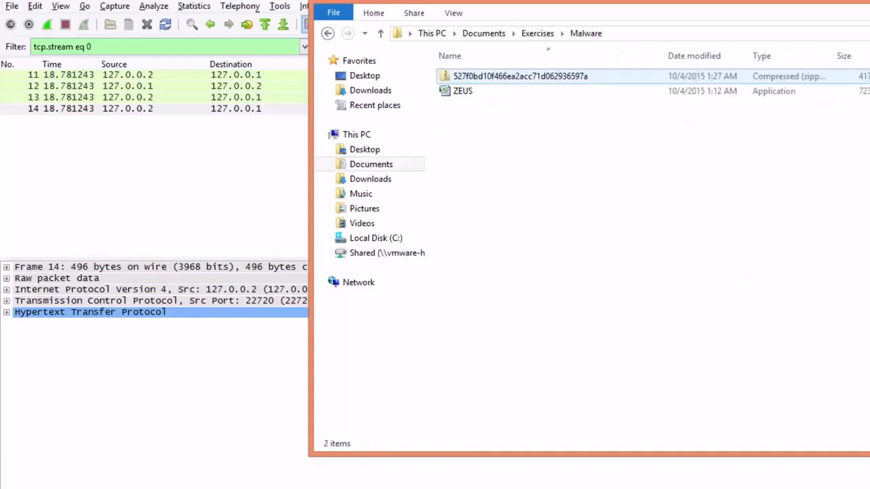
# Switch to Process Explorer and move its window so the process tree is in view.
pyautogui.hotkey('alt', 'Tab')
pyautogui.hotkey('alt', 'Tab')
pyautogui.hotkey('alt', 'Tab')
pyautogui.hotkey('alt', 'Tab')
pyautogui.hotkey('alt', 'Tab')
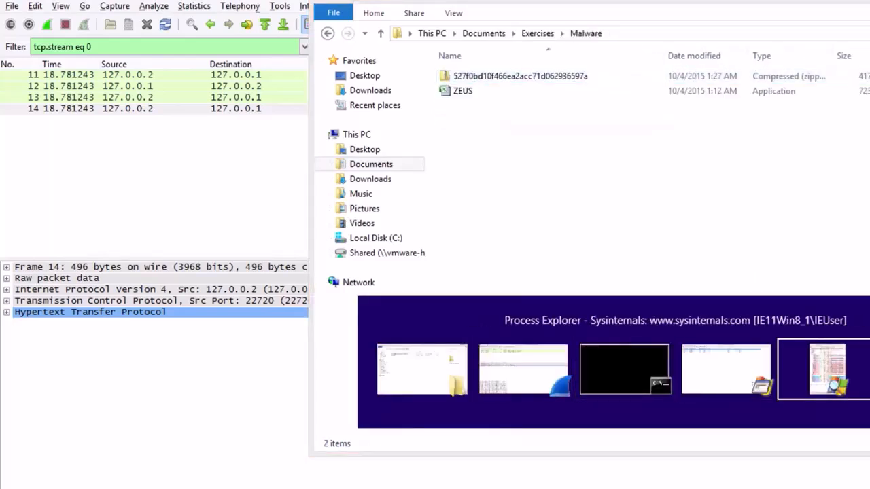
pyautogui.hotkey('alt', 'Tab')
pyautogui.hotkey('alt', 'Tab')
pyautogui.hotkey('alt', 'Tab')
pyautogui.hotkey('alt', 'Tab')
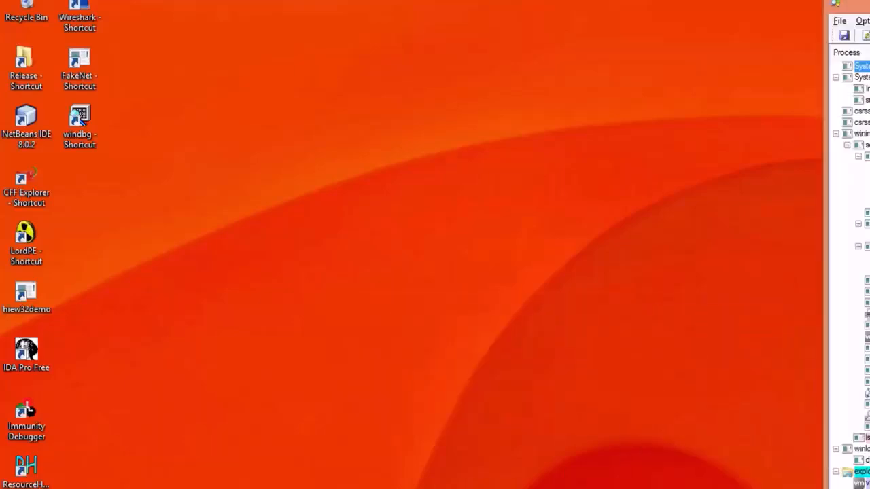
pyautogui.moveTo(849, 5); pyautogui.dragTo(625, 6)
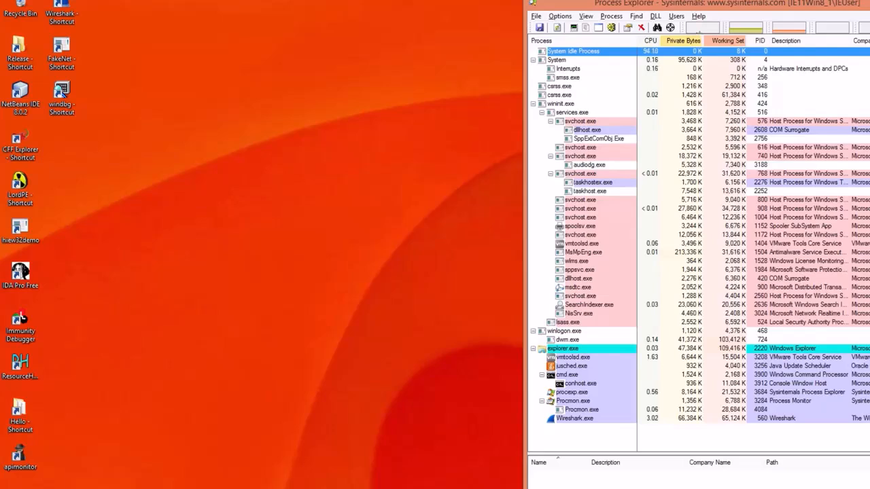
# Run ZEUS from the Malware folder, observe its processes in Process Explorer, and kill the remaining ZEUS.exe process.
pyautogui.hotkey('alt', 'Tab')
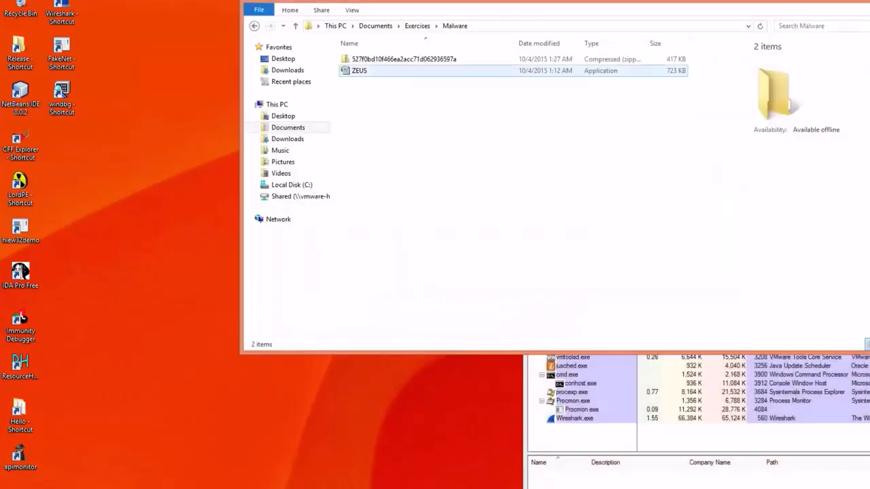
pyautogui.click(360, 71)
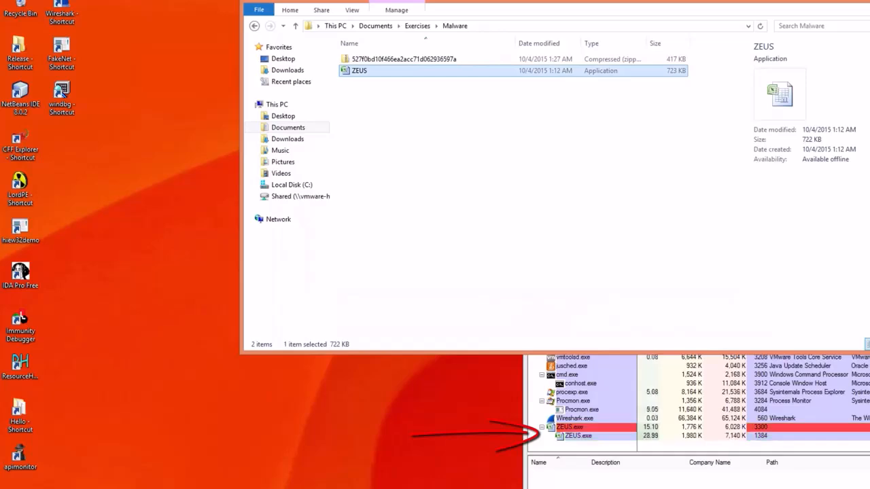
pyautogui.click(563, 428)
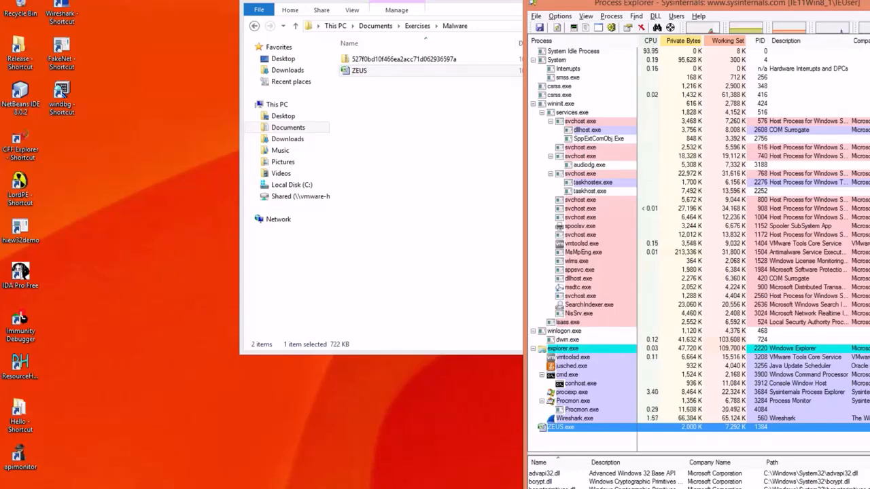
pyautogui.rightClick(564, 428)
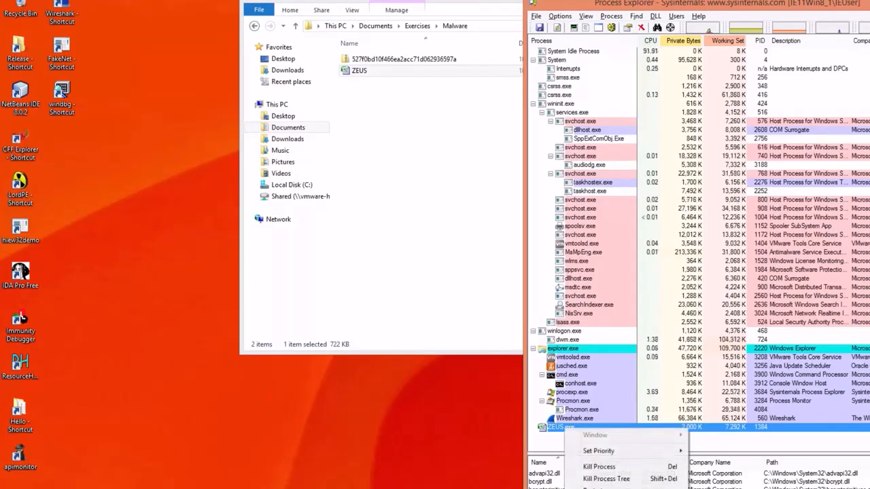
pyautogui.click(599, 466)
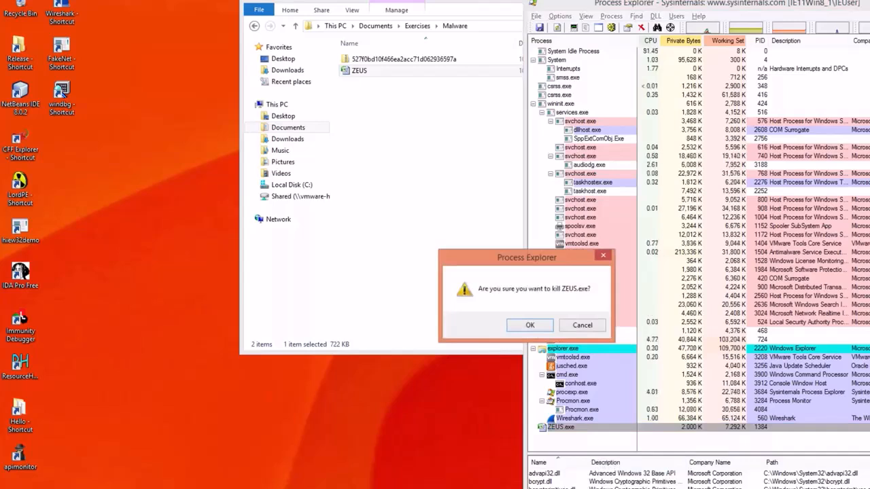
pyautogui.click(530, 326)
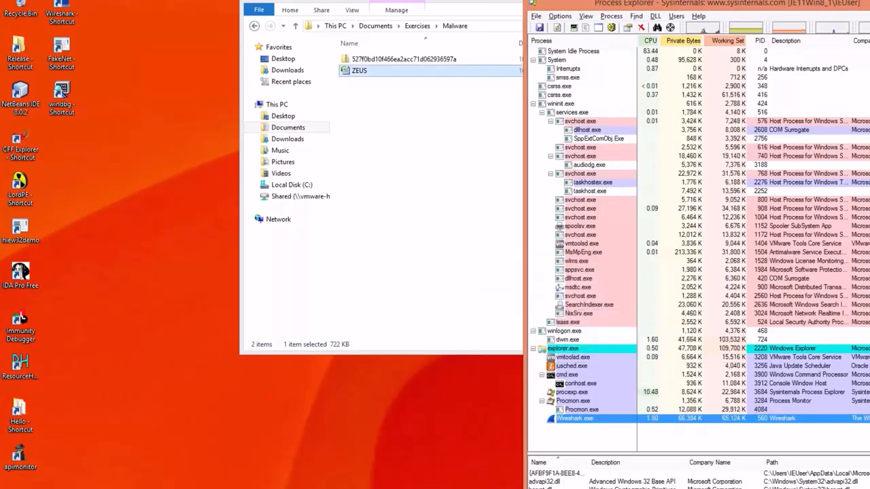
# Run ZEUS again, check the new process's command line and path in Process Explorer, and kill it.
pyautogui.click(360, 71)
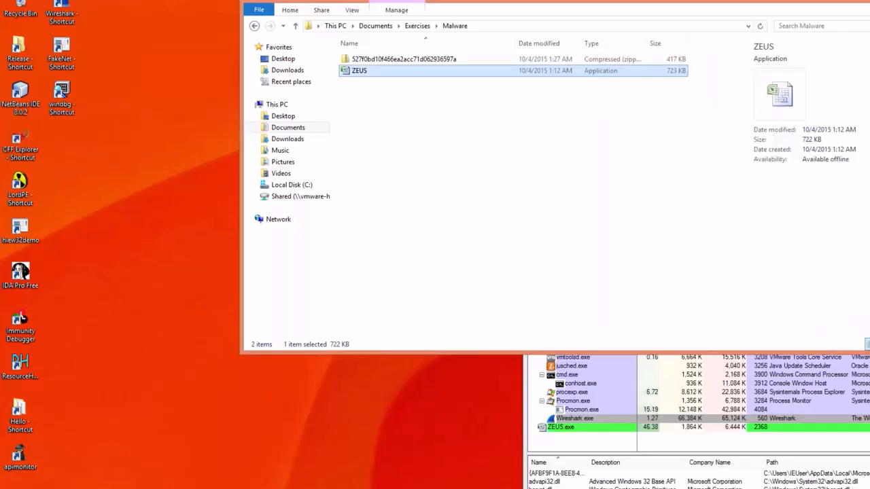
pyautogui.click(561, 427)
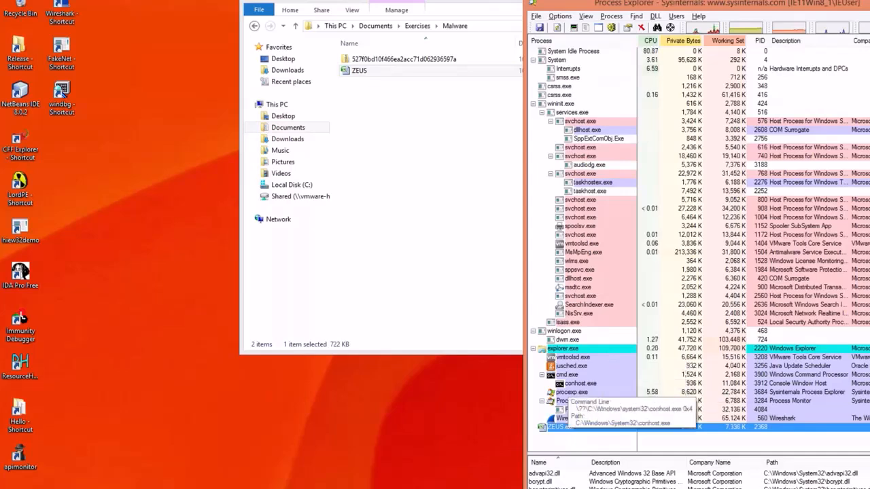
pyautogui.moveTo(572, 428)
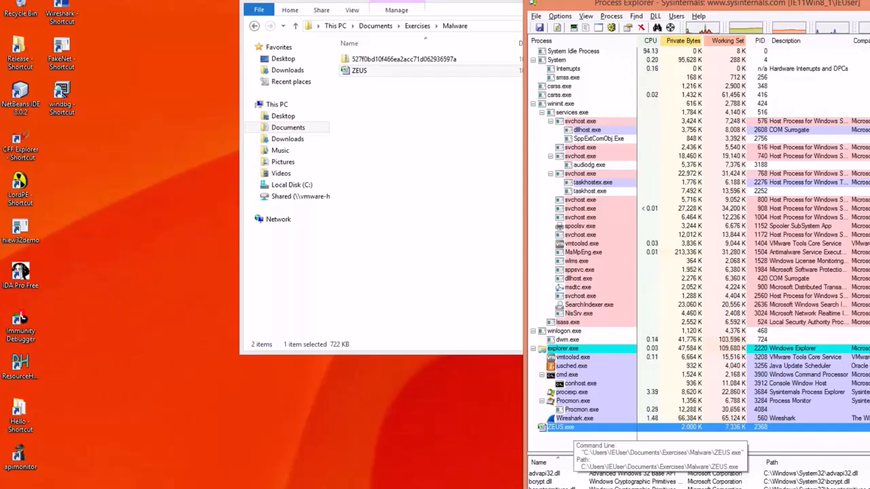
pyautogui.rightClick(566, 427)
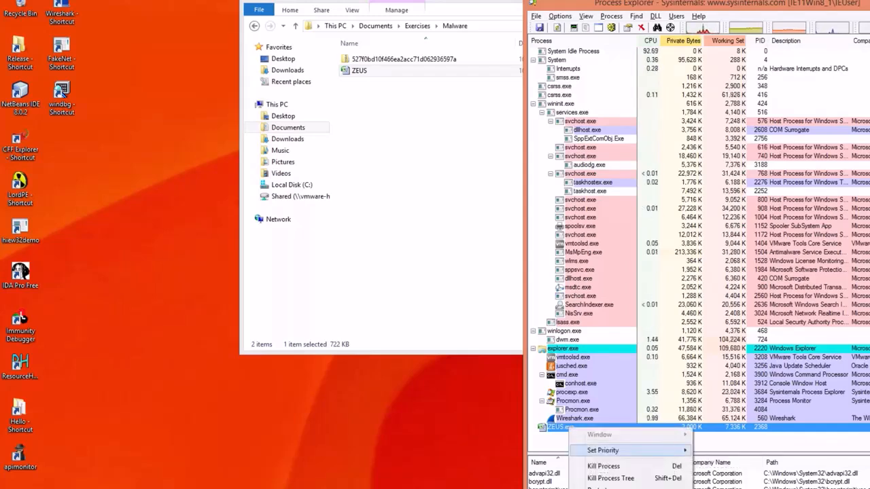
pyautogui.click(604, 466)
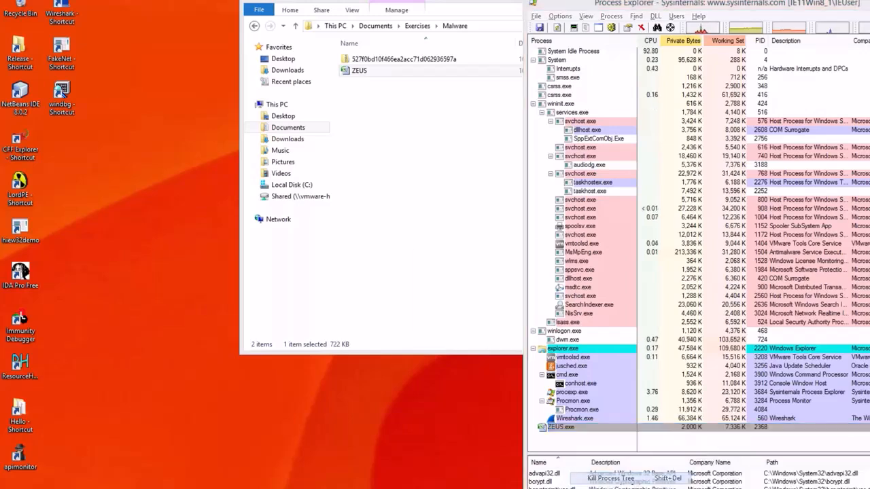
pyautogui.press('Return')
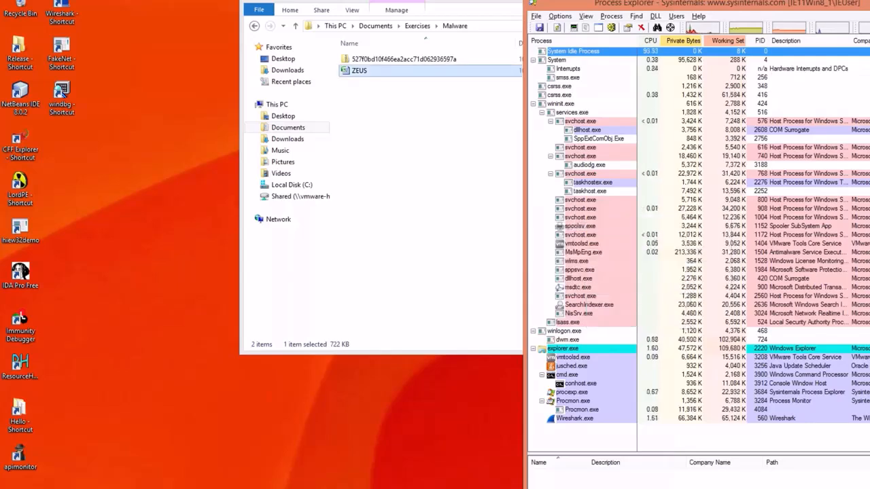
# Run ZEUS once more and, with its process selected in Process Explorer, launch LordPE from the desktop.
pyautogui.click(359, 70)
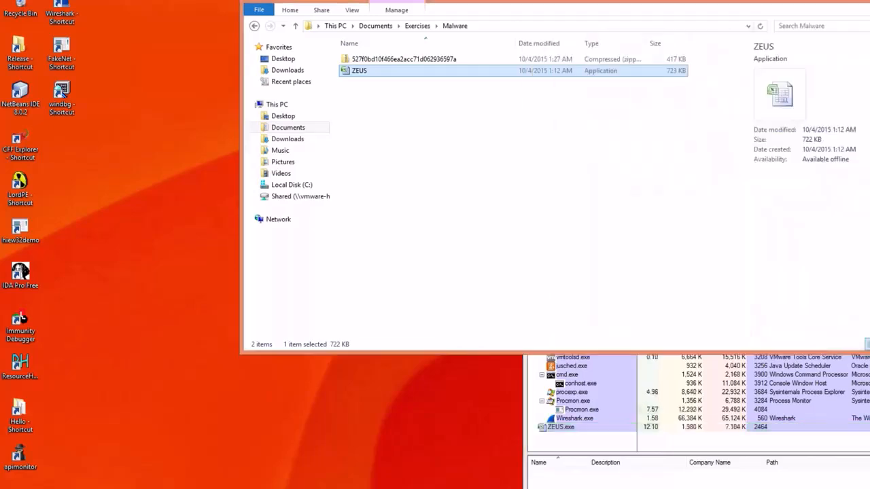
pyautogui.click(561, 427)
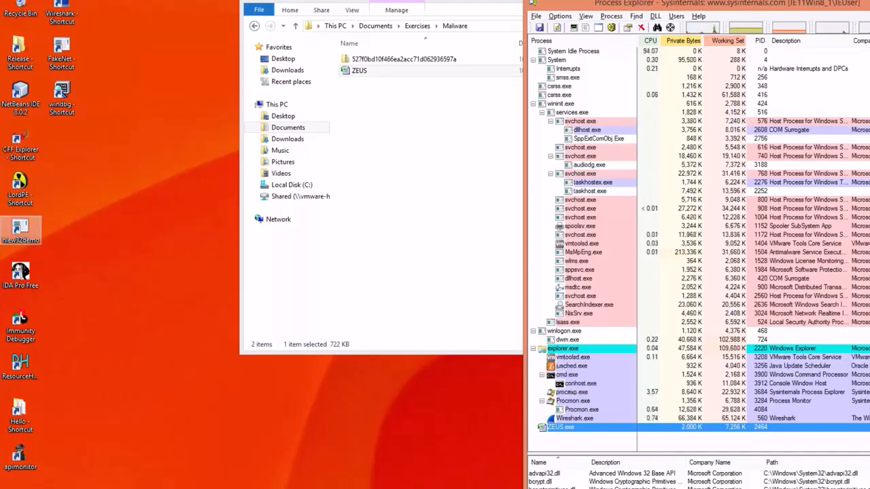
pyautogui.click(21, 187)
pyautogui.doubleClick(21, 187)
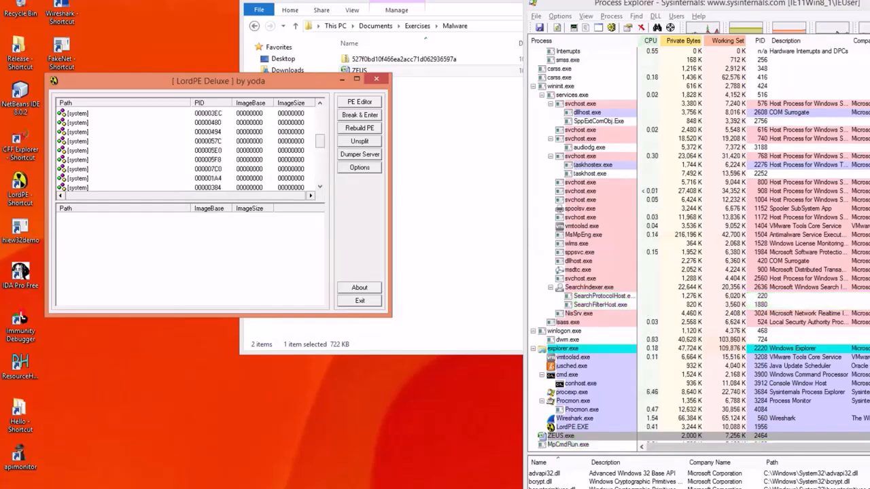
# Maximize LordPE, select the zeus.exe process and its zeus.exe module, and start a full dump of that module.
pyautogui.click(355, 79)
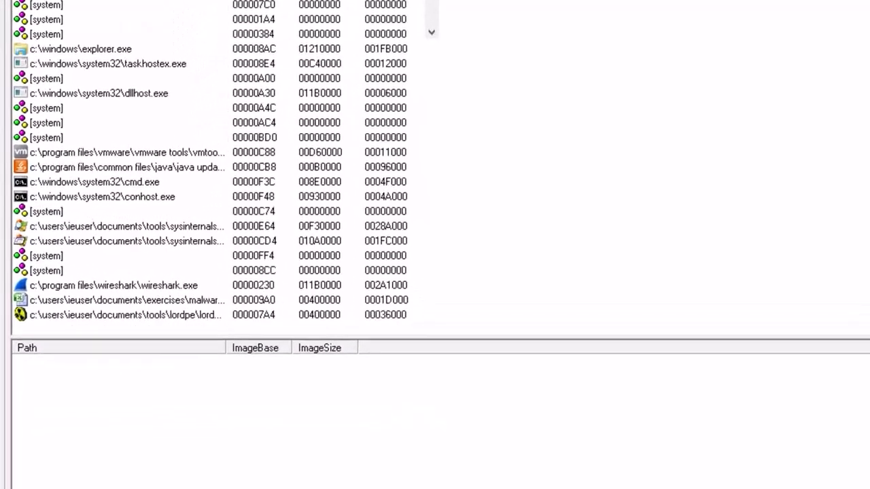
pyautogui.doubleClick(273, 0)
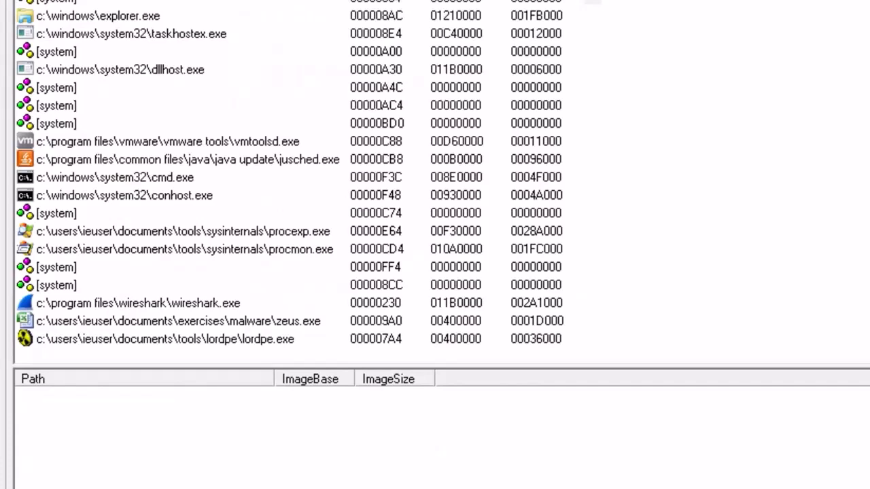
pyautogui.click(178, 321)
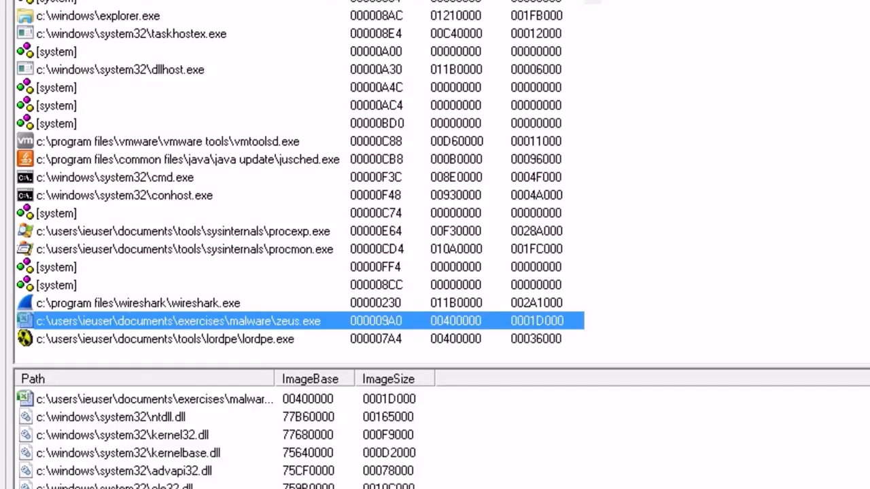
pyautogui.doubleClick(274, 379)
pyautogui.click(178, 399)
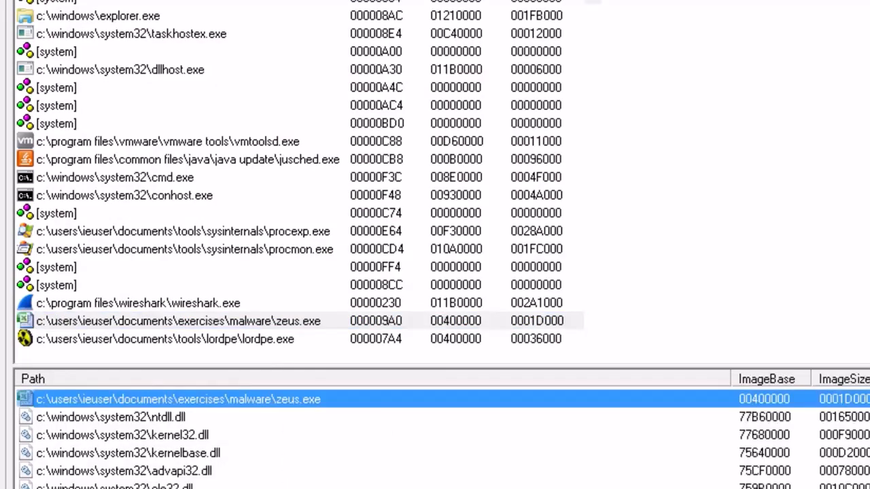
pyautogui.rightClick(119, 395)
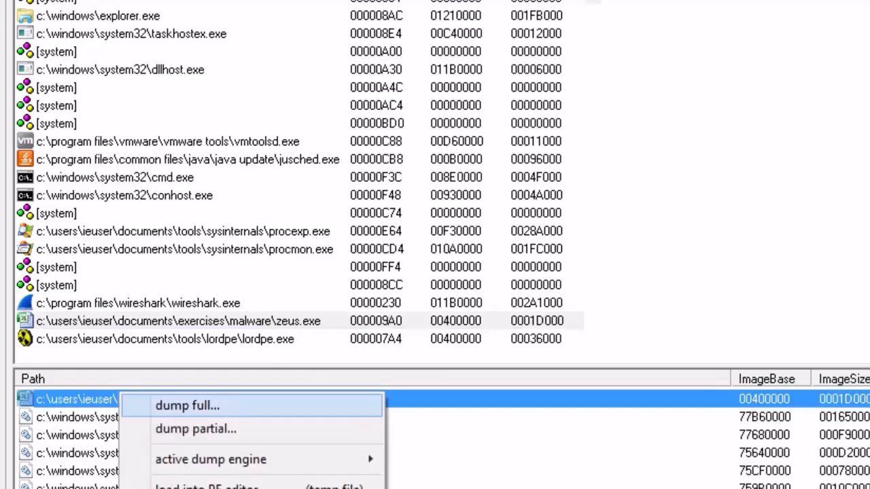
pyautogui.click(187, 405)
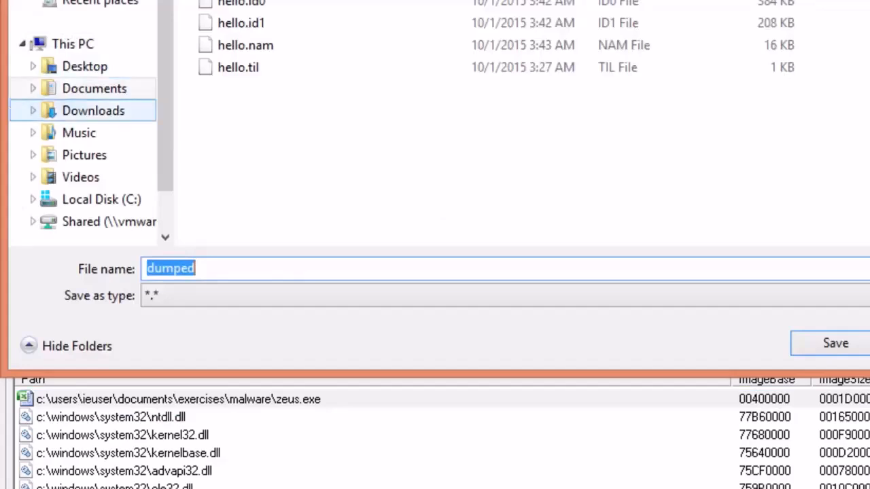
# Save the full dump as "dumped" in Documents\Exercises\Malware and dismiss the completion message.
pyautogui.click(94, 111)
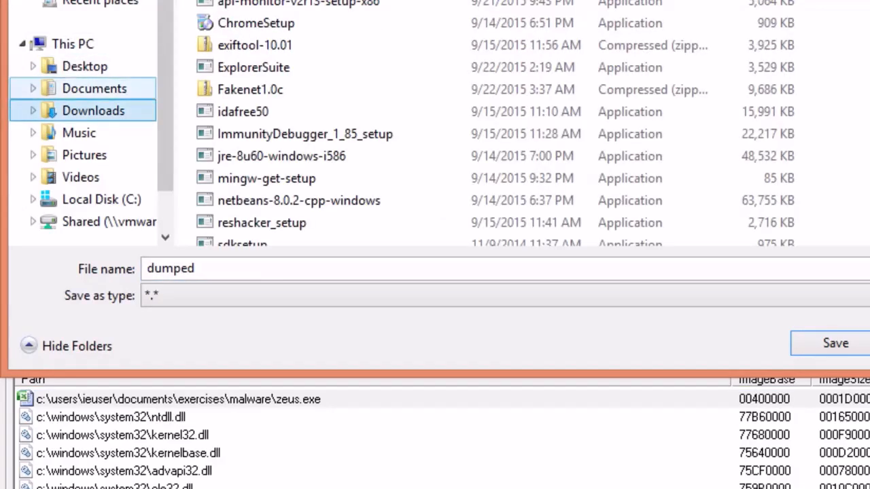
pyautogui.click(94, 88)
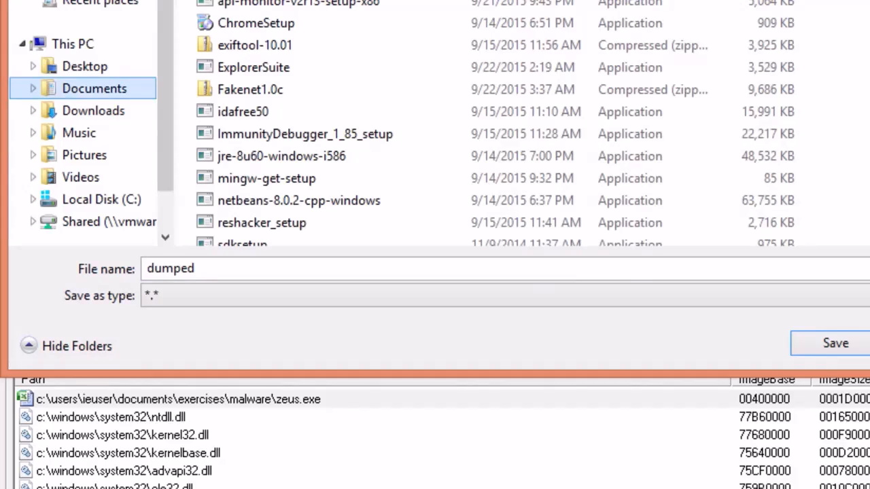
pyautogui.click(272, 3)
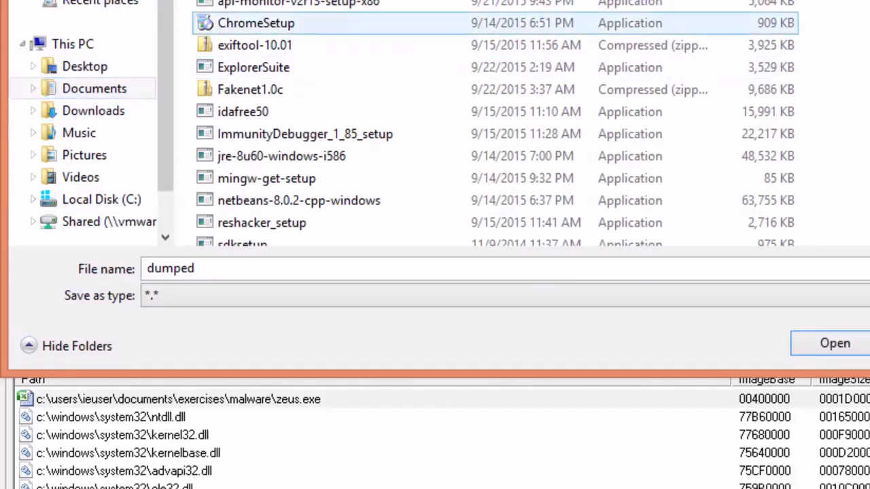
pyautogui.doubleClick(272, 2)
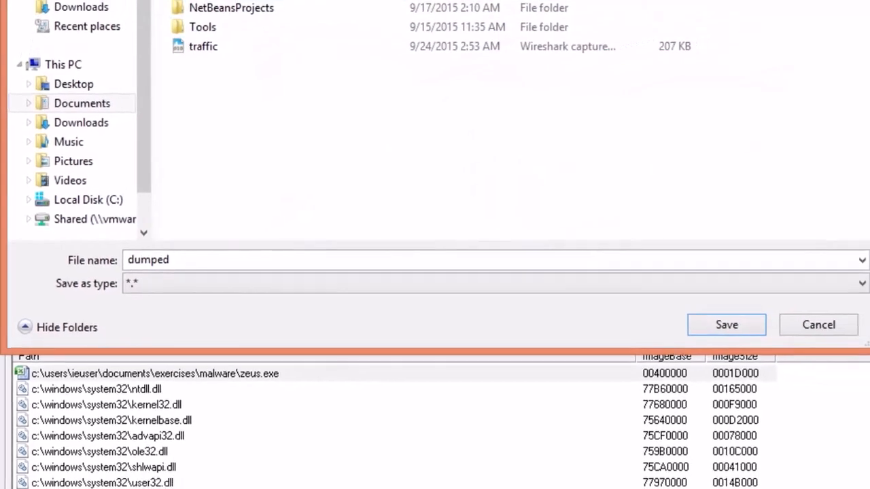
pyautogui.click(186, 13)
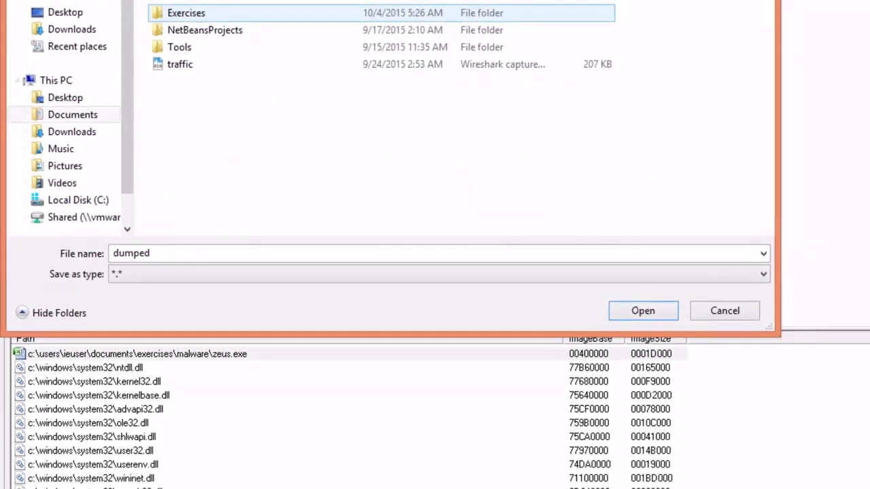
pyautogui.doubleClick(186, 13)
pyautogui.click(186, 13)
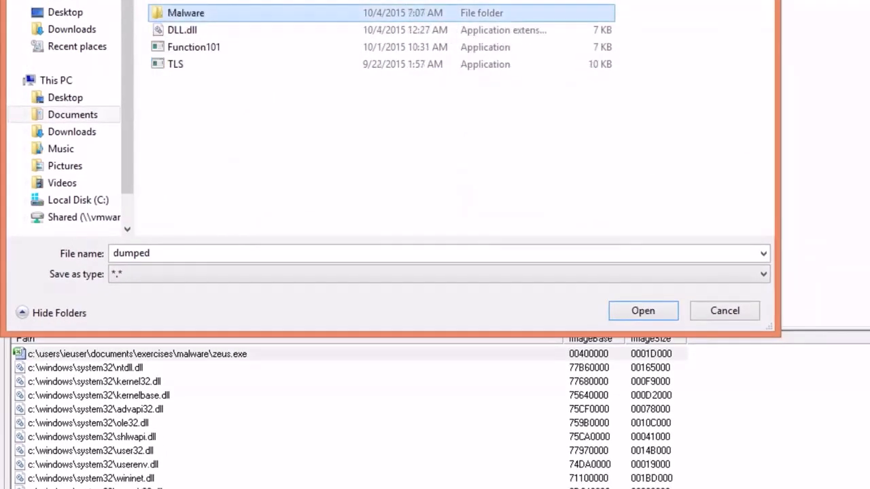
pyautogui.doubleClick(187, 13)
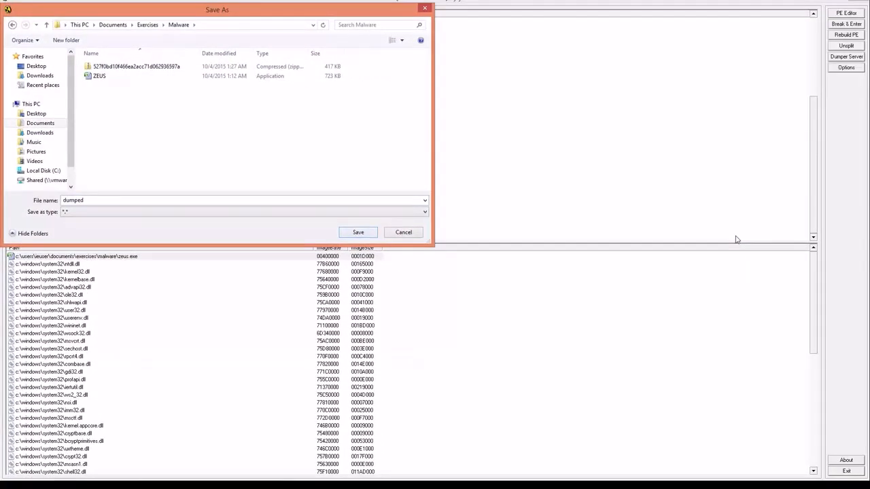
pyautogui.press('Return')
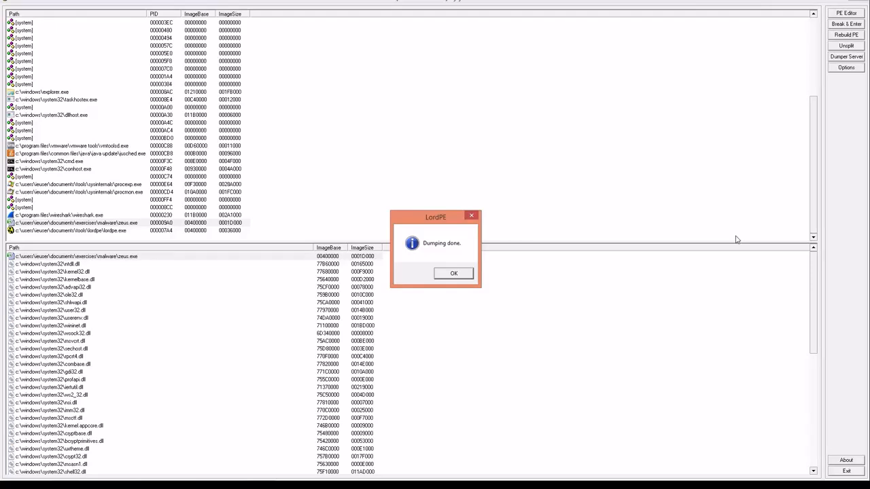
pyautogui.press('Return')
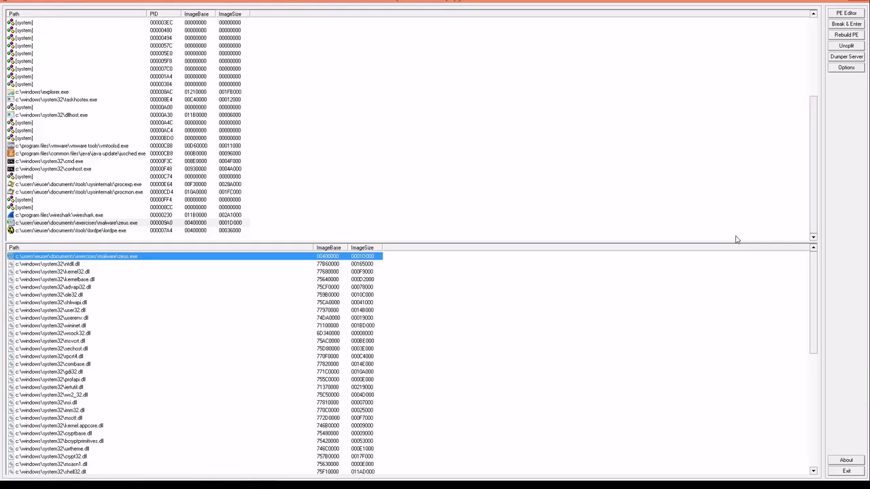
# Search Windows for "defender" and open Windows Defender.
pyautogui.press('super')
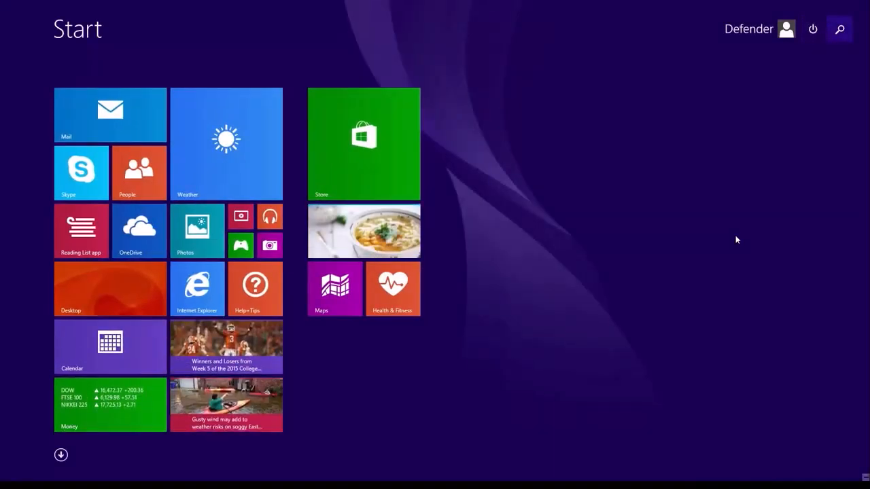
pyautogui.press('super+s')
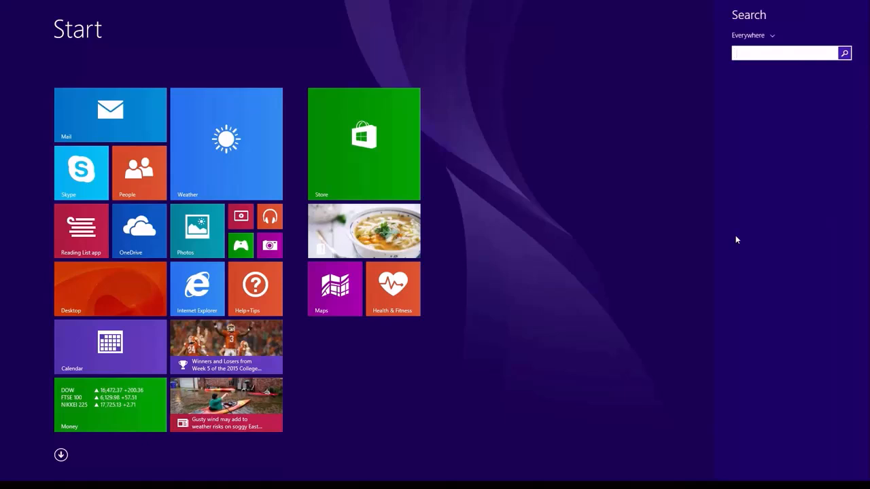
pyautogui.write('defe')
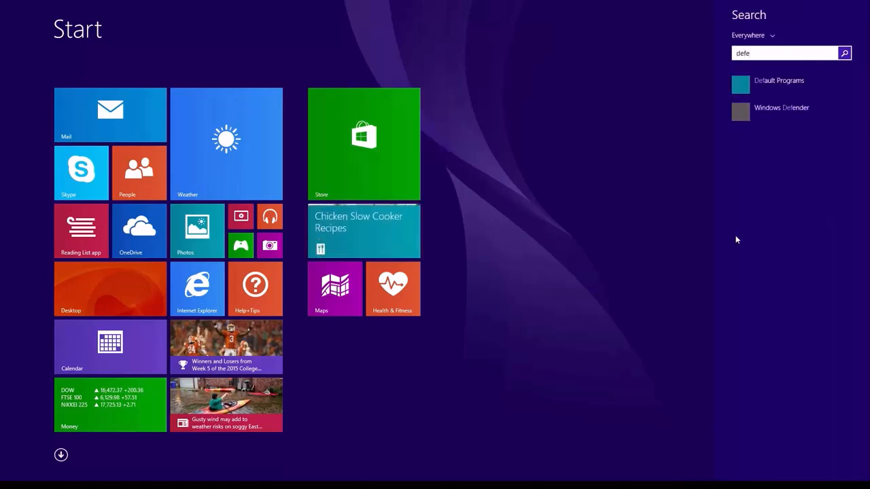
pyautogui.write('nder')
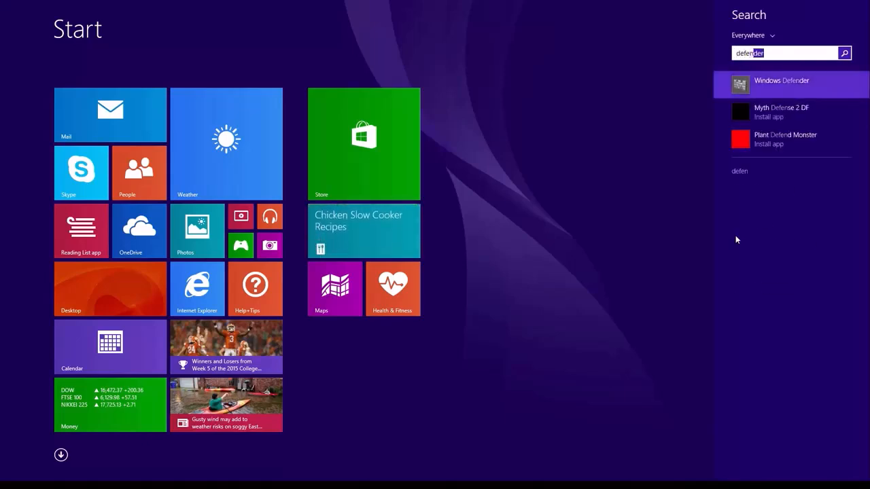
pyautogui.press('Return')
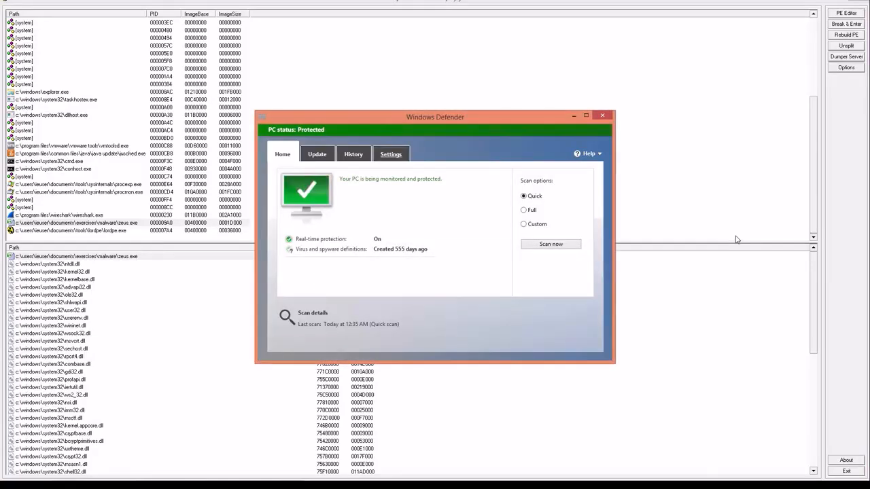
# Turn off real-time protection in the Windows Defender settings, save the change, and close Windows Defender.
pyautogui.hotkey('ctrl', 'shift', 'Tab')
pyautogui.press('Tab')
pyautogui.press('Tab')
pyautogui.press('space')
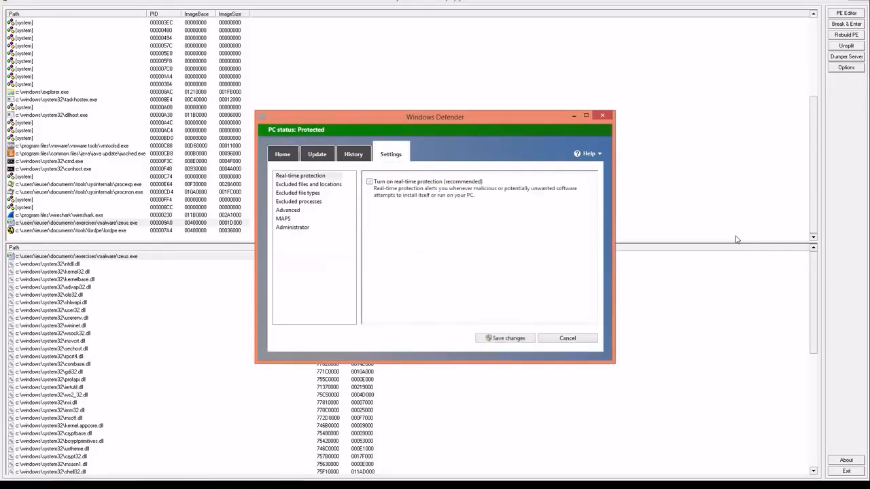
pyautogui.press('Return')
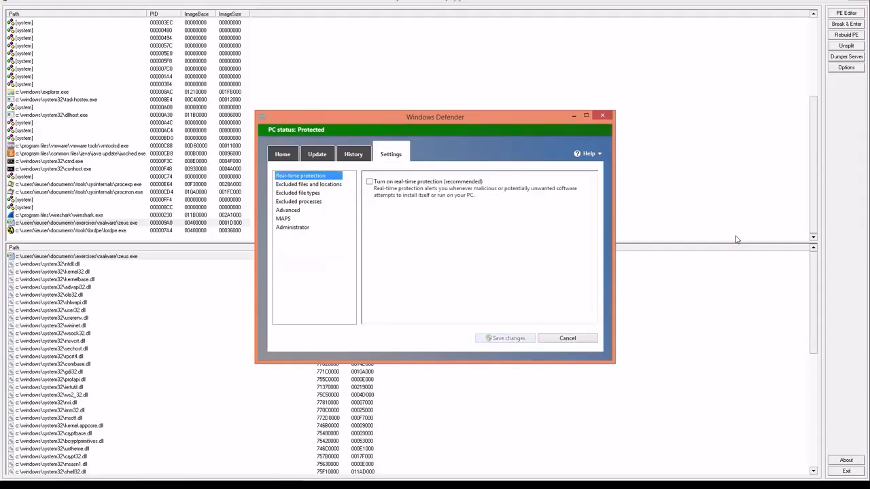
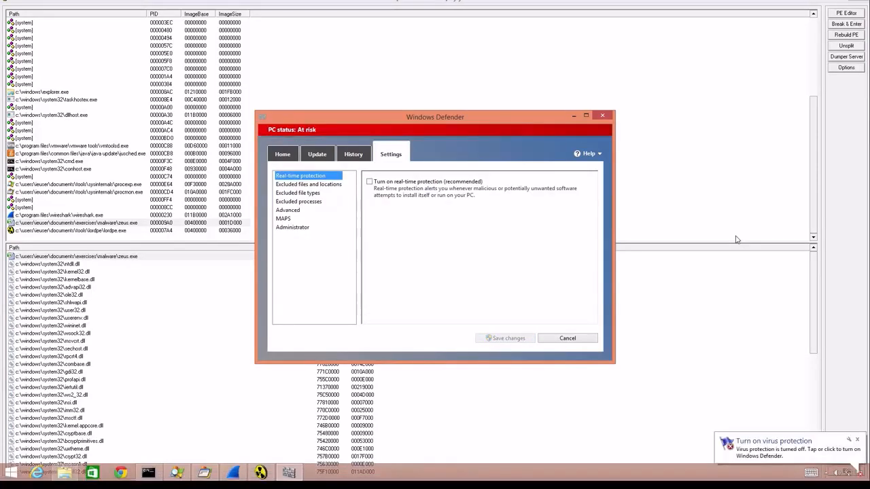
pyautogui.hotkey('alt', 'F4')
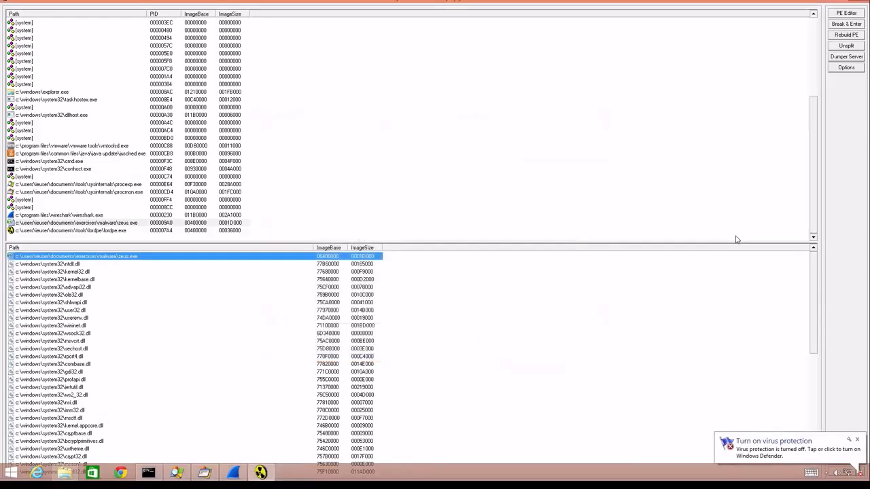
# Run ZEUS again from the Malware folder and restart LordPE from its desktop shortcut.
pyautogui.hotkey('alt', 'F4')
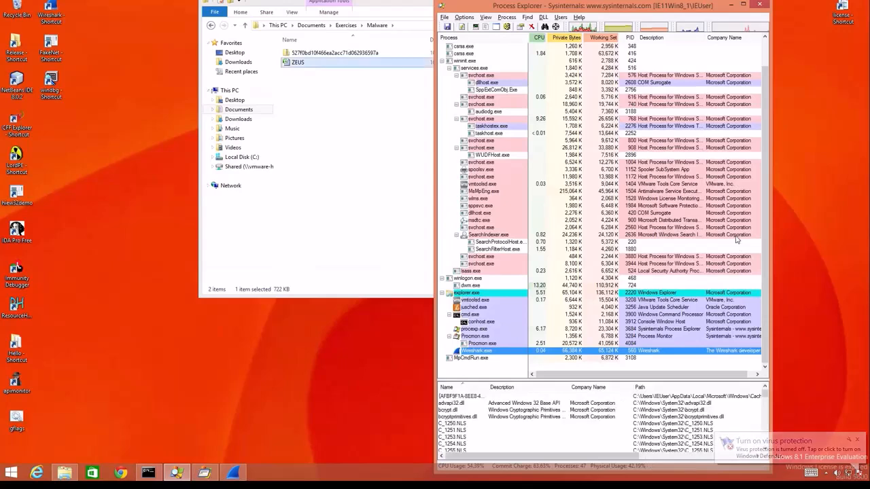
pyautogui.click(297, 63)
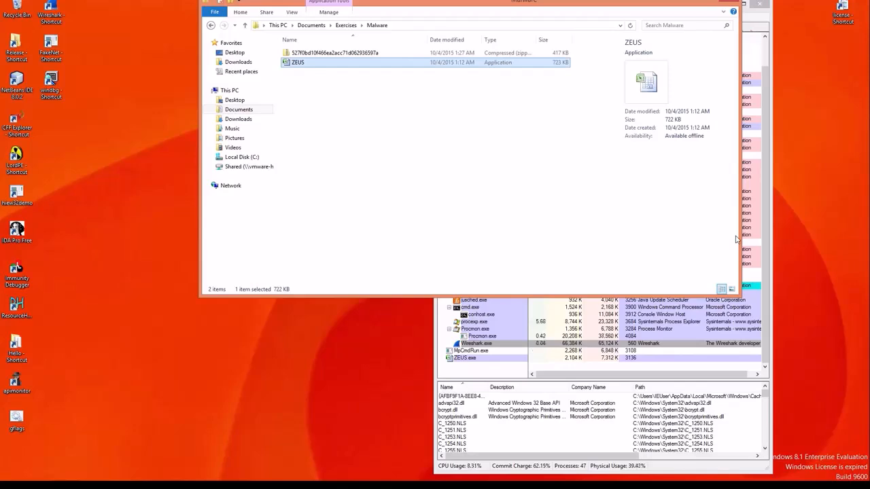
pyautogui.click(736, 239)
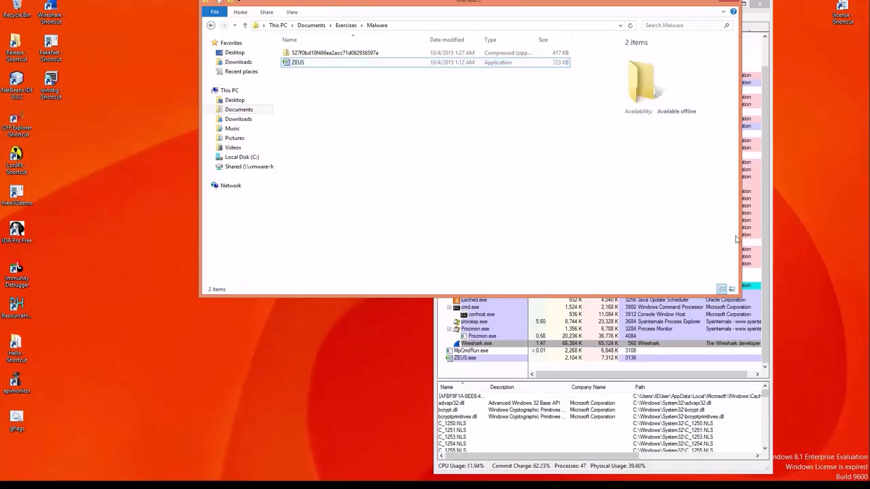
pyautogui.doubleClick(17, 156)
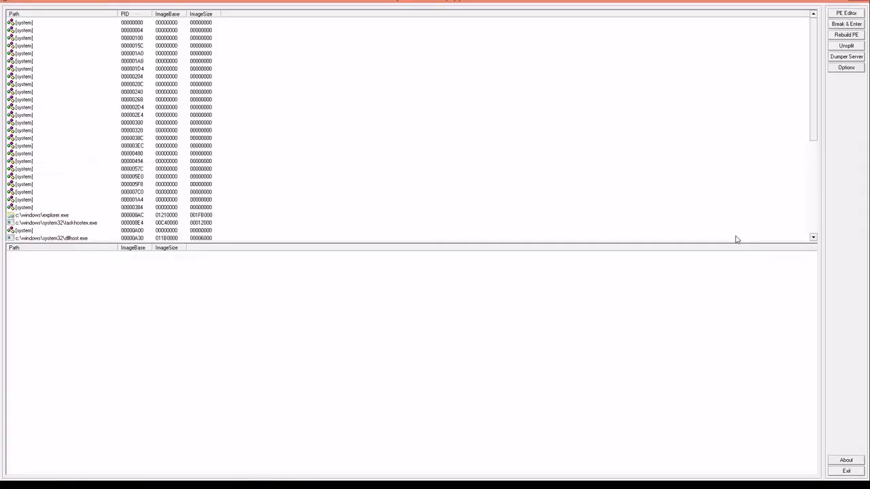
# Make a full dump of the new ZEUS process's zeus.exe module, saved as "dumped" in the Malware folder.
pyautogui.scroll(-7, 736, 239)
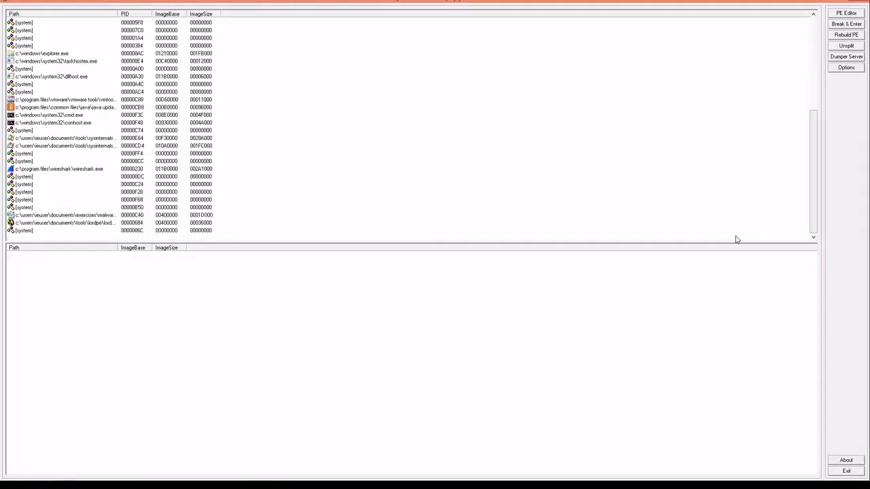
pyautogui.doubleClick(117, 13)
pyautogui.click(76, 216)
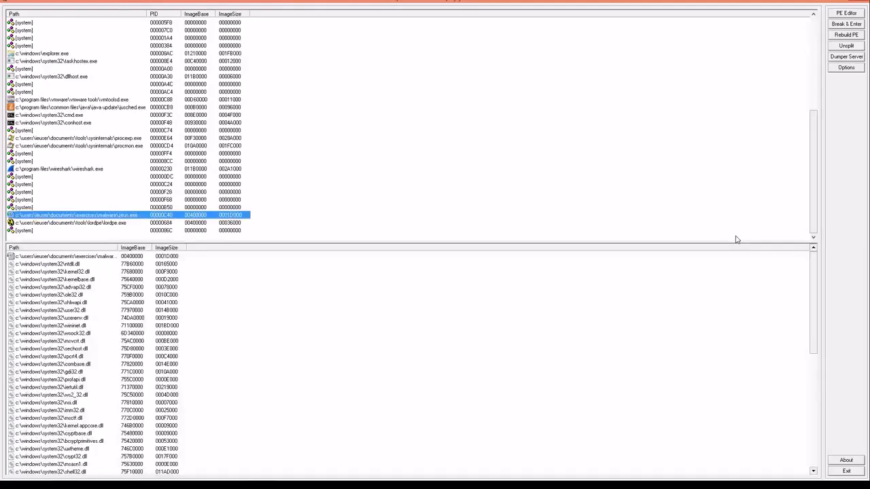
pyautogui.doubleClick(118, 247)
pyautogui.click(76, 256)
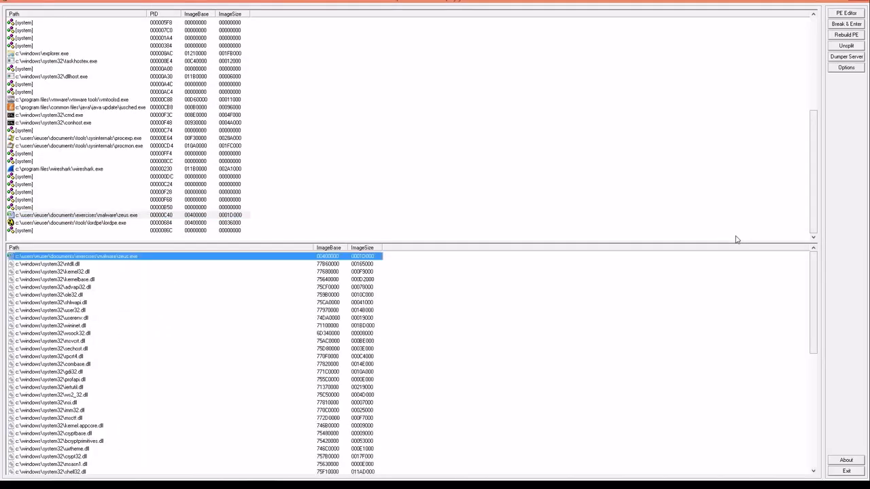
pyautogui.rightClick(64, 255)
pyautogui.click(83, 258)
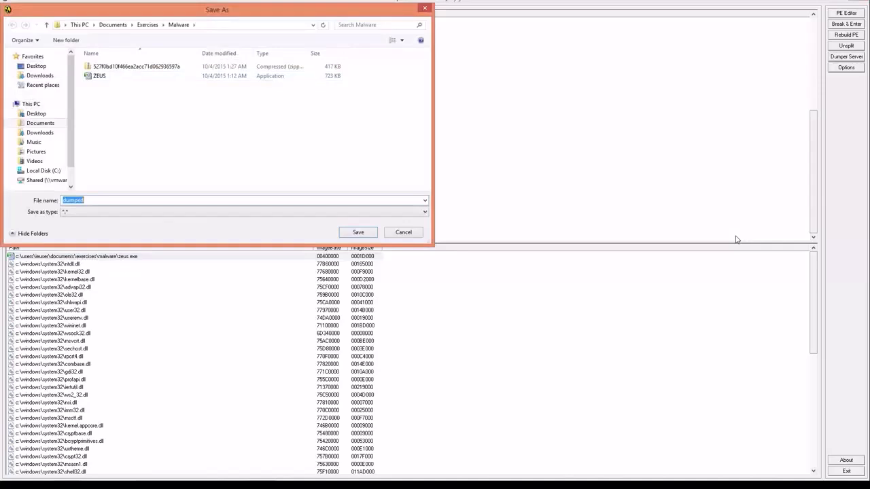
pyautogui.press('Return')
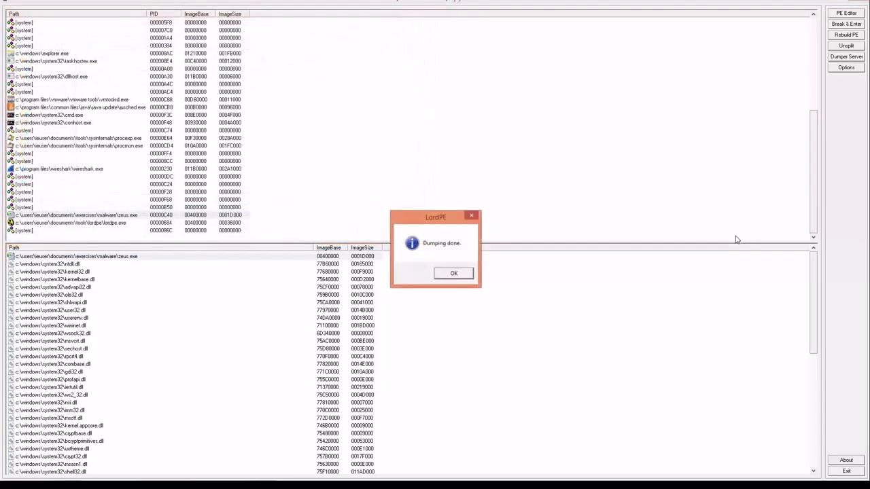
pyautogui.press('Return')
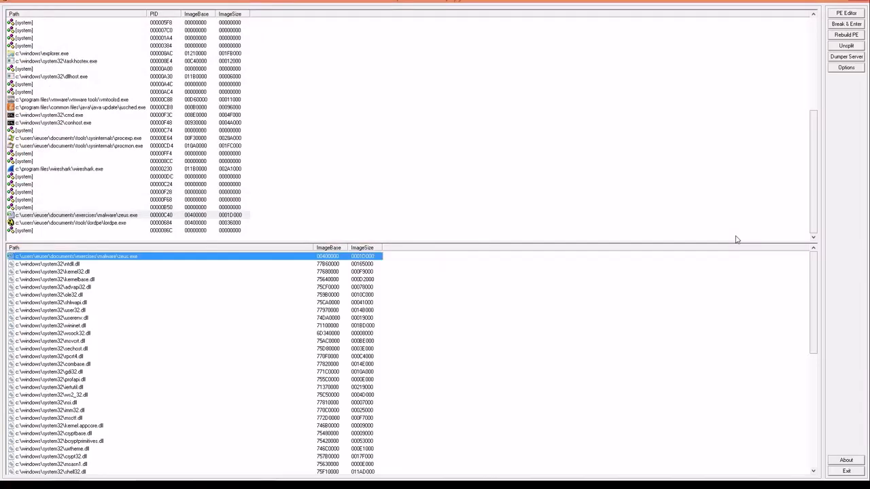
# Switch to the Command Prompt window opened at the Malware folder.
pyautogui.hotkey('alt', 'Tab')
pyautogui.hotkey('alt', 'Tab')
pyautogui.hotkey('alt', 'Tab')
pyautogui.hotkey('alt', 'Tab')
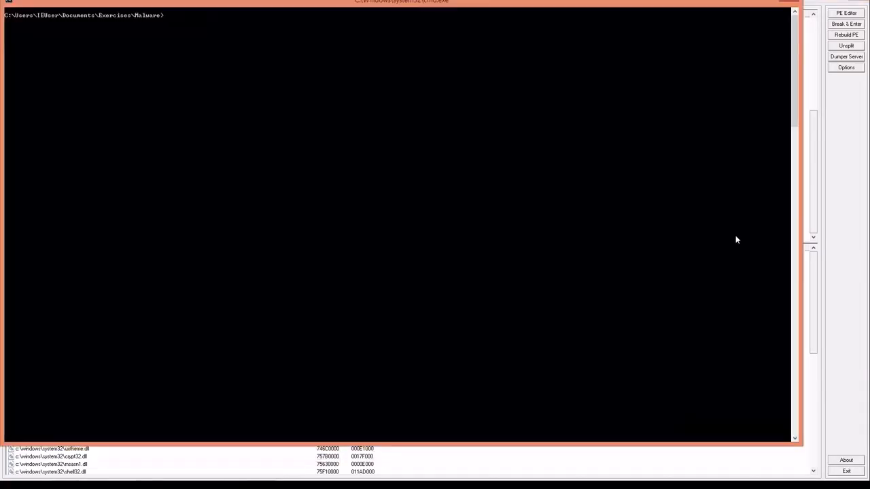
# Run "strings dumped.dll|more" in the Malware folder and page through the strings extracted from the dump.
pyautogui.write('stri')
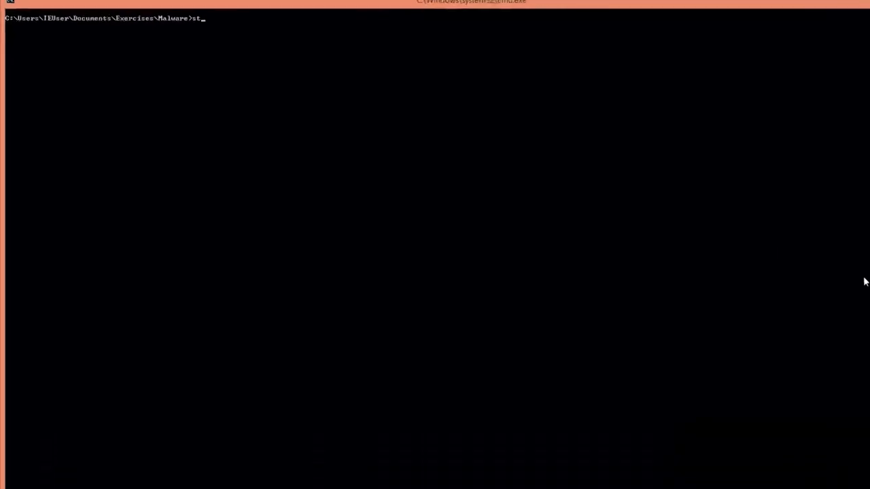
pyautogui.write('ngs d')
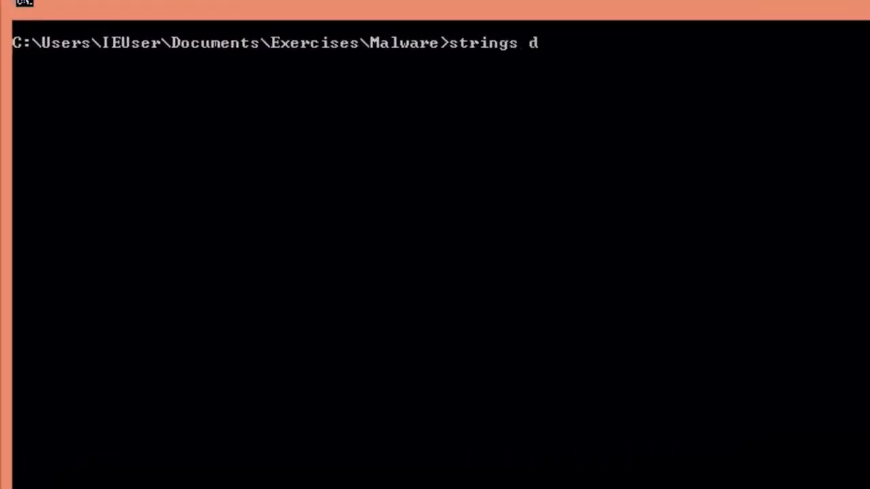
pyautogui.press('Tab')
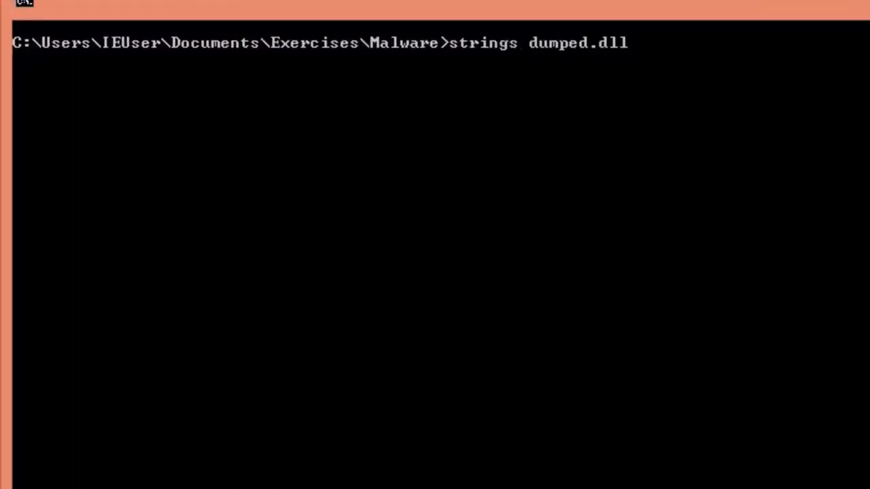
pyautogui.write('|more')
pyautogui.press('Return')
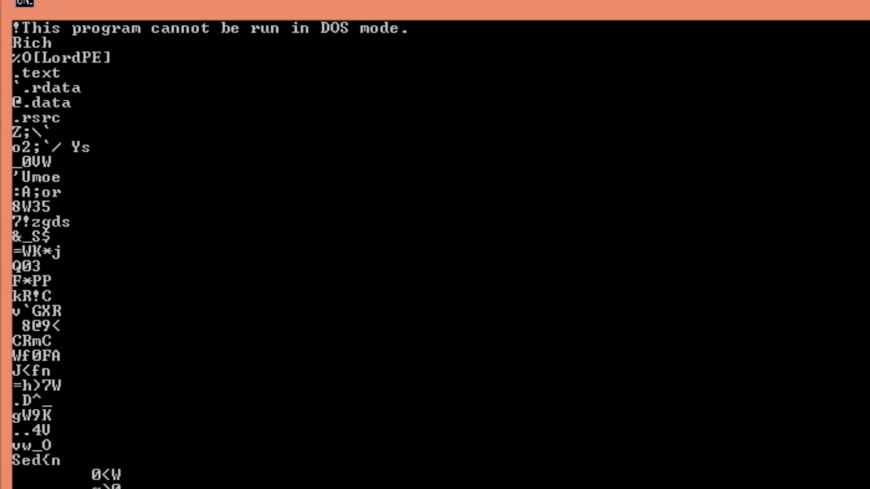
pyautogui.scroll(-15, 435, 255)
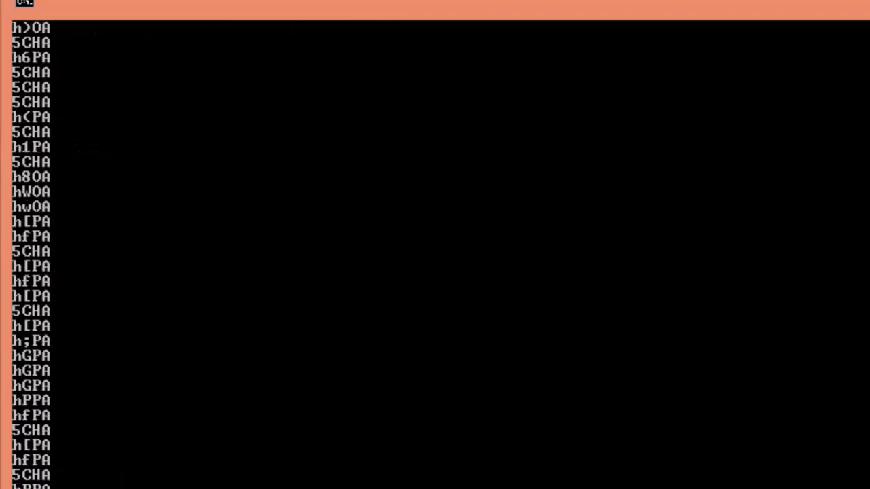
pyautogui.scroll(-15, 435, 254)
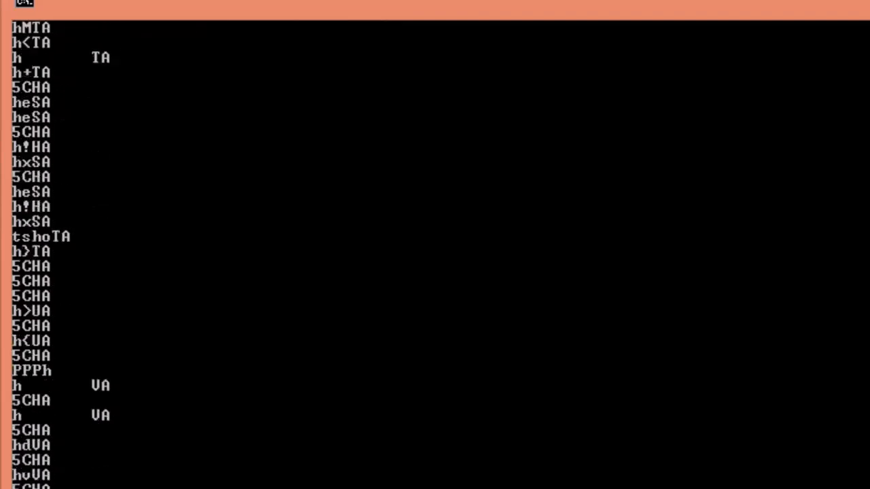
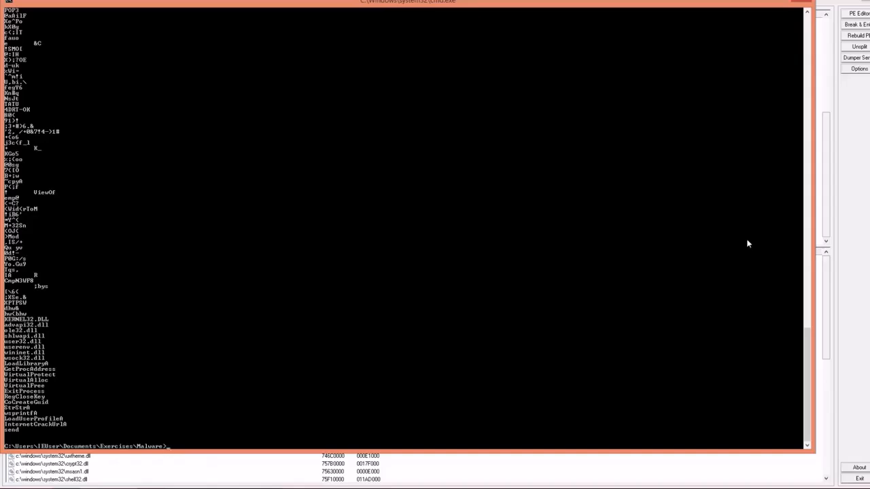
# Launch Autoruns with the Run command "autoruns" and accept its license agreement.
pyautogui.press('super+r')
pyautogui.write('autoru')
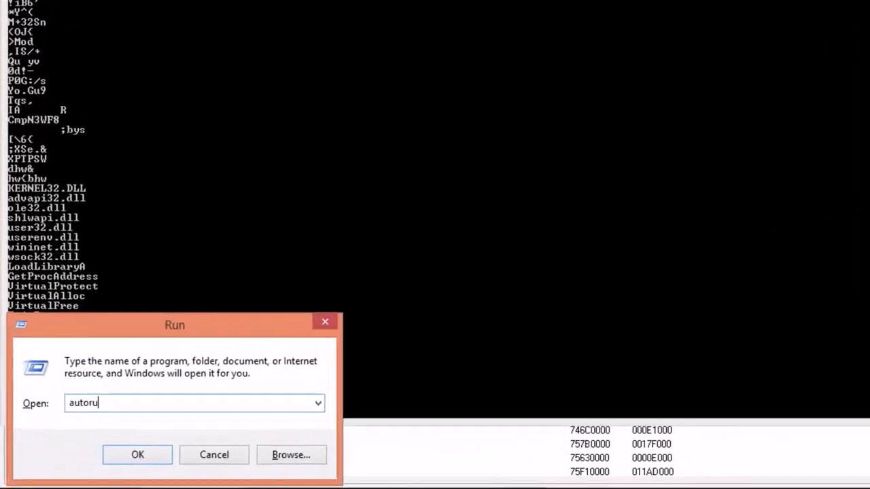
pyautogui.write('ns')
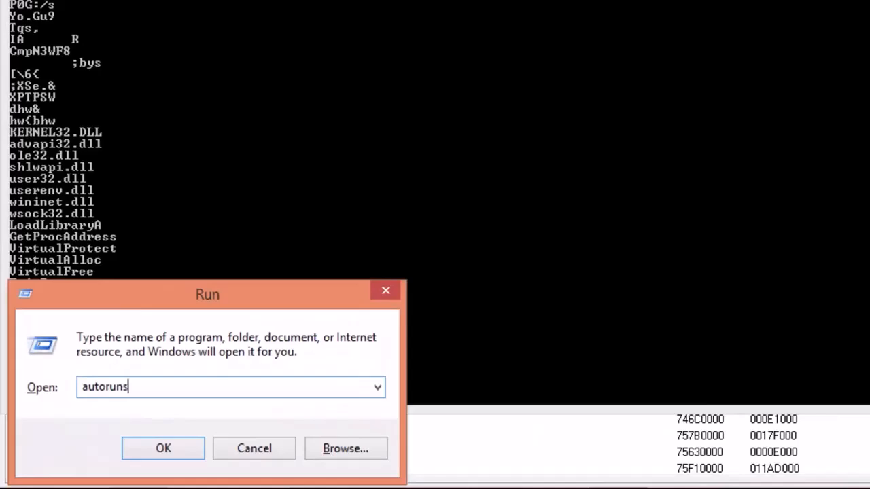
pyautogui.press('Return')
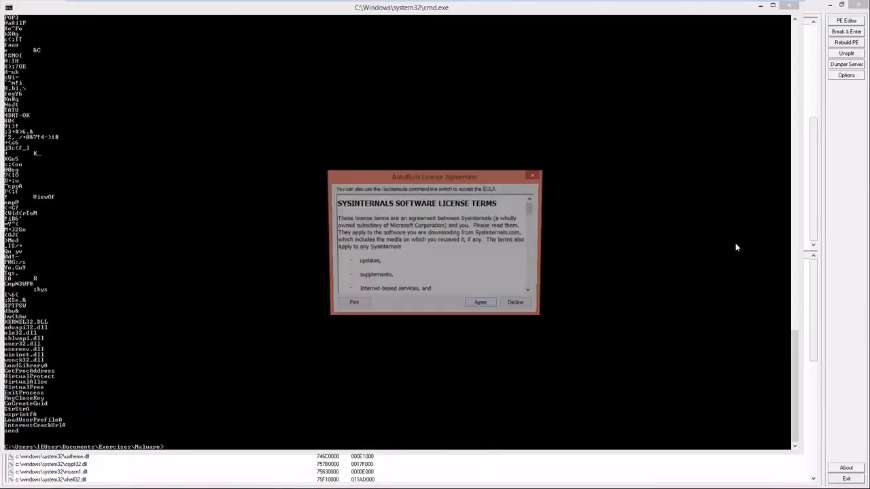
pyautogui.press('Return')
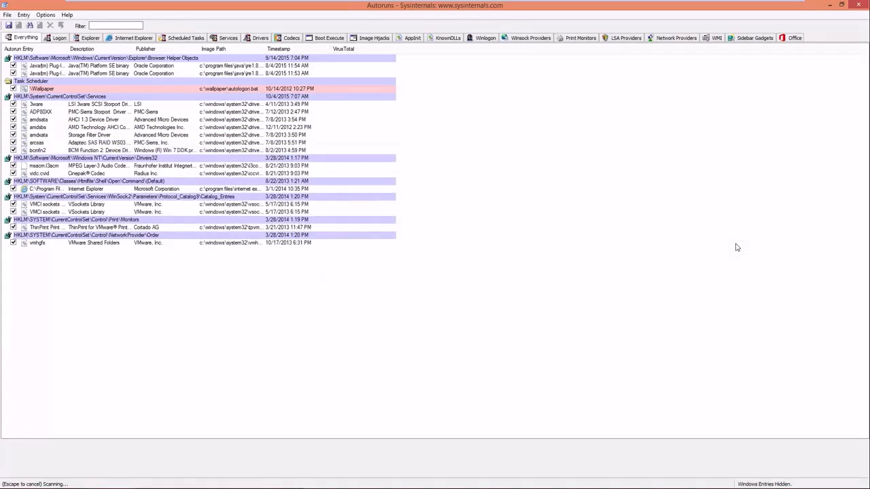
# Examine the Logon, Explorer, Internet Explorer, Scheduled Tasks, Services and Drivers autorun entries for suspicious items.
pyautogui.hotkey('ctrl', 'Tab')
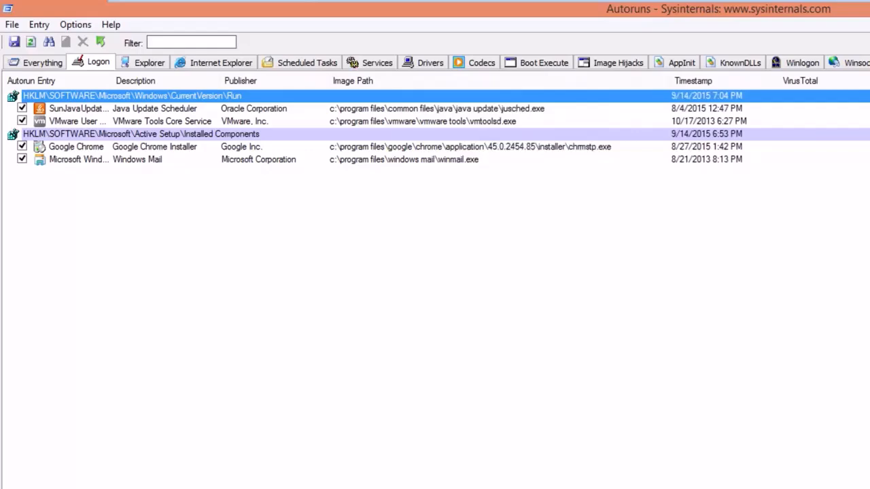
pyautogui.click(149, 62)
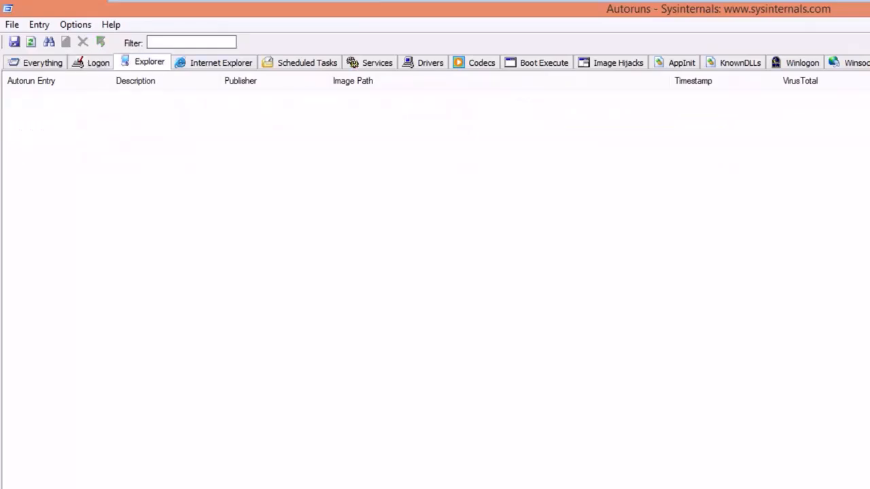
pyautogui.click(221, 62)
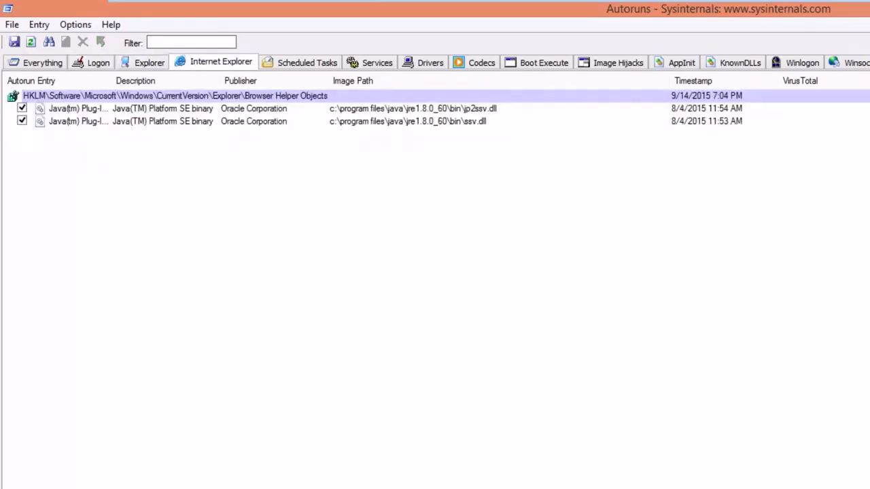
pyautogui.click(175, 95)
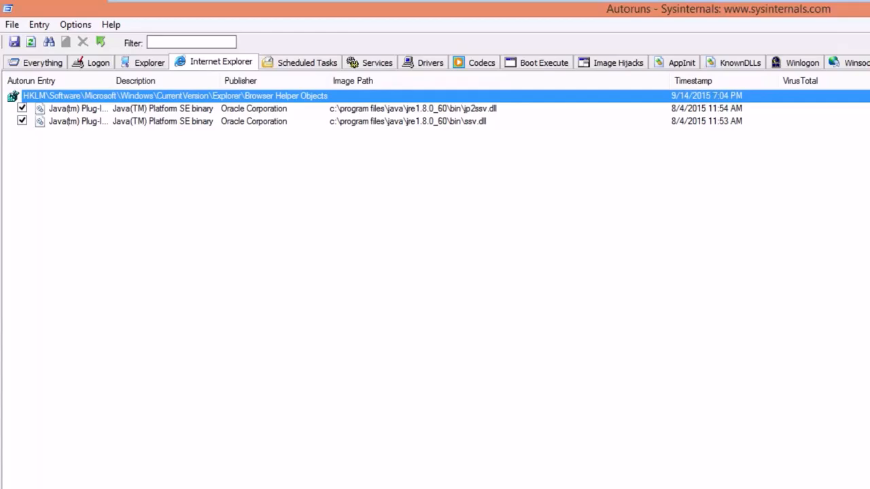
pyautogui.click(307, 62)
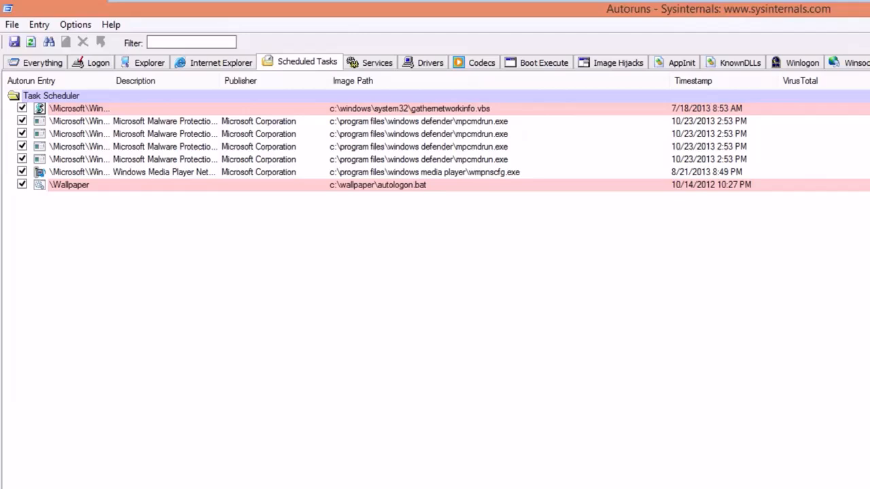
pyautogui.click(370, 63)
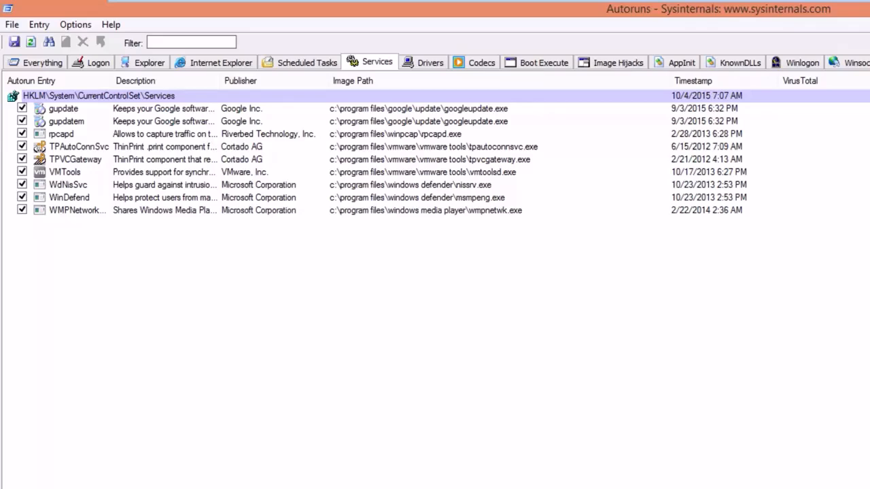
pyautogui.click(424, 62)
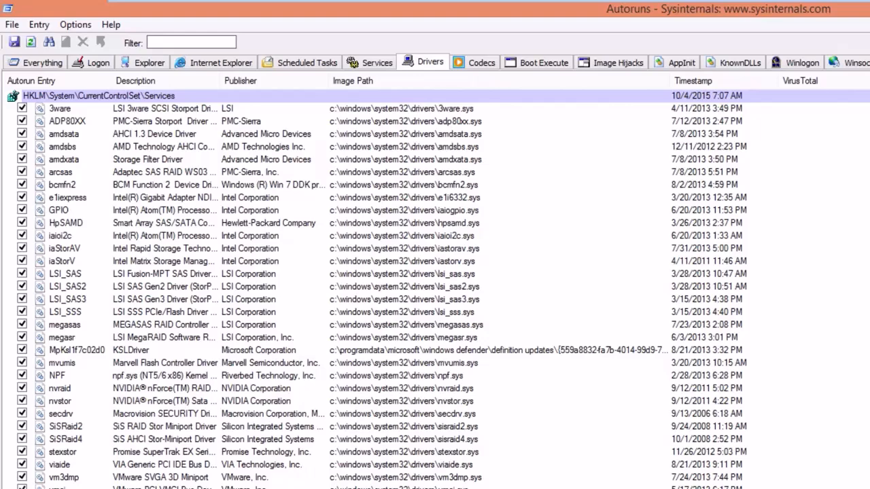
# Review the autorun entries for Codecs, Boot Execute, Image Hijacks, AppInit, KnownDLLs, Winlogon and Winsock Providers.
pyautogui.click(476, 63)
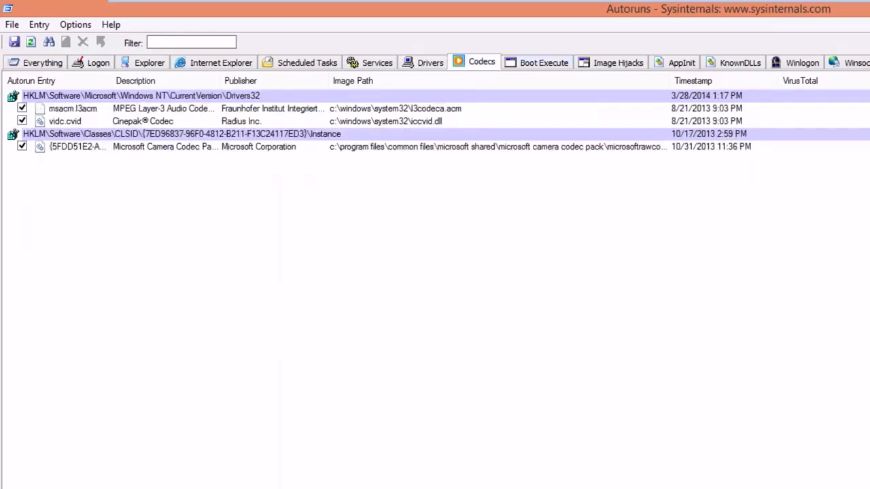
pyautogui.click(538, 62)
pyautogui.click(612, 62)
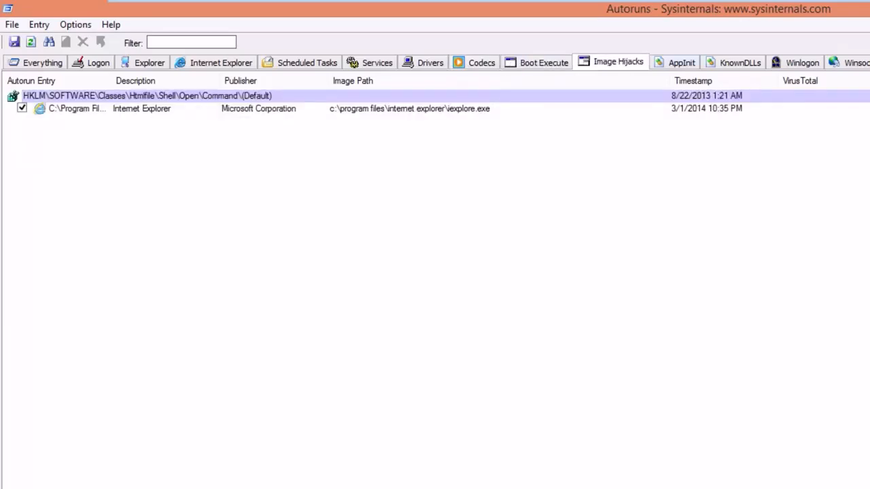
pyautogui.click(674, 63)
pyautogui.click(733, 62)
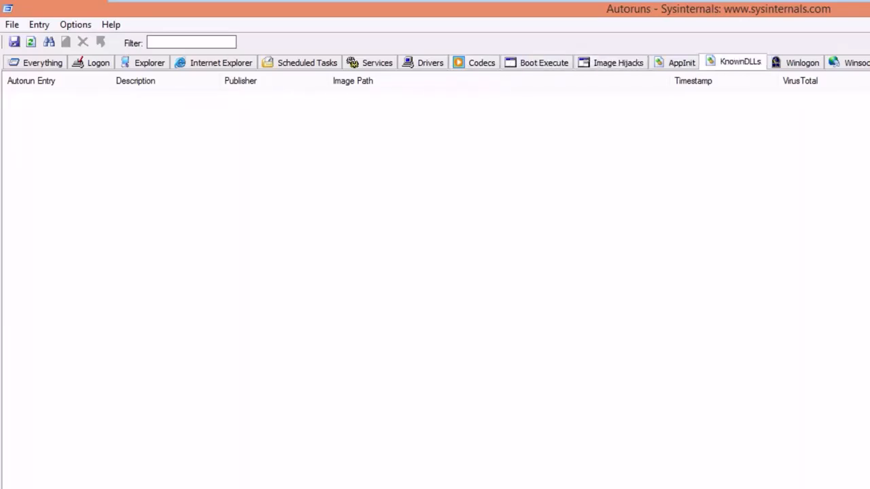
pyautogui.click(796, 63)
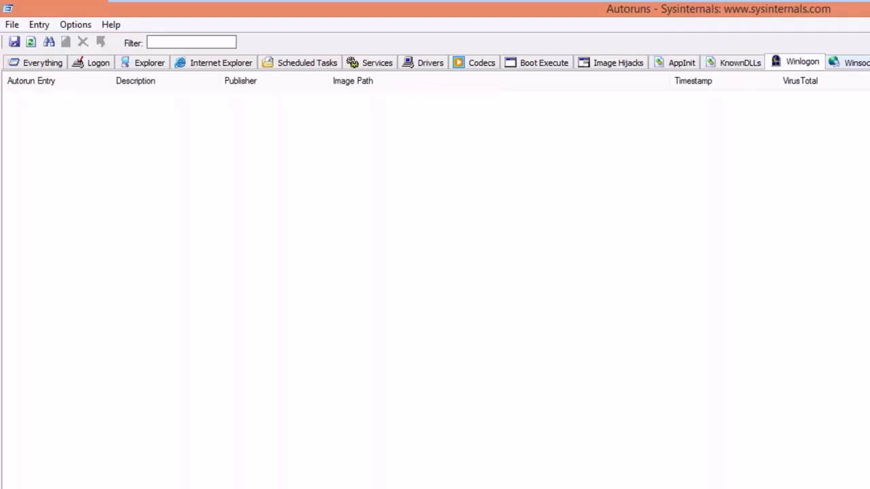
pyautogui.click(858, 63)
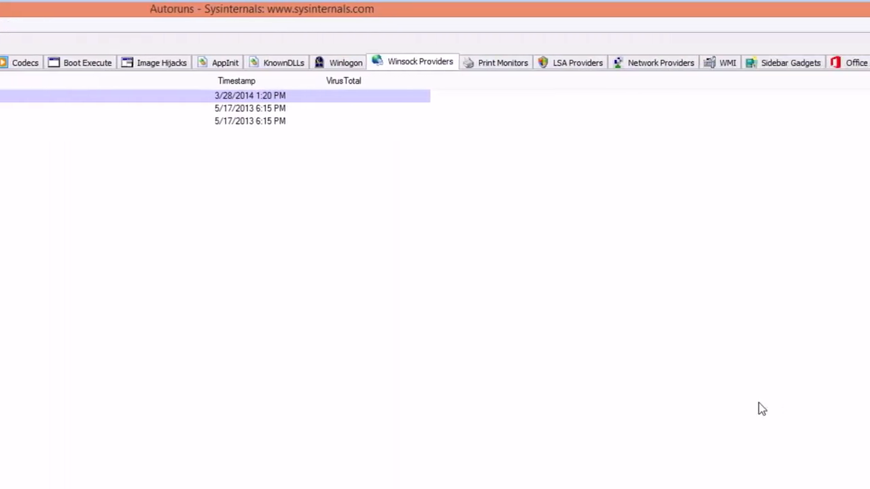
# Check the remaining autorun categories from Print Monitors through LSA Providers, Network Providers and WMI, and return to the complete Everything list.
pyautogui.hotkey('ctrl', 'Tab')
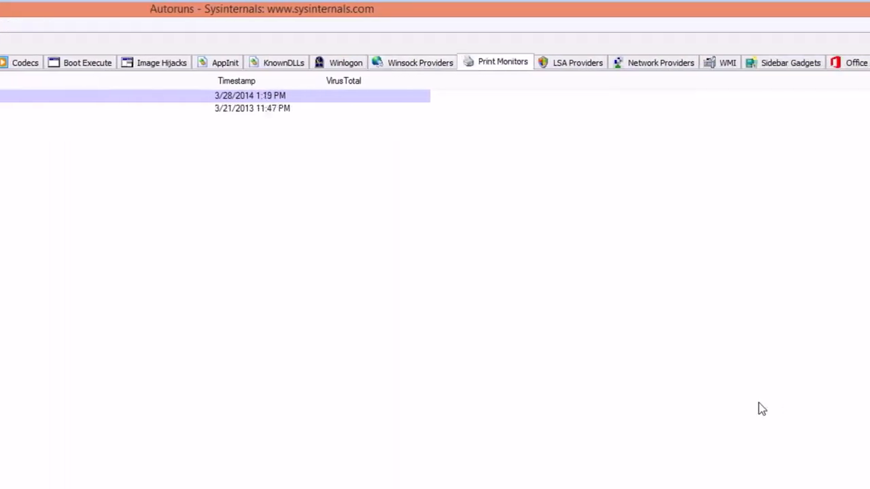
pyautogui.hotkey('ctrl', 'Tab')
pyautogui.hotkey('ctrl', 'Tab')
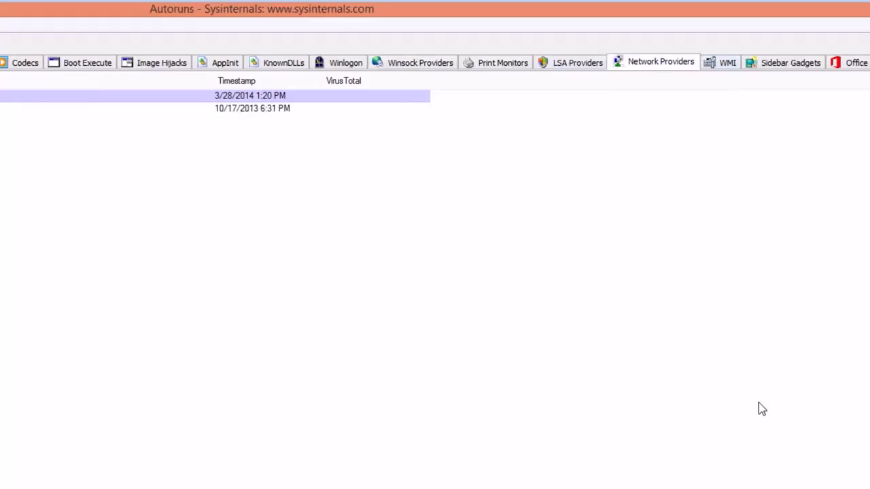
pyautogui.hotkey('ctrl', 'Tab')
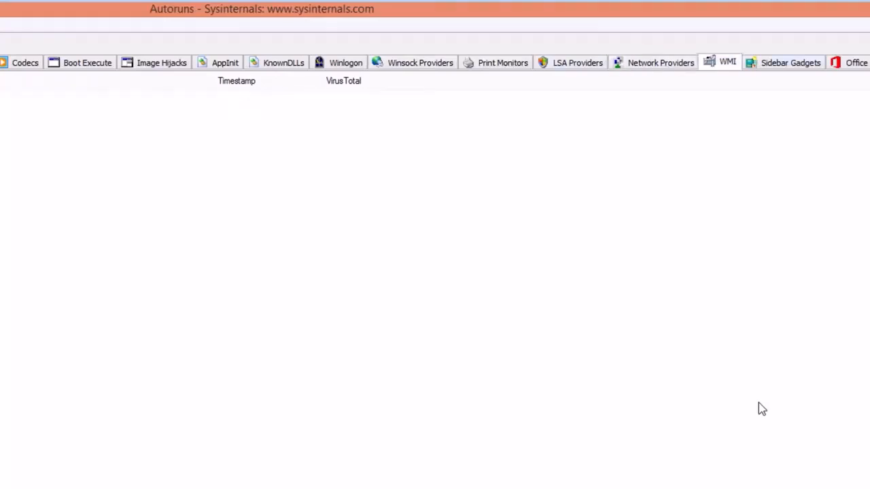
pyautogui.hotkey('ctrl', 'Tab')
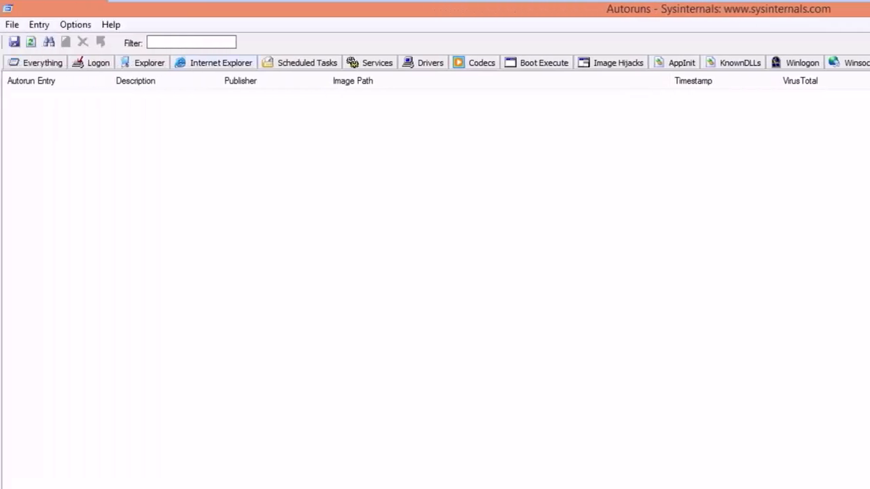
pyautogui.hotkey('ctrl', 'Tab')
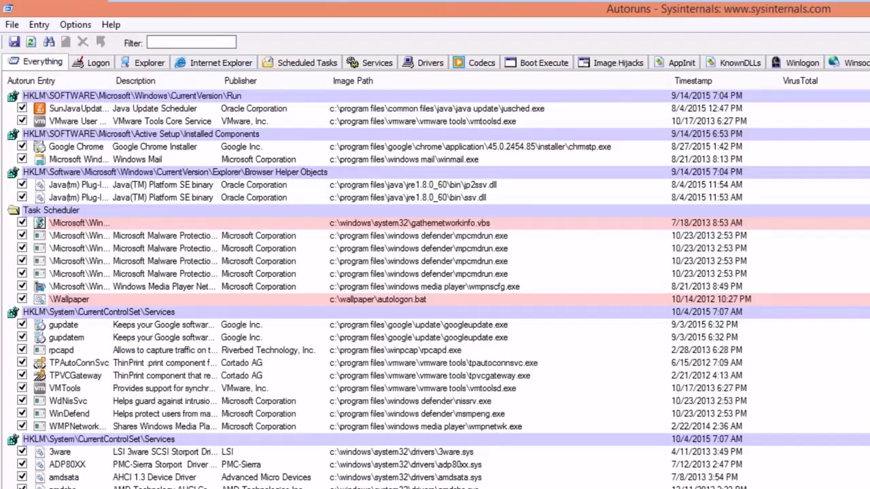